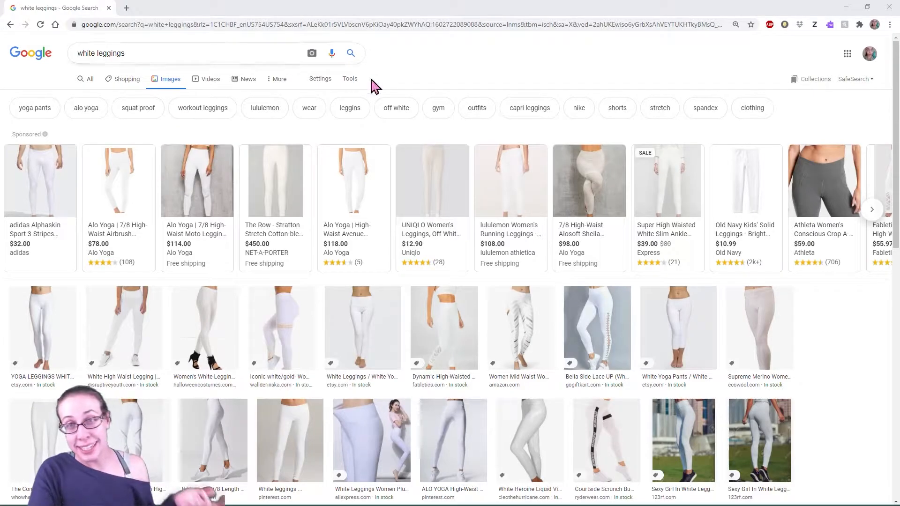
Open the advanced image search for white leggings and limit the image size to larger than 15 MP
left_click(322, 80)
left_click(343, 126)
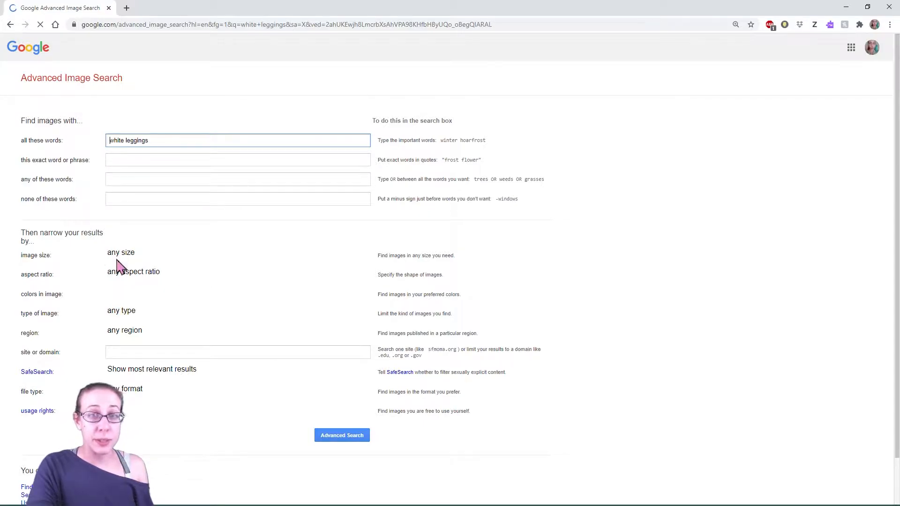
left_click(239, 251)
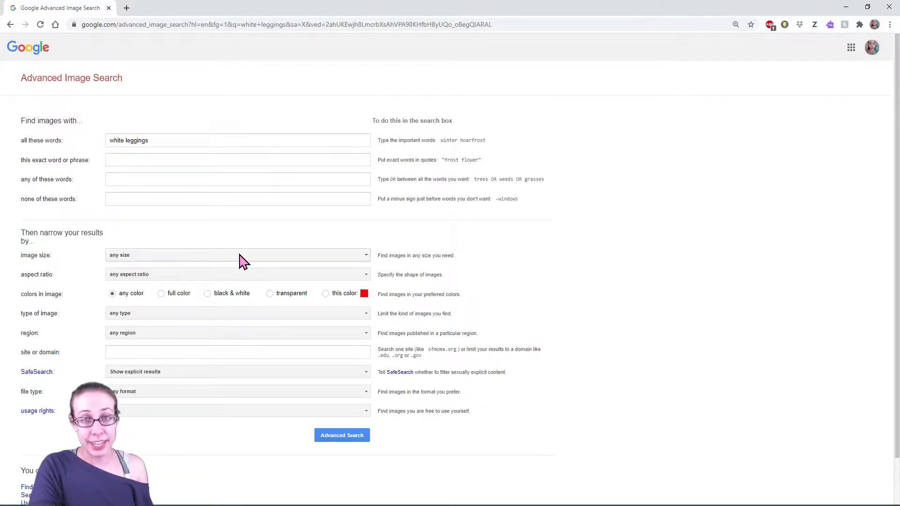
left_click(240, 255)
scroll(232, 312, "down", 5)
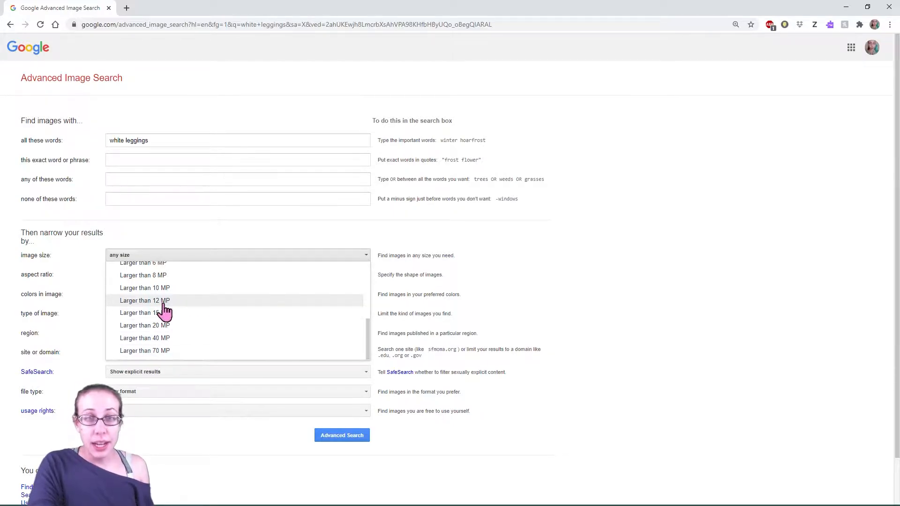
left_click(194, 315)
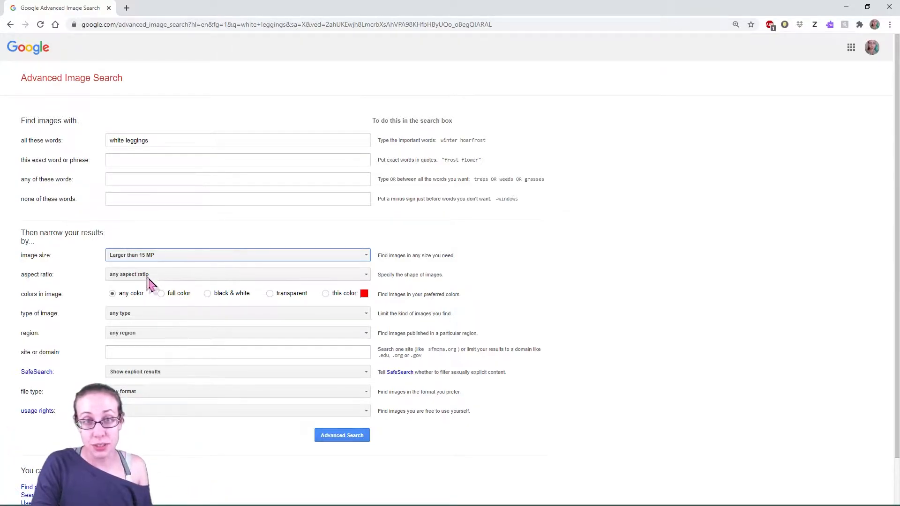
Restrict the file type to JPG files and run the advanced search
left_click(143, 394)
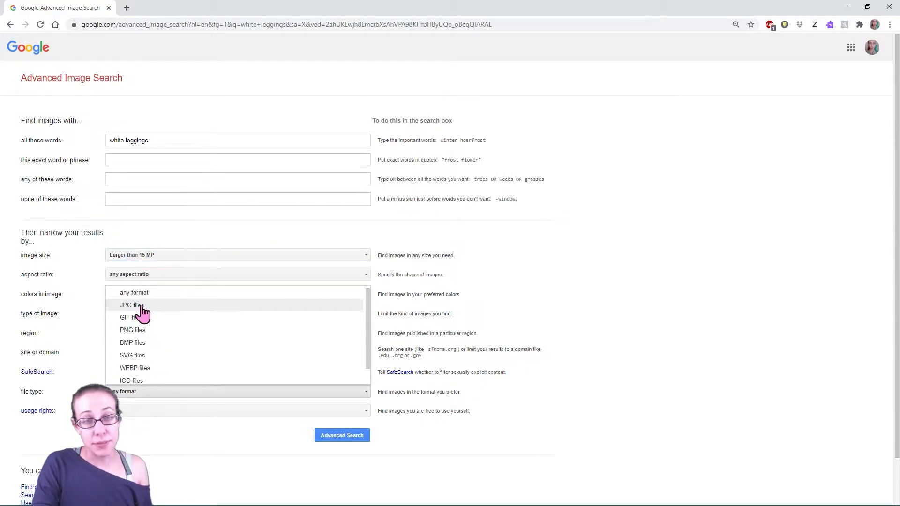
left_click(141, 306)
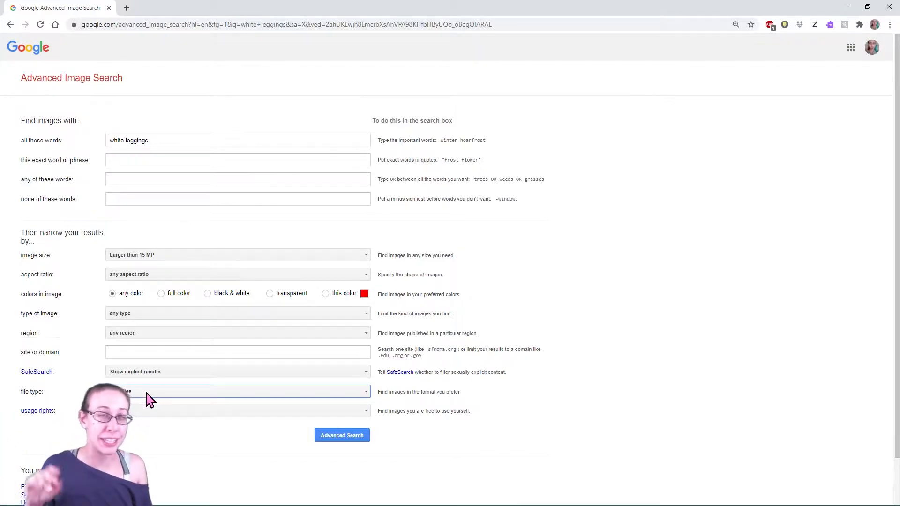
left_click(340, 437)
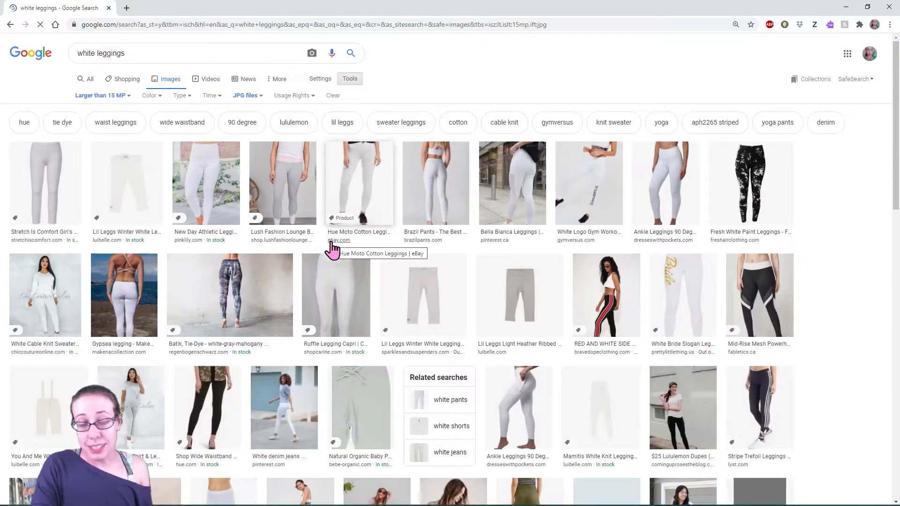
Open the Pinterest page of the white denim jeans result and go back from the shop page to the pin
left_click(288, 415)
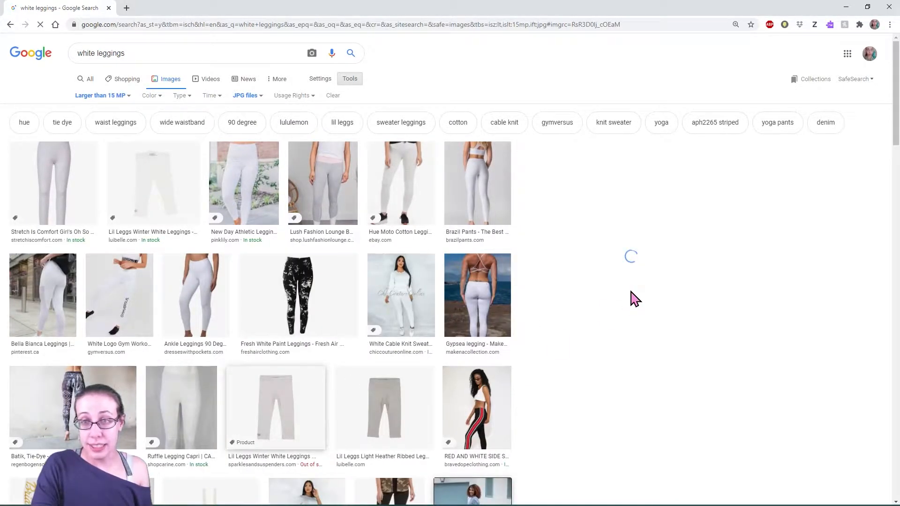
scroll(678, 192, "down", 3)
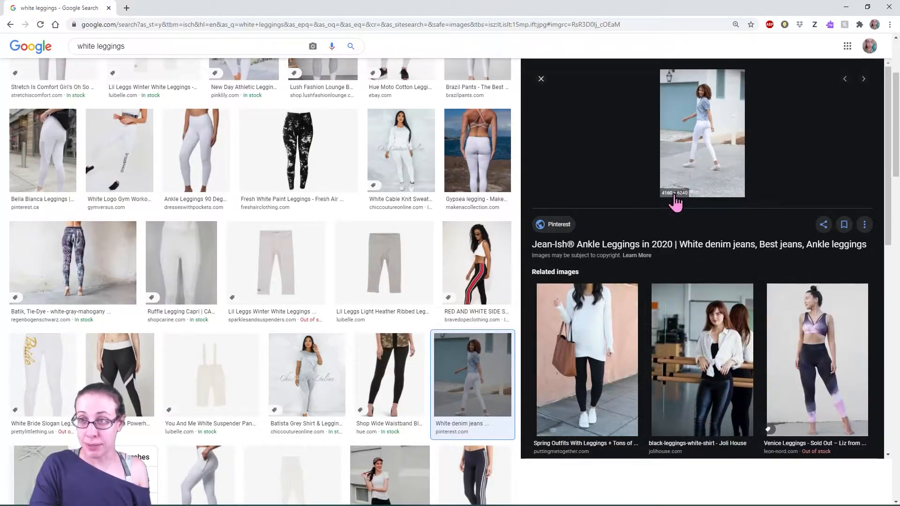
left_click(683, 246)
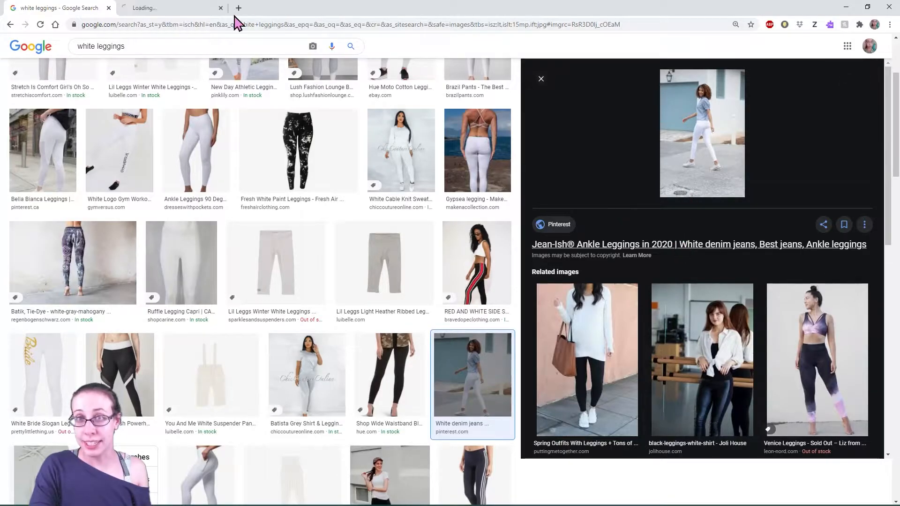
left_click(162, 11)
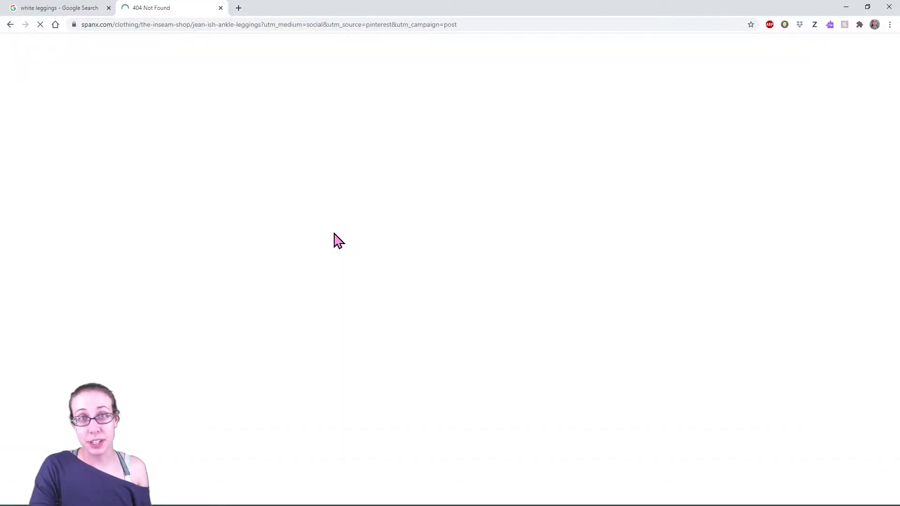
left_click(10, 25)
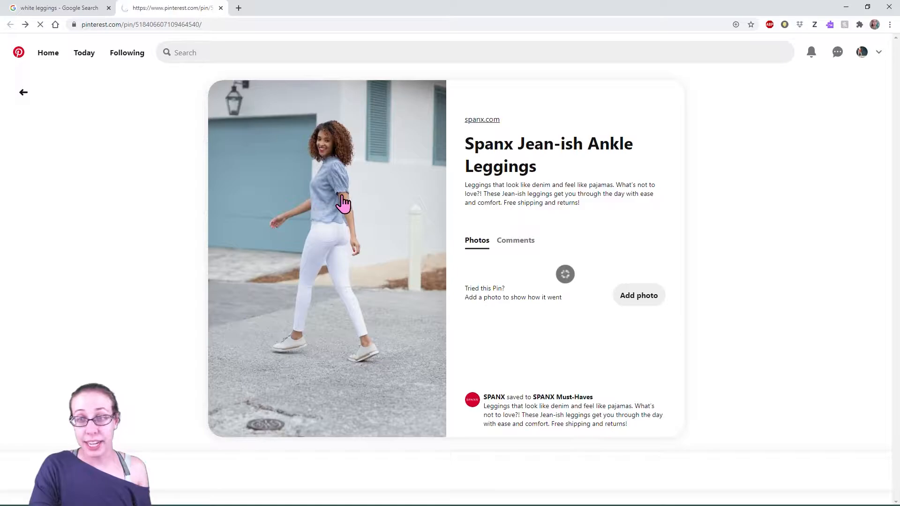
Save the pin's photo as a JPEG named Leggings2 in the MassArt folder
right_click(300, 206)
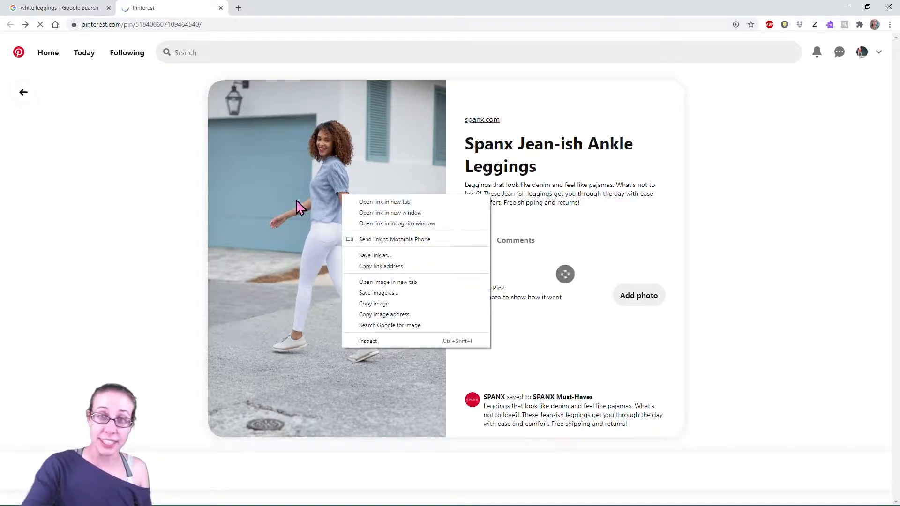
left_click(391, 293)
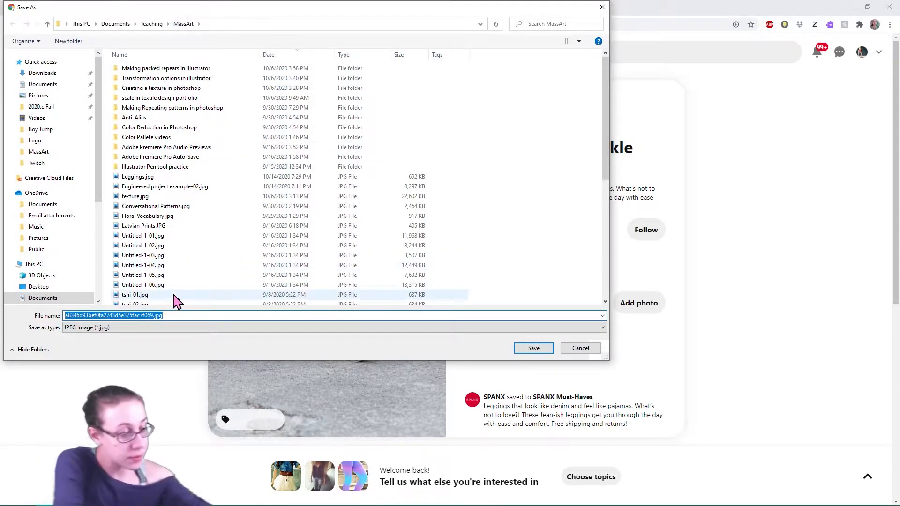
type("Leggings2")
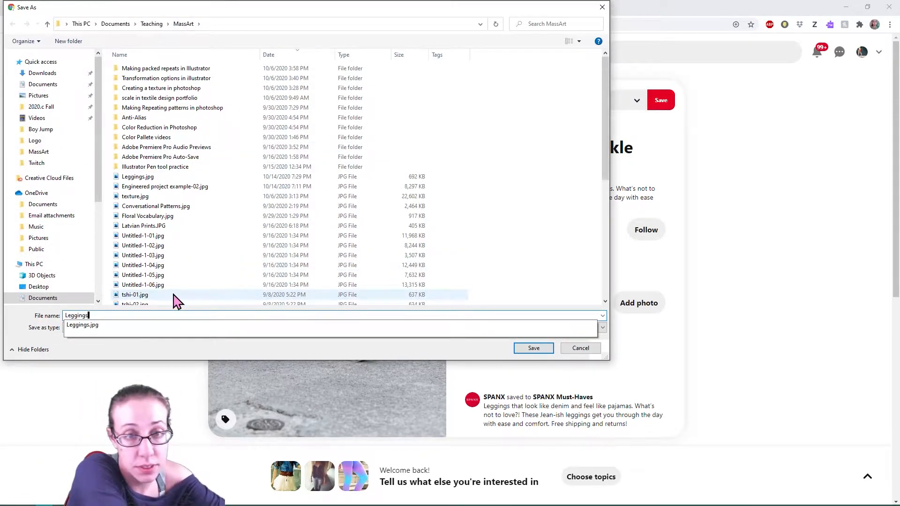
key("Return")
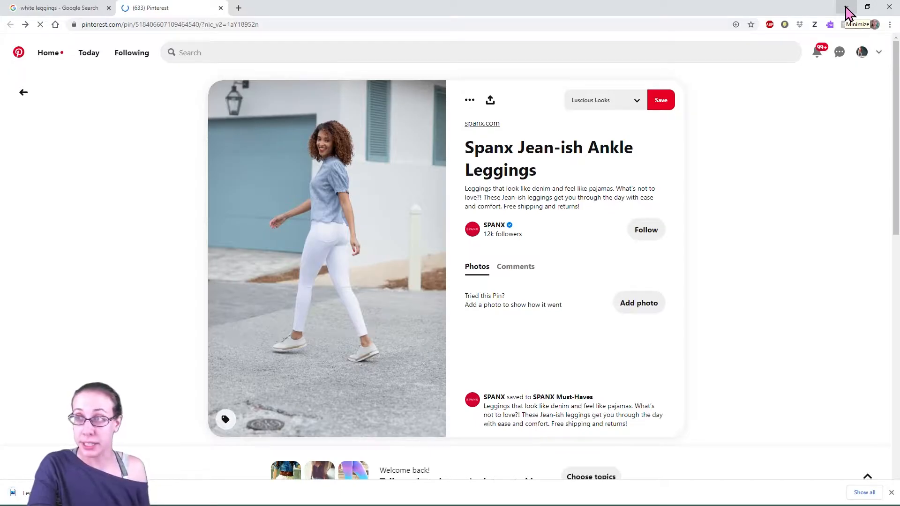
Switch to Photoshop and open Leggings2.jpg from the MassArt folder
left_click(847, 7)
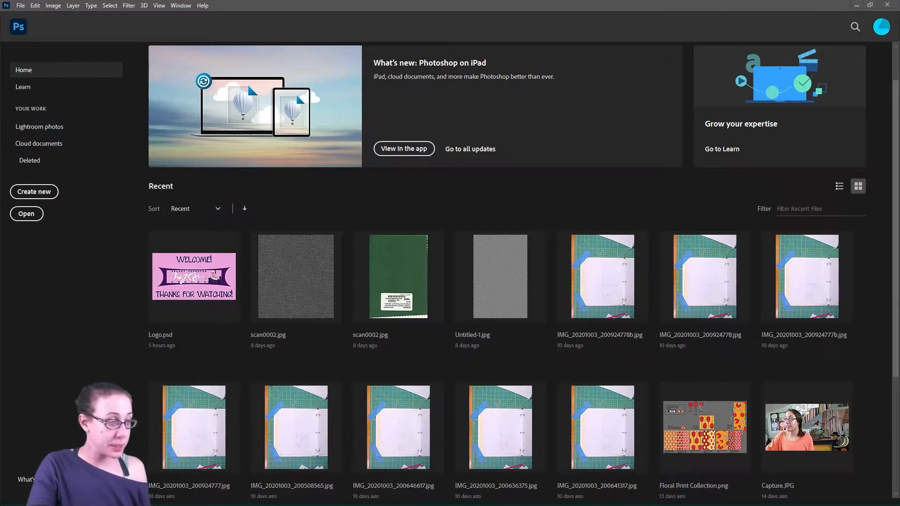
left_click(35, 216)
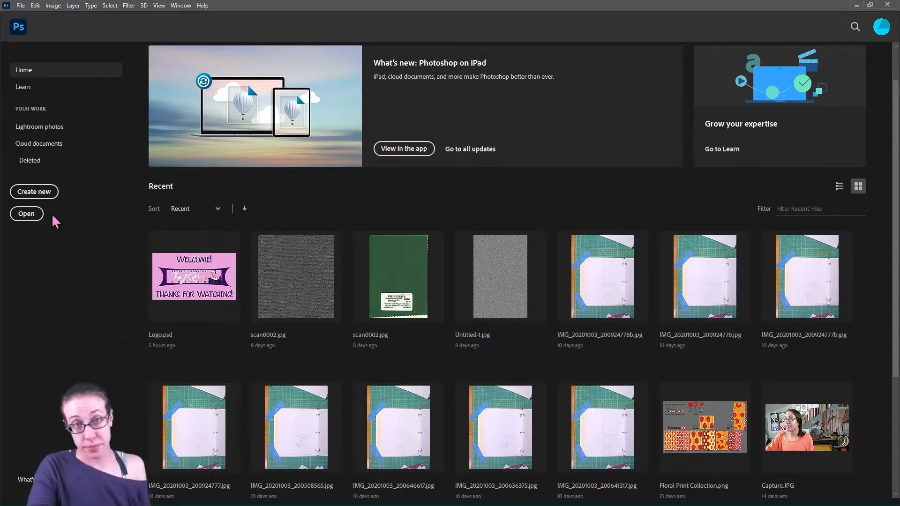
left_click(22, 215)
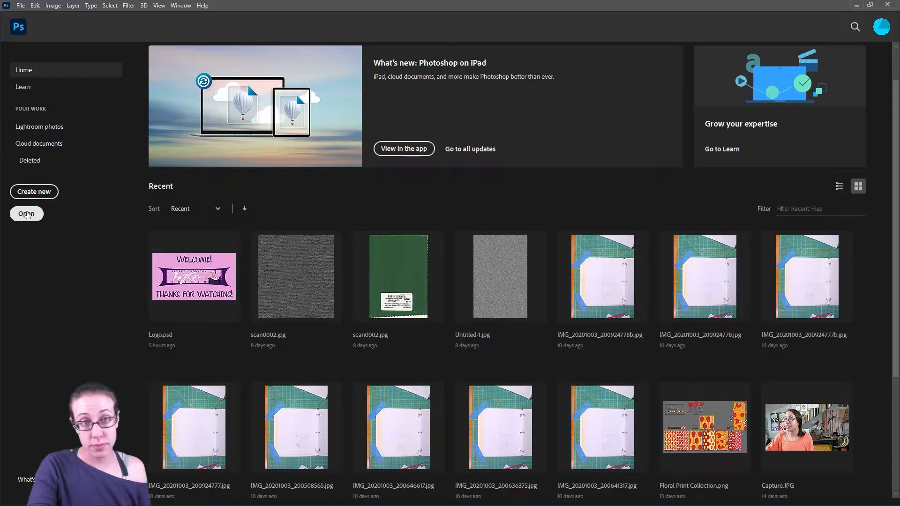
left_click(26, 214)
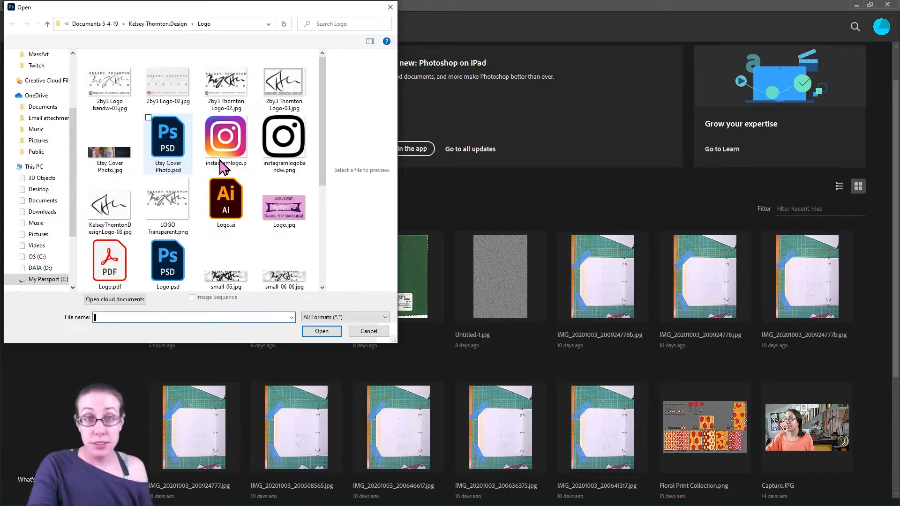
scroll(263, 188, "down", 1)
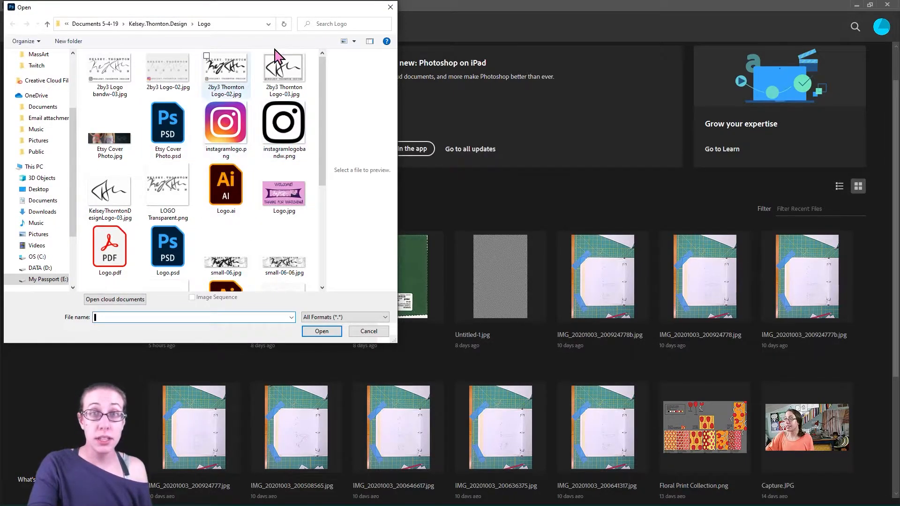
scroll(45, 126, "up", 2)
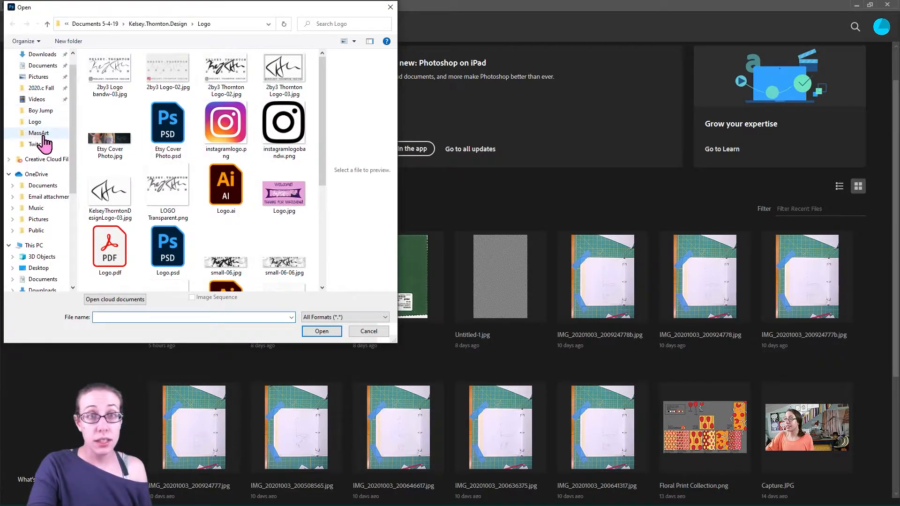
left_click(40, 134)
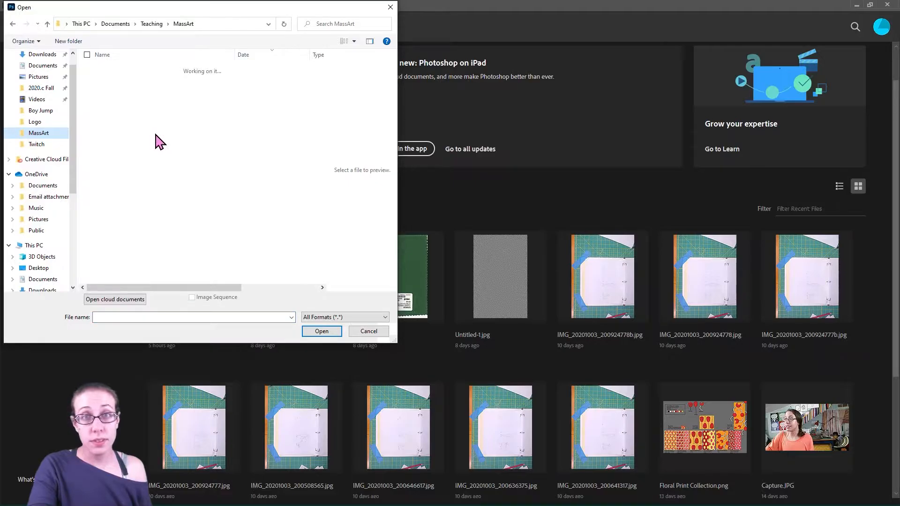
scroll(201, 141, "down", 3)
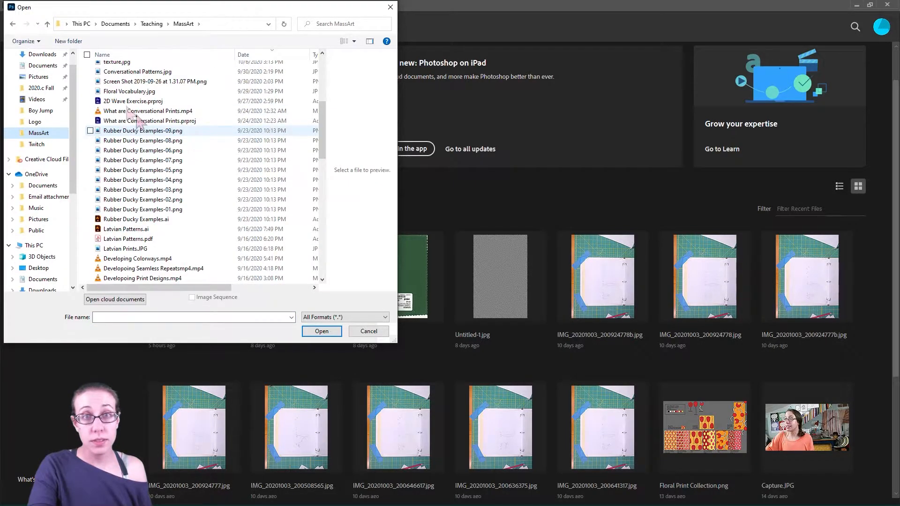
scroll(138, 241, "down", 1)
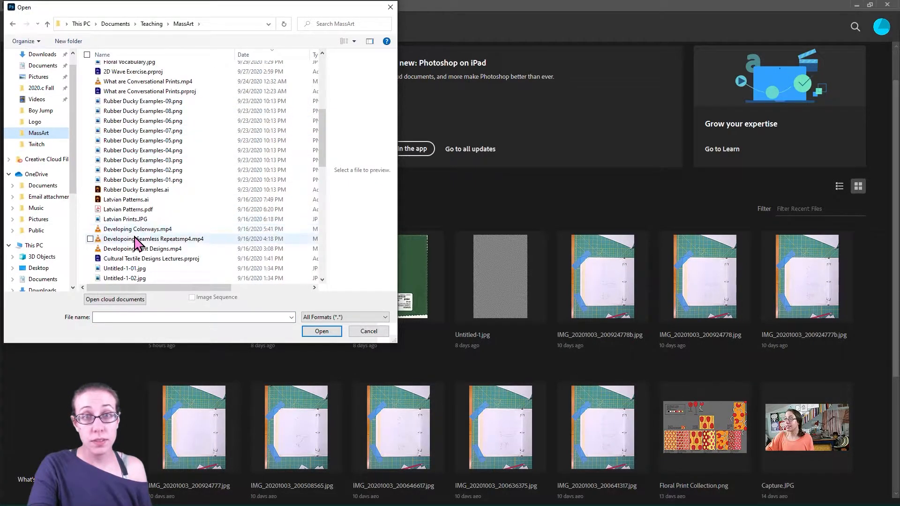
scroll(138, 242, "up", 5)
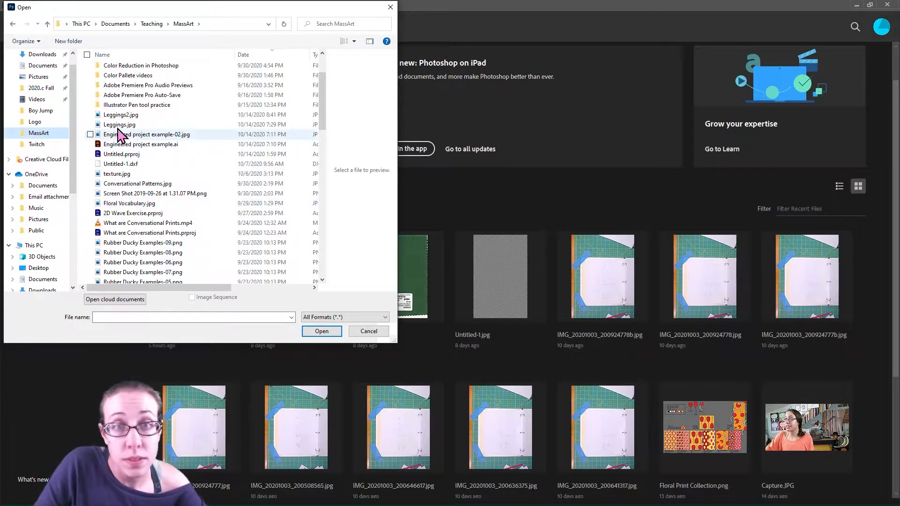
left_click(119, 115)
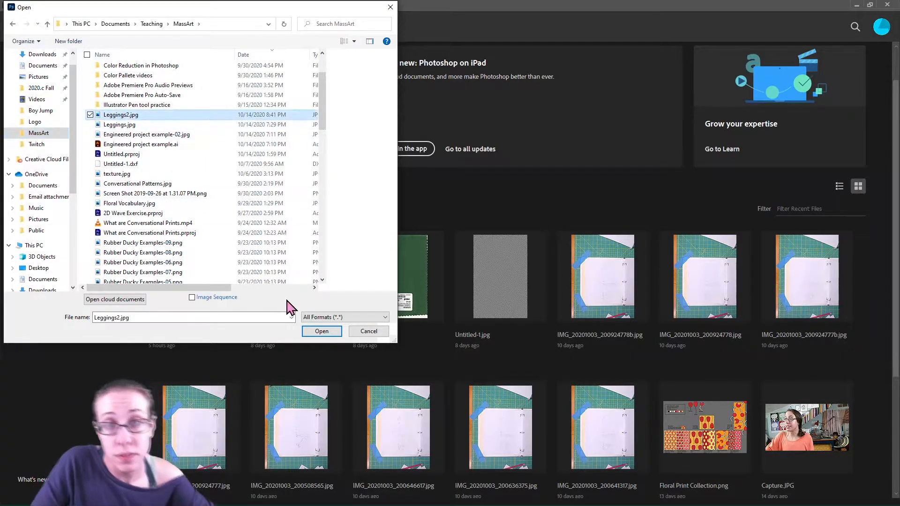
left_click(321, 332)
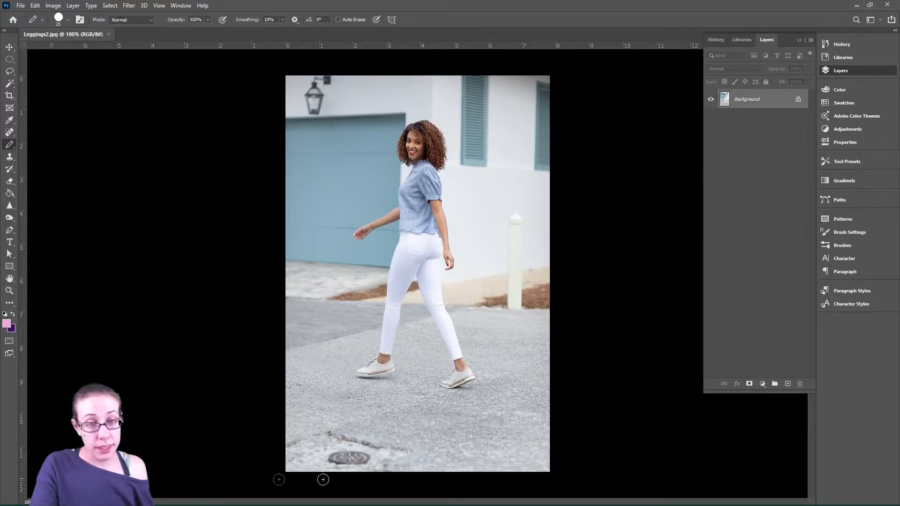
Check the canvas size of Leggings2.jpg in pixels and leave the canvas size settings without applying changes
left_click(21, 5)
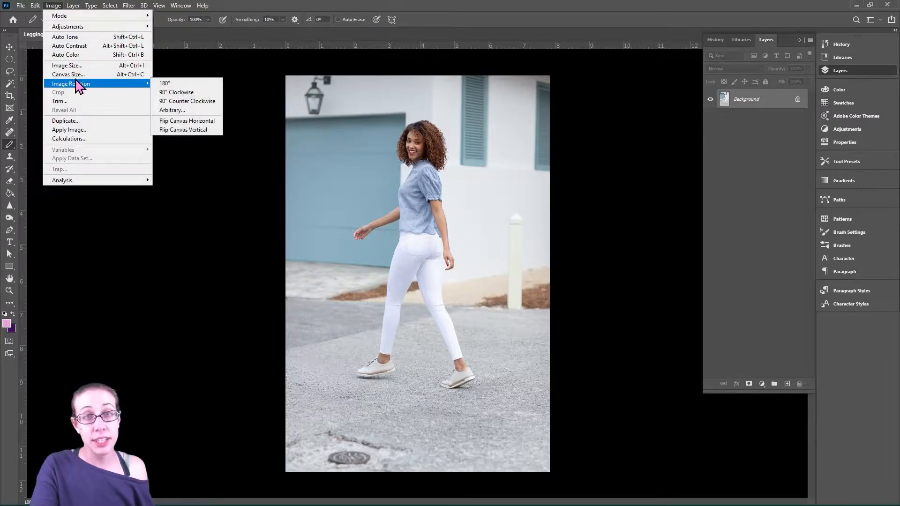
key("Escape")
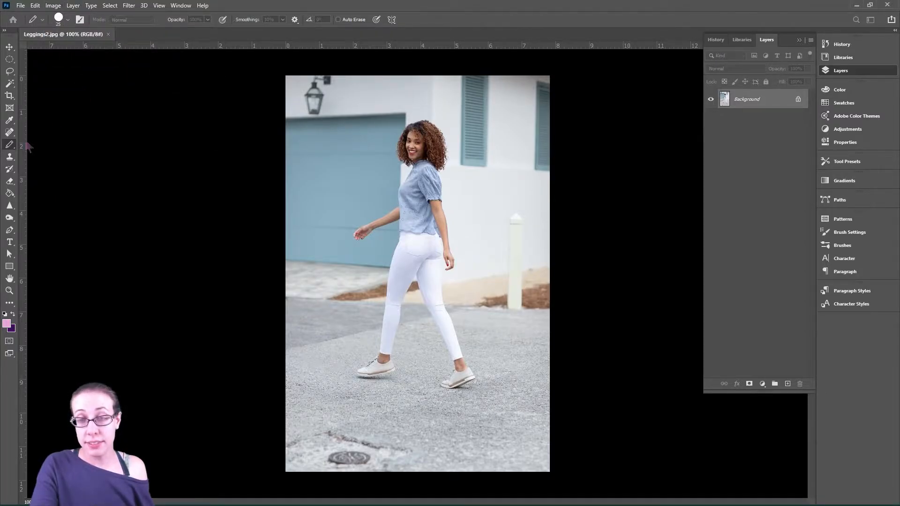
key("ctrl+alt+c")
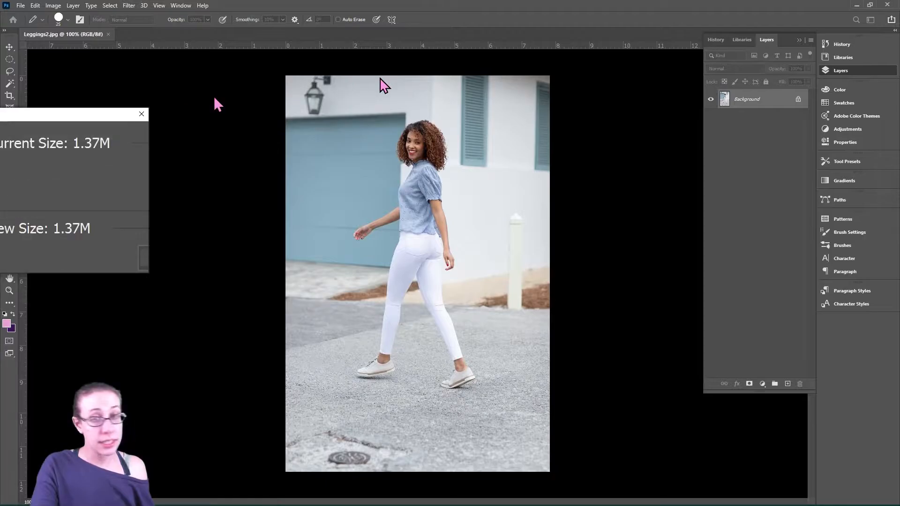
left_click(469, 145)
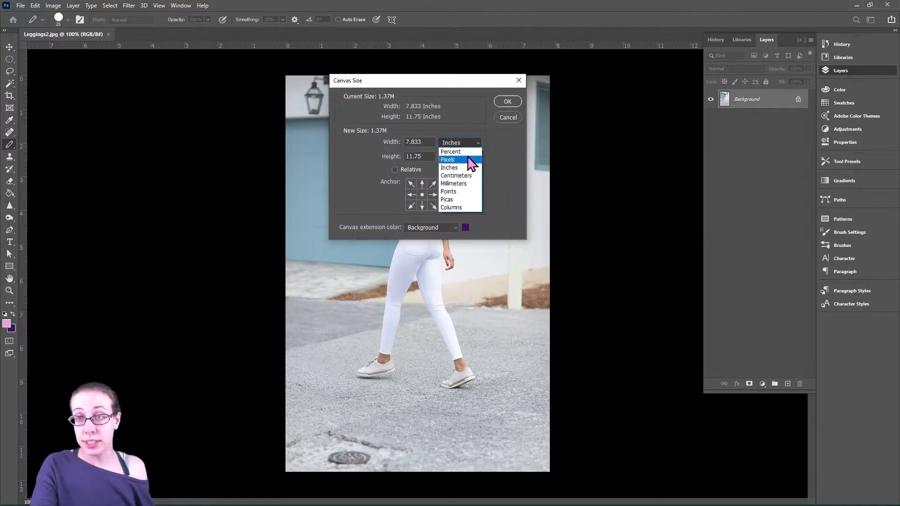
left_click(469, 152)
left_click(460, 142)
left_click(449, 160)
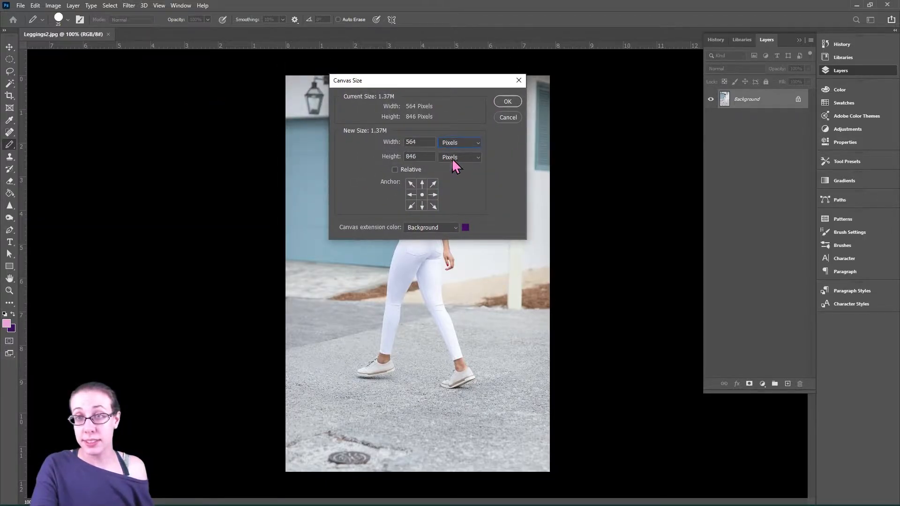
double_click(418, 142)
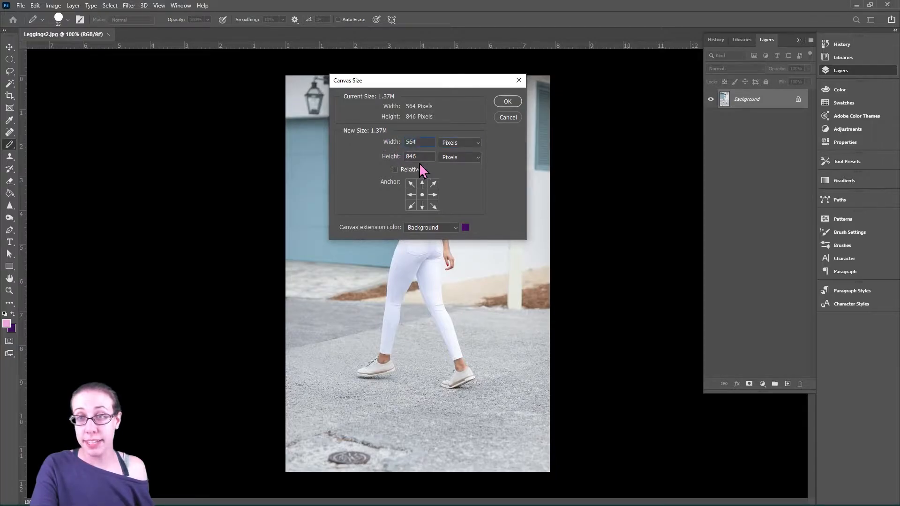
key("Tab")
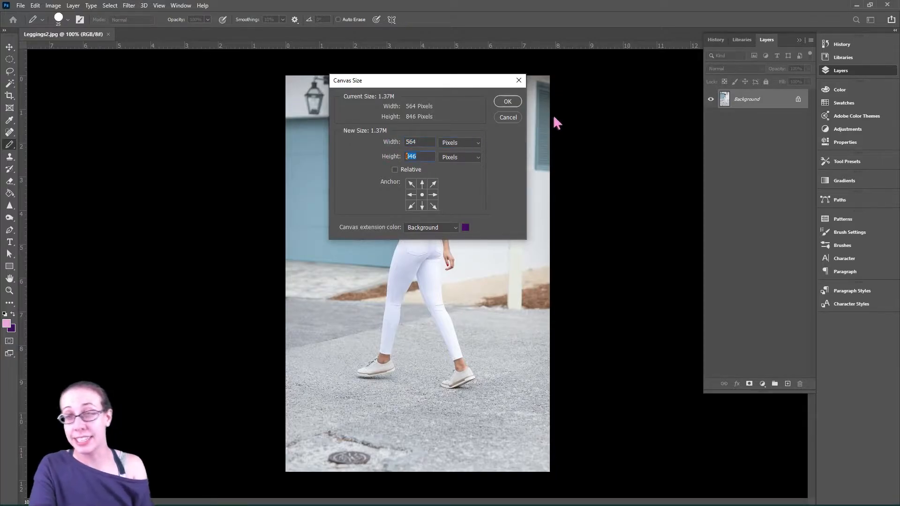
left_click(508, 117)
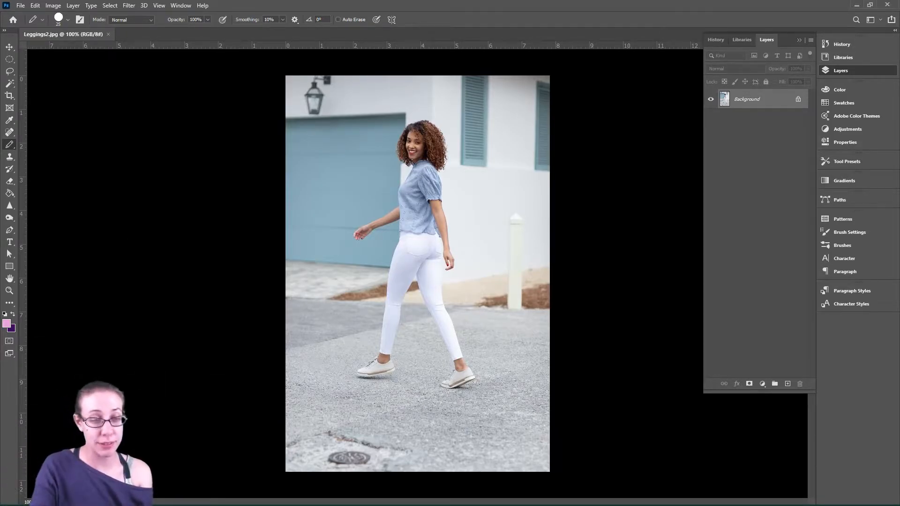
Set the resolution of Leggings.jpg to 300 pixels/inch with resampling off and apply the new image size
mouse_move(174, 505)
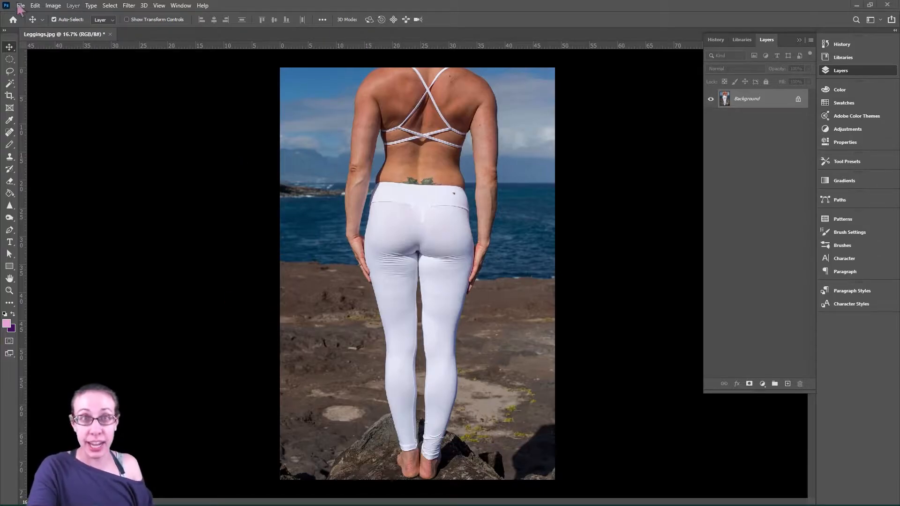
left_click(50, 5)
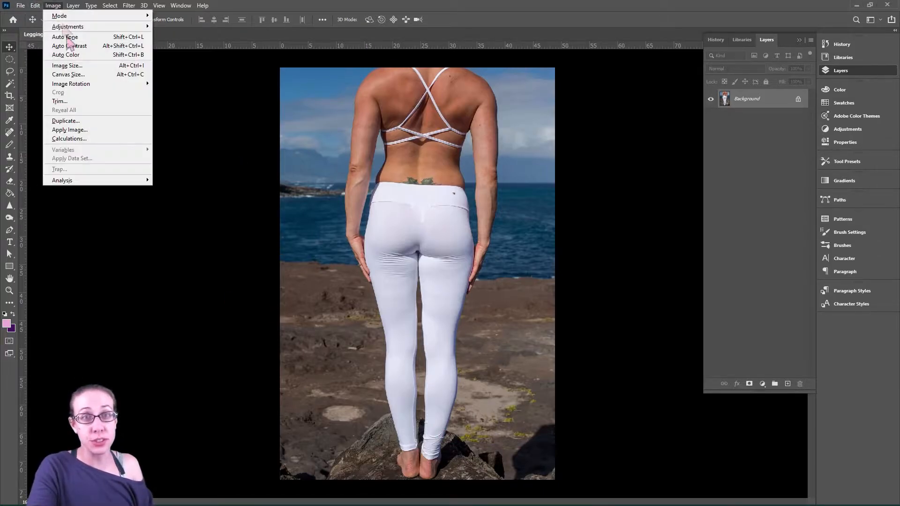
left_click(85, 67)
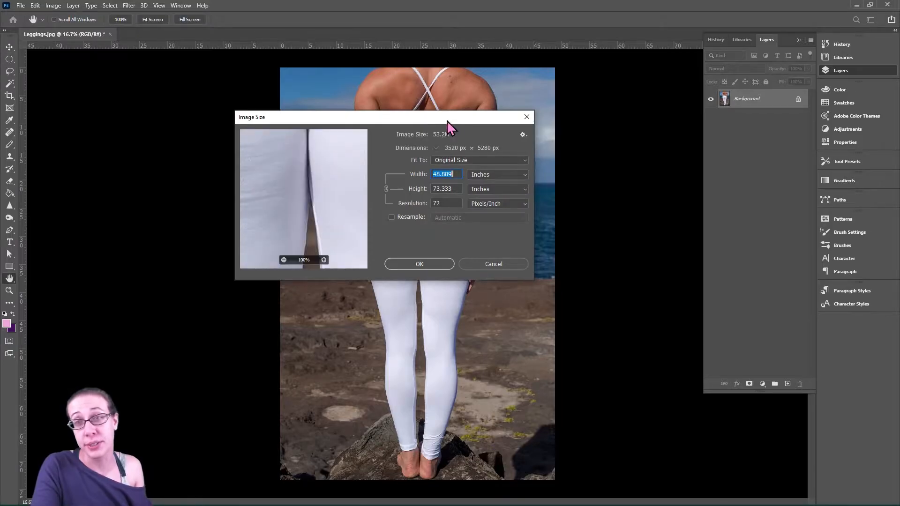
left_click_drag(420, 120, 363, 97)
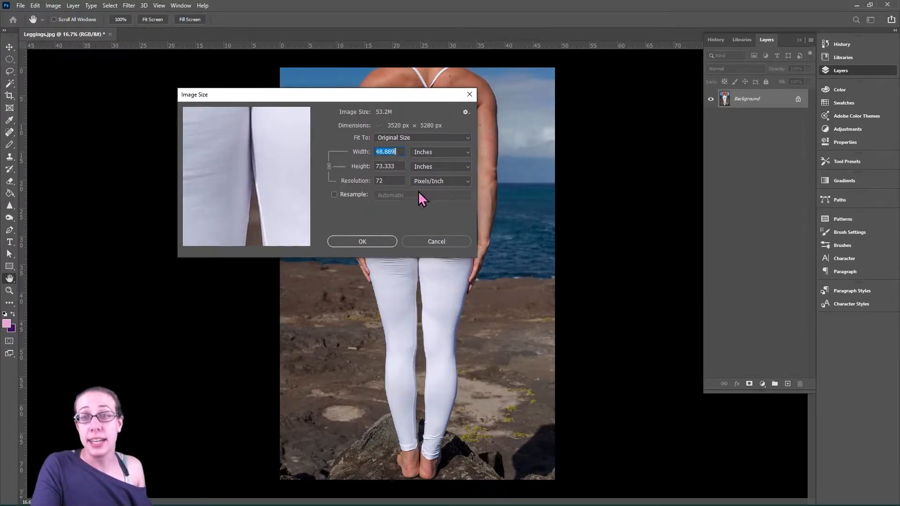
left_click(431, 155)
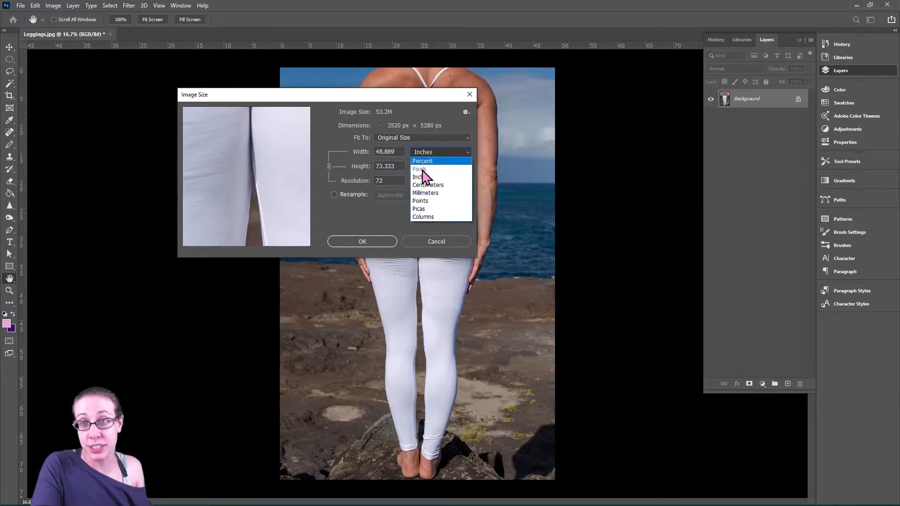
left_click(395, 180)
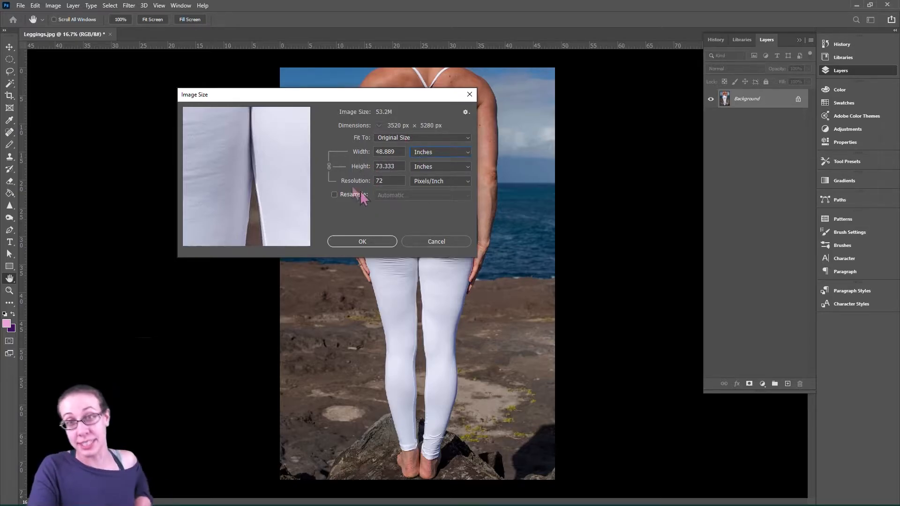
left_click(335, 194)
left_click(333, 195)
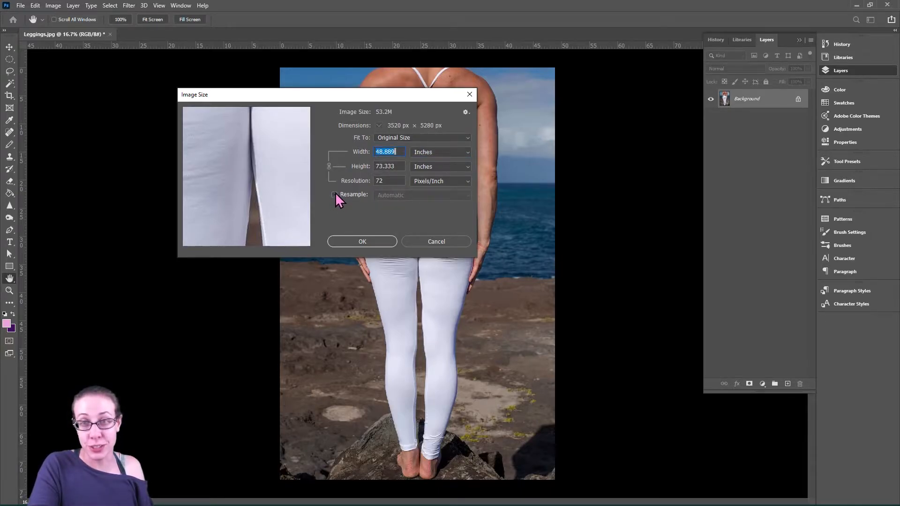
left_click(384, 181)
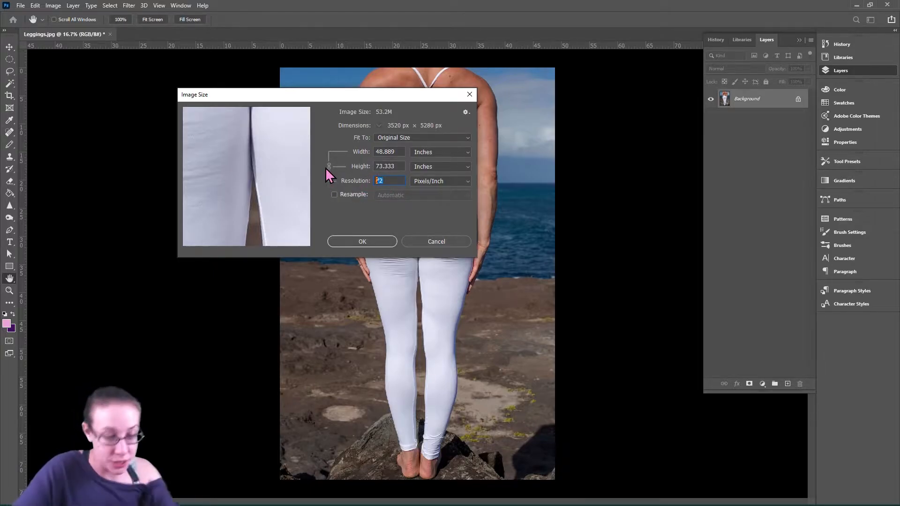
type("300")
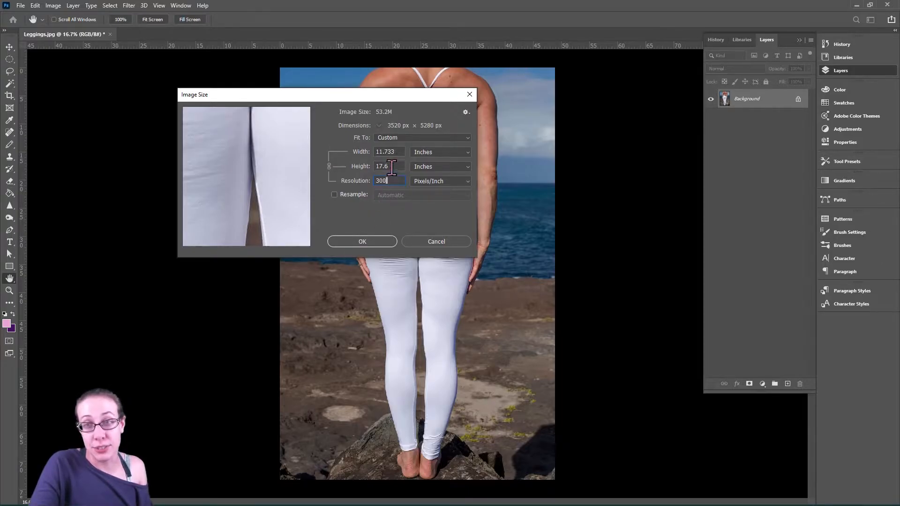
left_click_drag(389, 167, 375, 152)
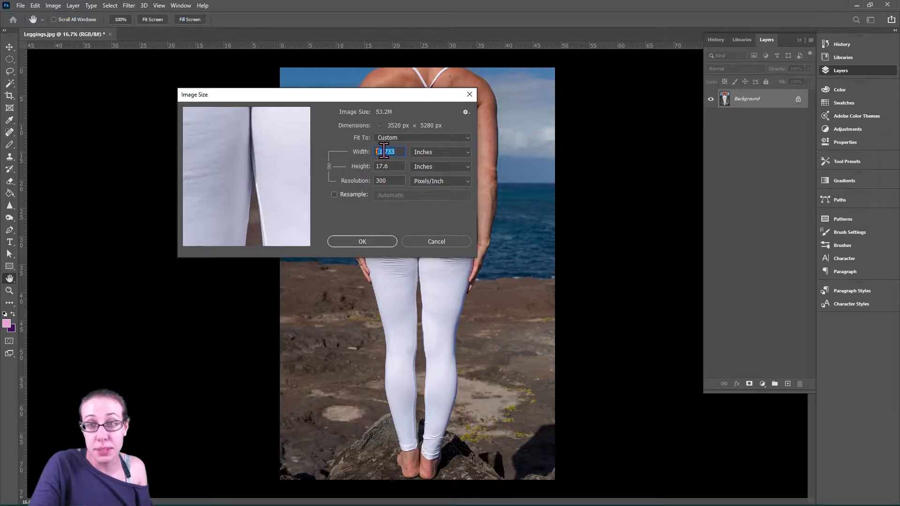
left_click_drag(394, 167, 357, 167)
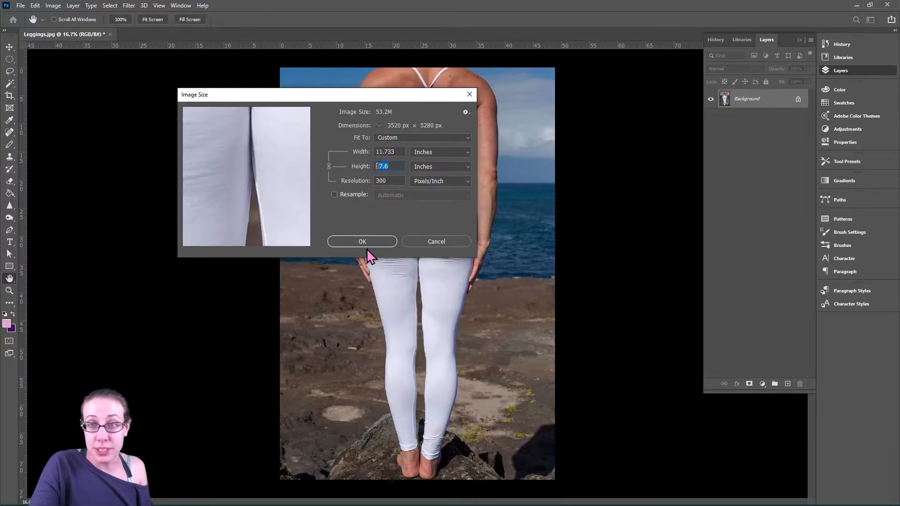
key("v")
left_click(375, 240)
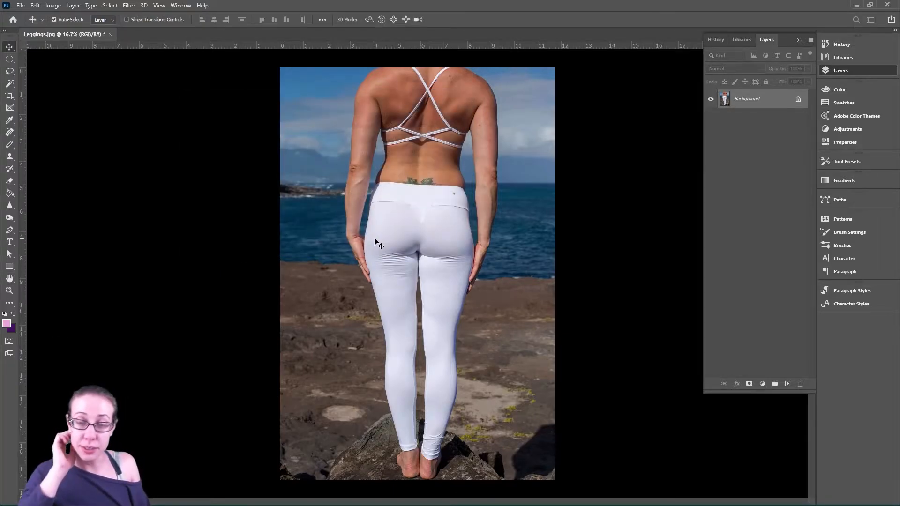
Crop a thin strip off the upper edge and both sides of the leggings photo
left_click(10, 96)
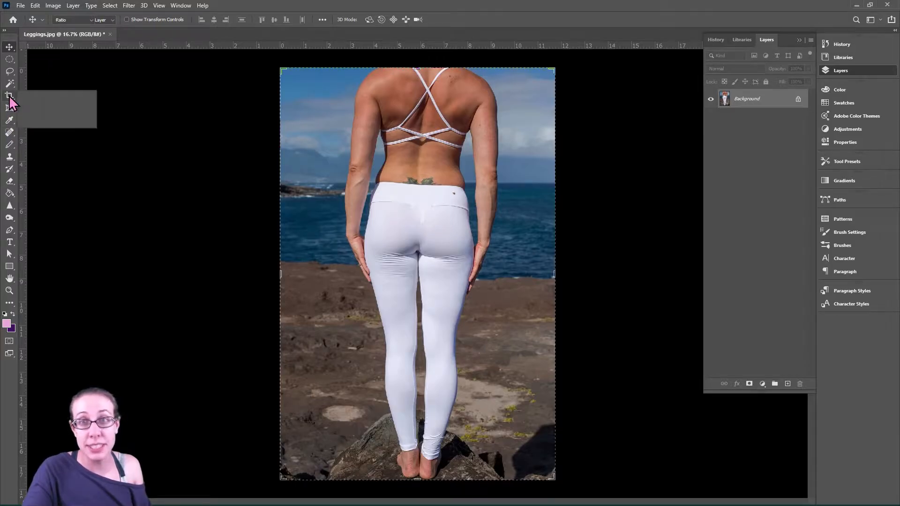
left_click(90, 21)
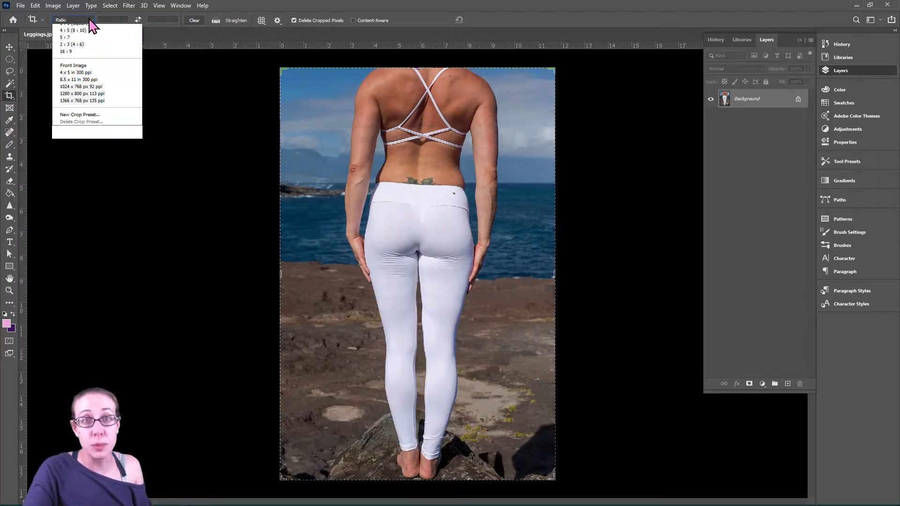
left_click(117, 18)
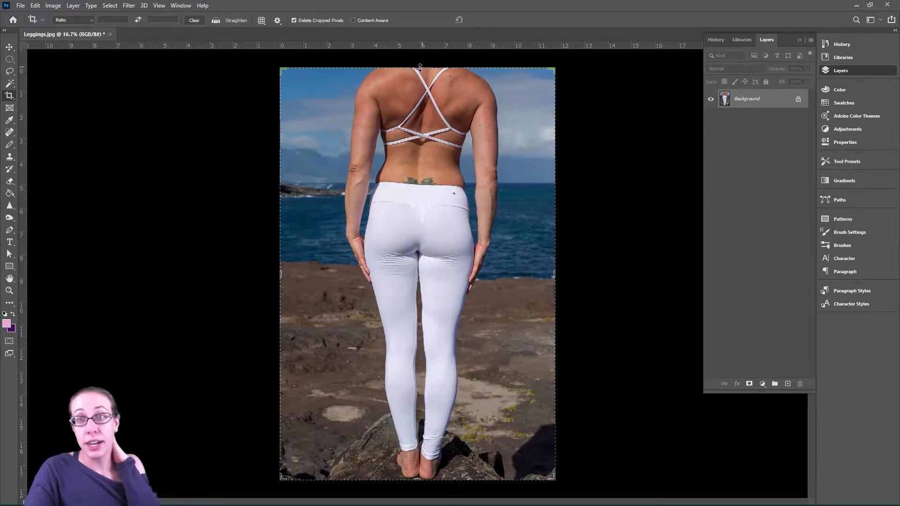
left_click_drag(419, 71, 416, 74)
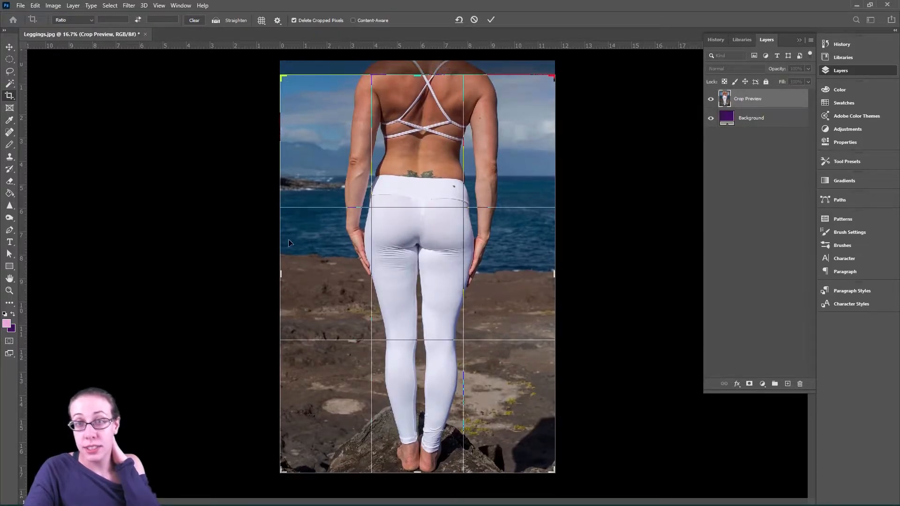
left_click_drag(282, 272, 290, 272)
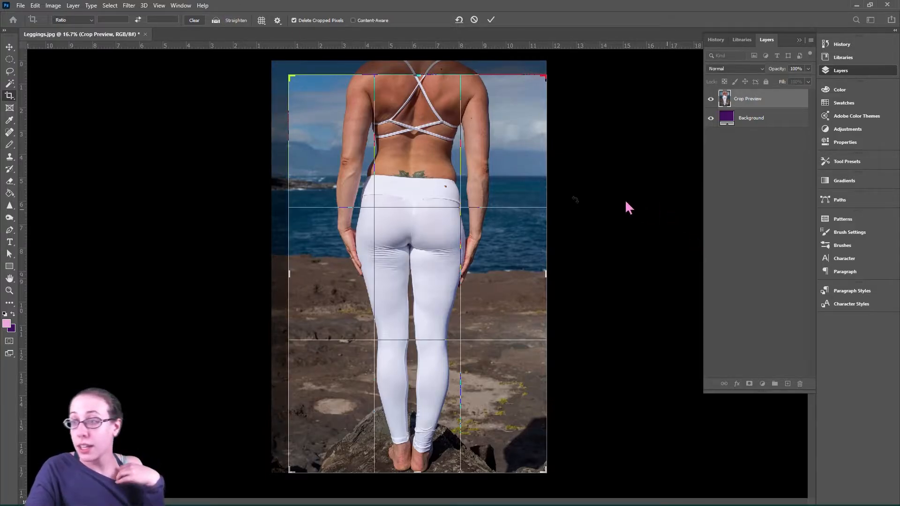
left_click_drag(412, 248, 419, 249)
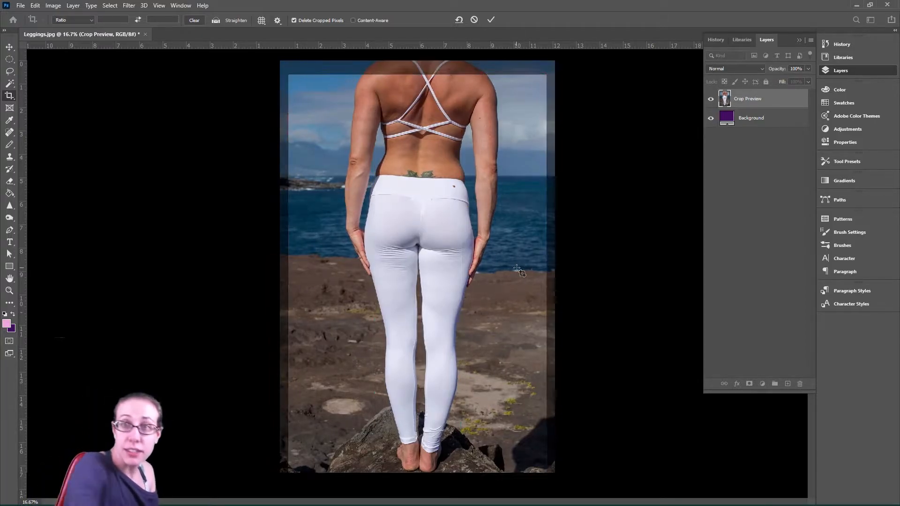
key("Return")
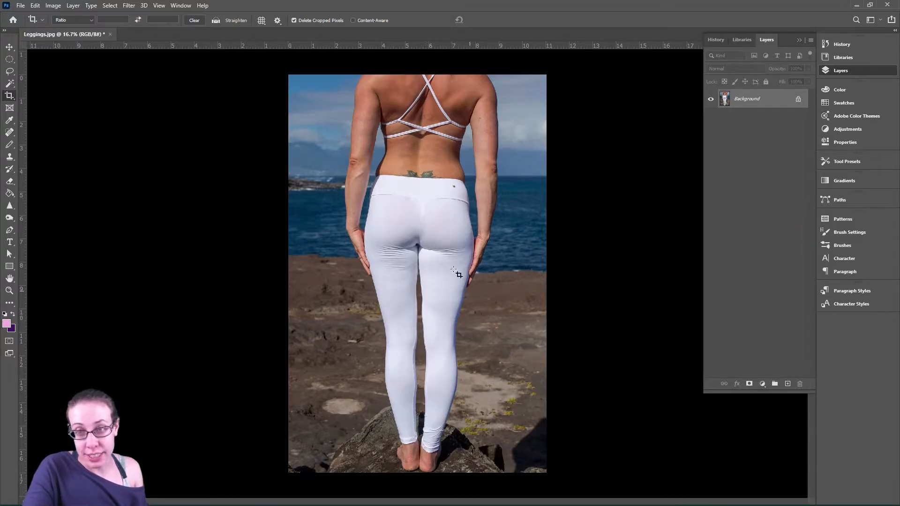
Choose the Polygonal Lasso tool, discard a trial outline of the right leg and turn off anti-aliasing
left_click(9, 71)
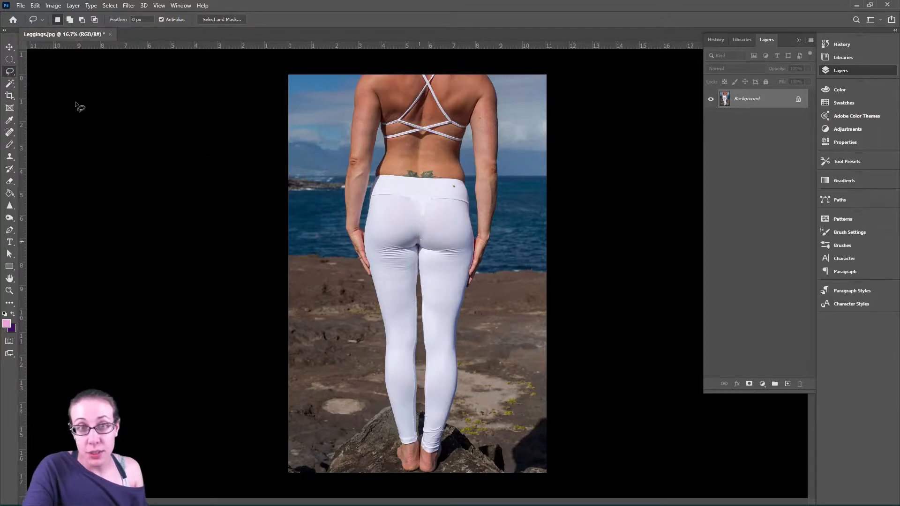
right_click(10, 72)
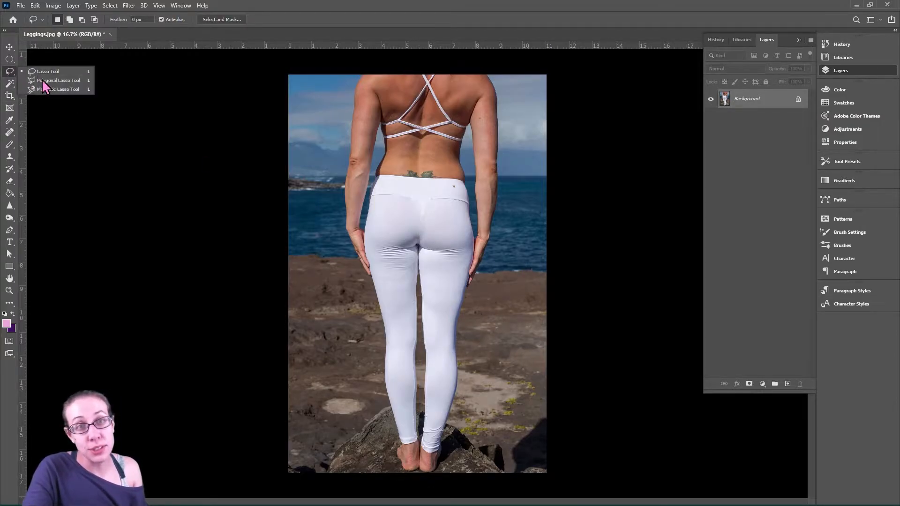
left_click(47, 81)
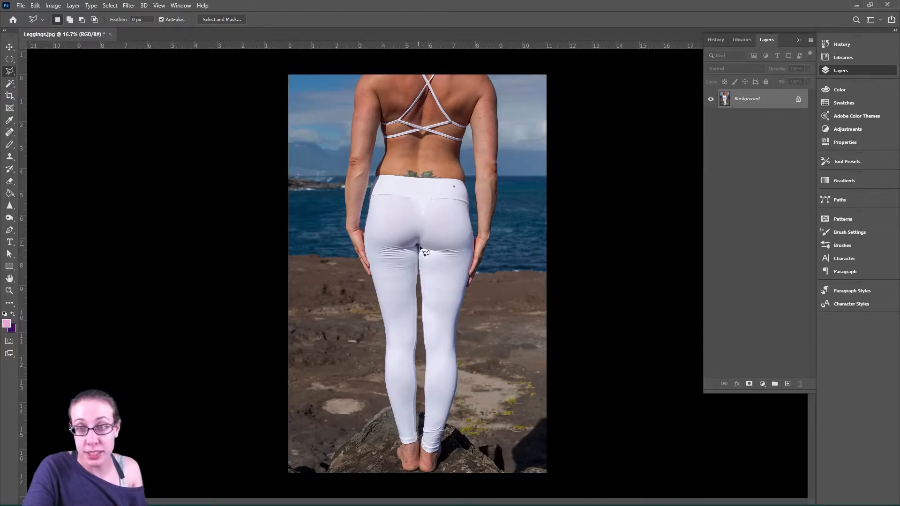
left_click(420, 198)
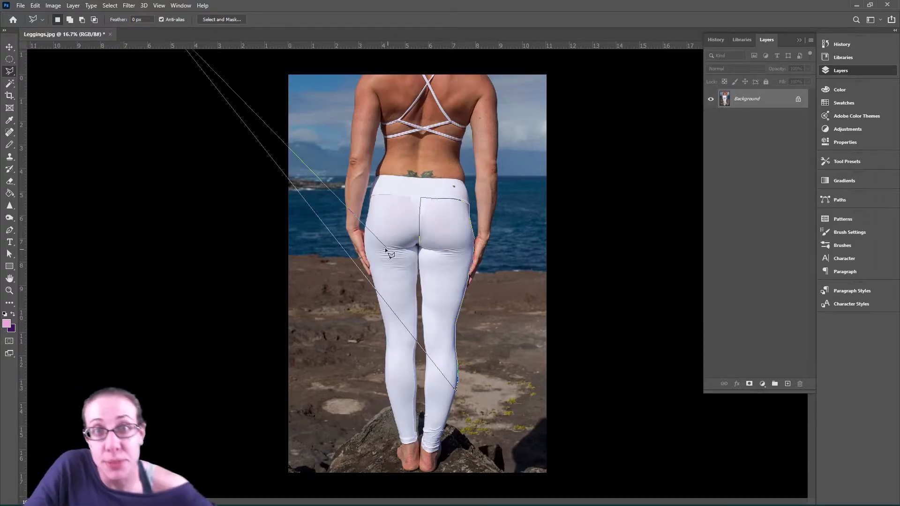
key("Escape")
left_click(161, 19)
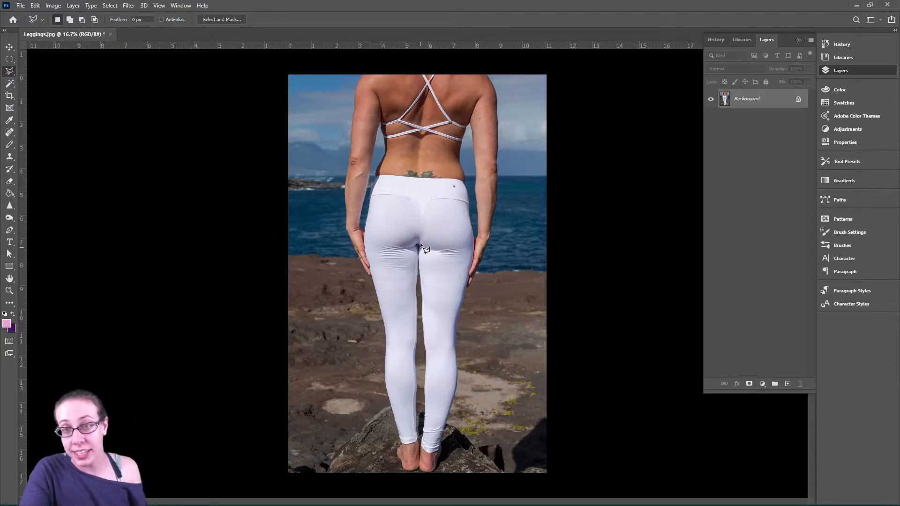
Select the right leg of the leggings below the waistband with the Polygonal Lasso, adding the small area at the crotch to the selection
left_click(419, 244)
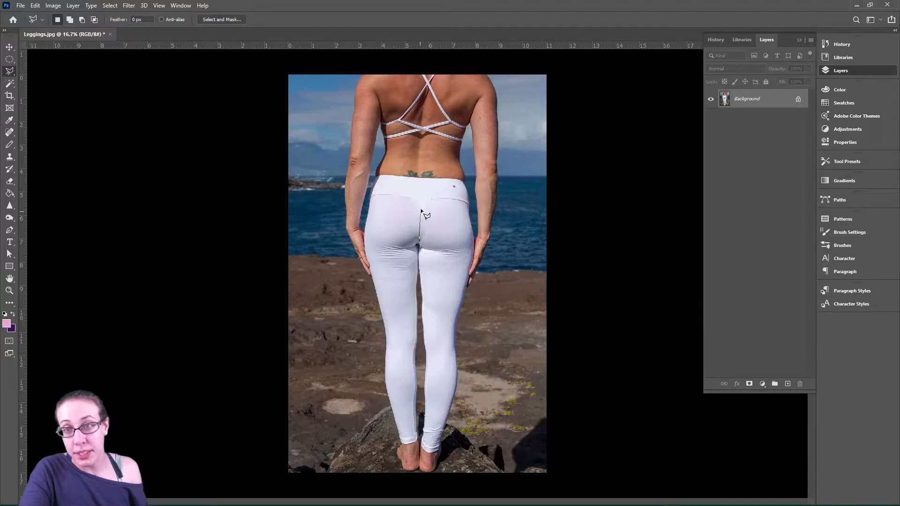
left_click(461, 199)
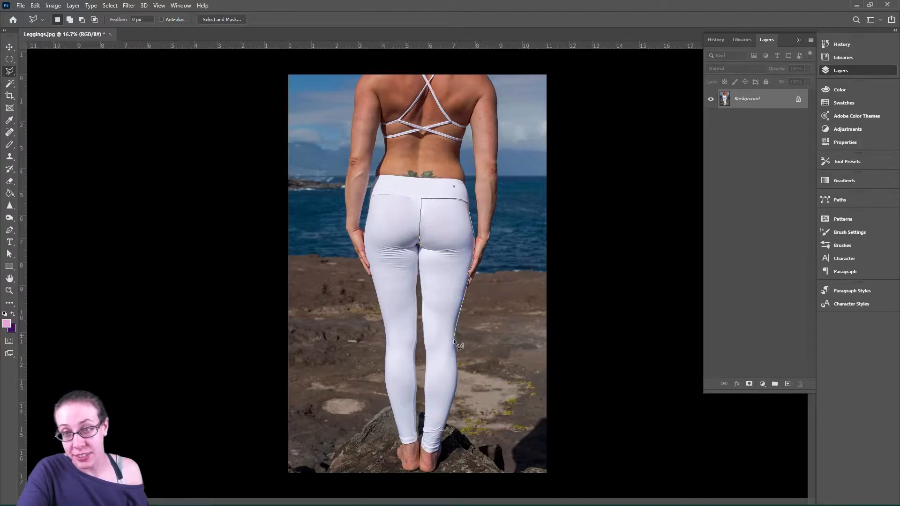
left_click(456, 384)
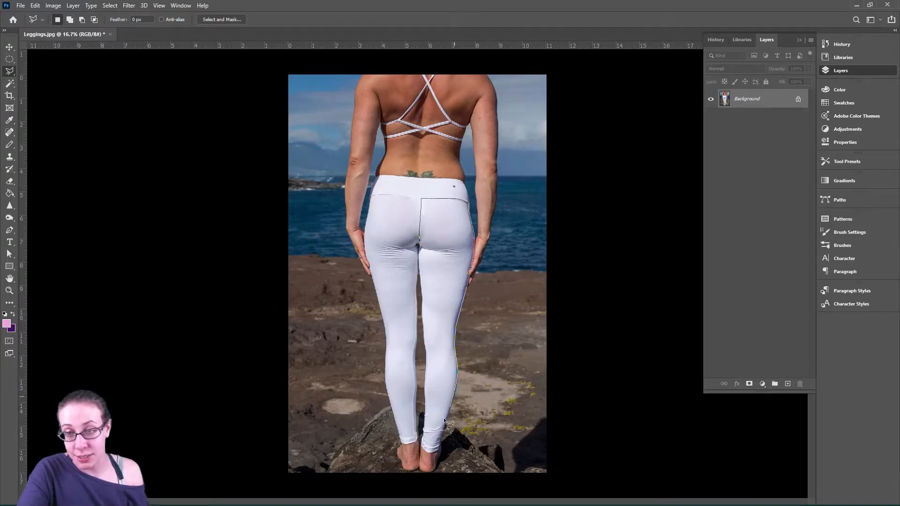
key("BackSpace")
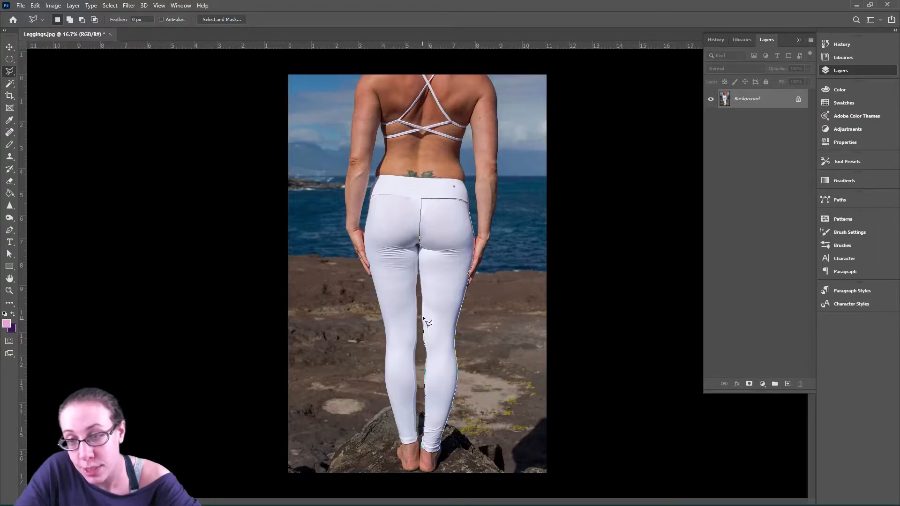
double_click(425, 253)
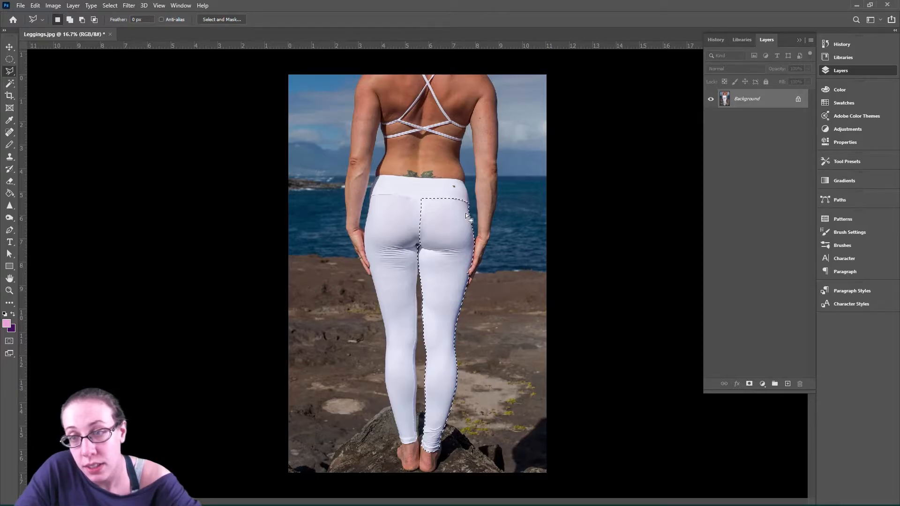
left_click(419, 247, "shift")
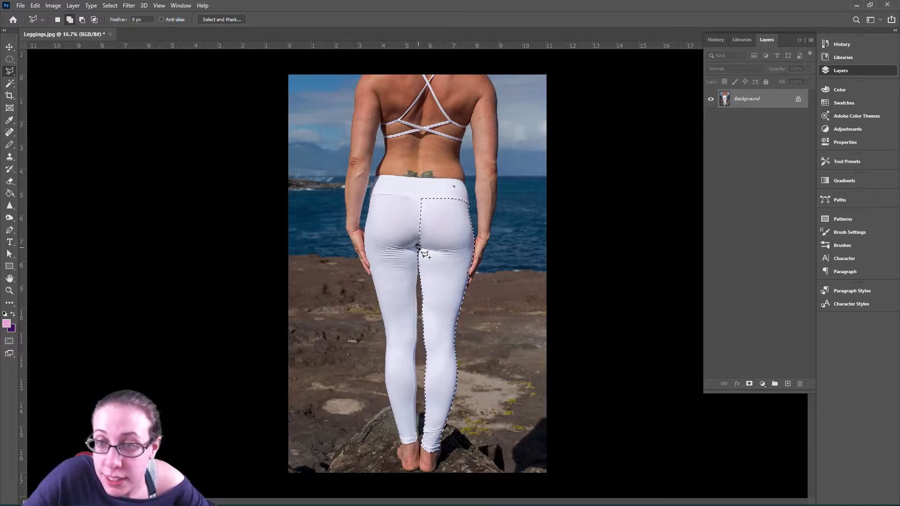
double_click(426, 253)
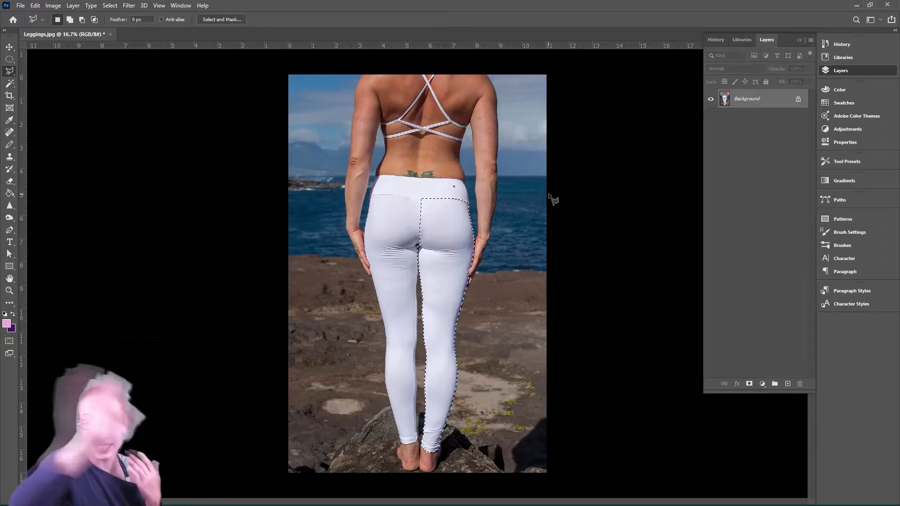
Save the right leg selection as a new channel named Right Leg in Leggings.jpg
left_click(159, 6)
mouse_move(181, 5)
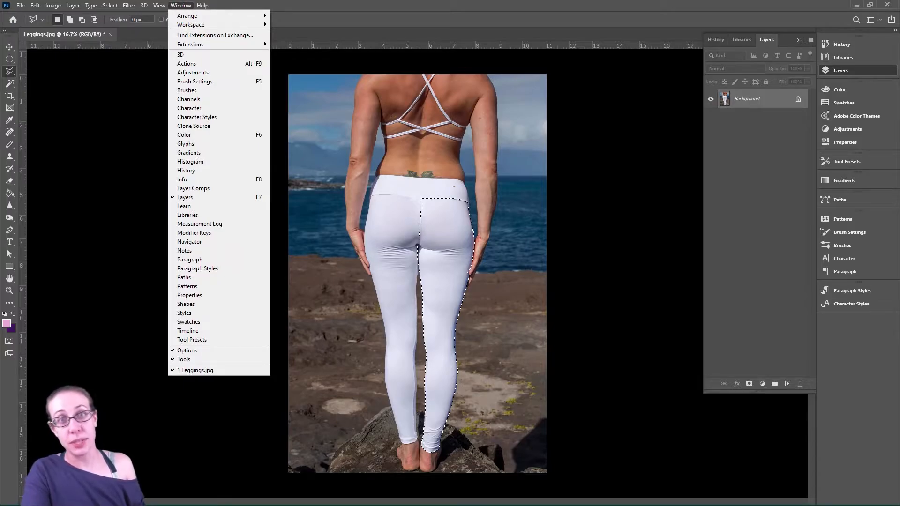
left_click(96, 6)
left_click(108, 6)
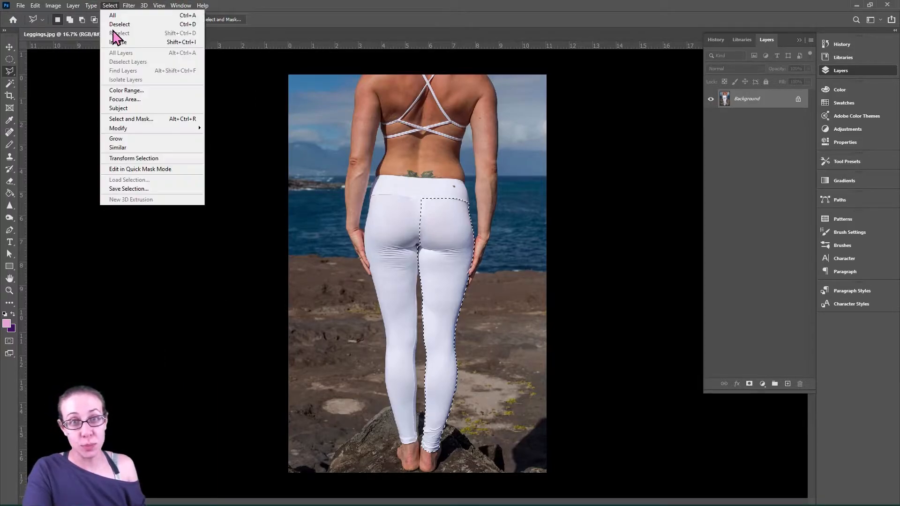
left_click(133, 189)
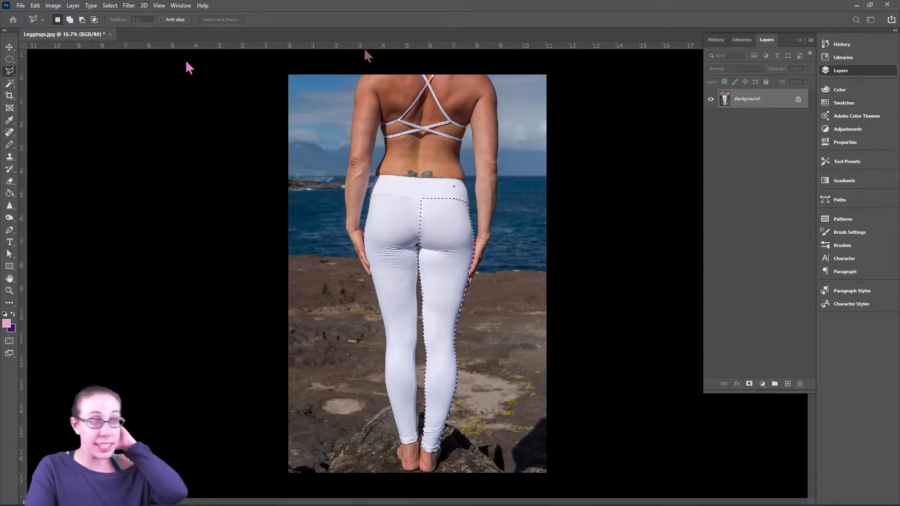
left_click_drag(491, 131, 440, 158)
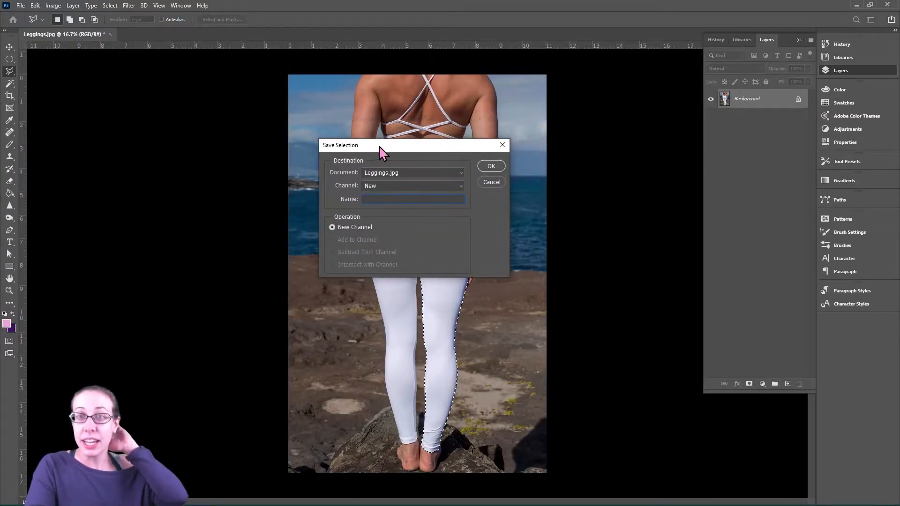
left_click_drag(378, 151, 269, 158)
type("Rig")
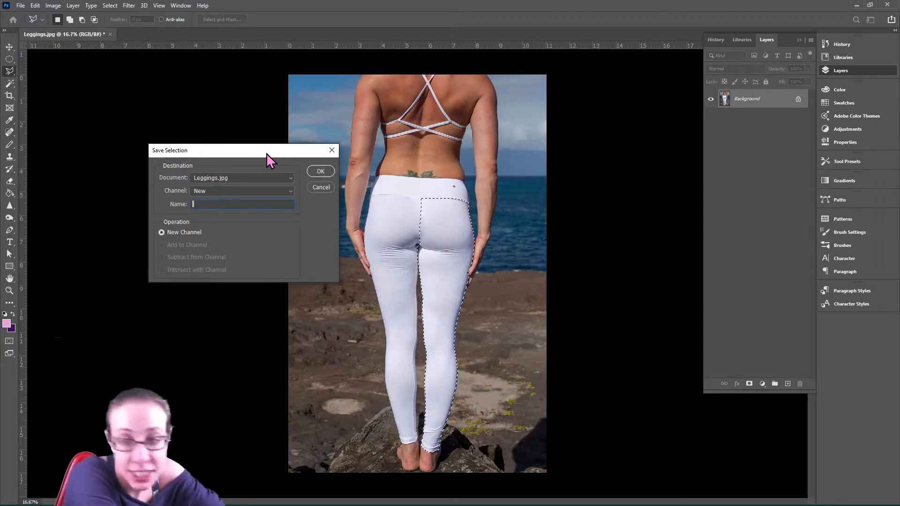
type("ht Leg")
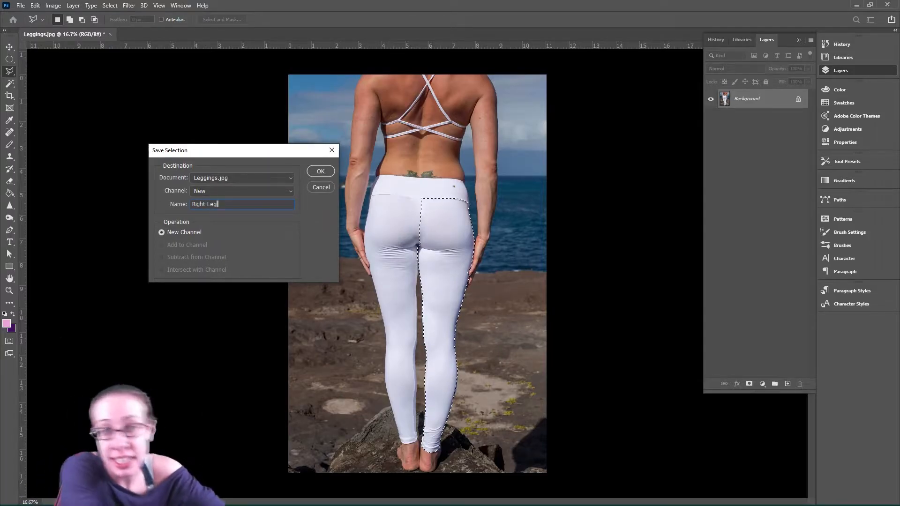
left_click(318, 171)
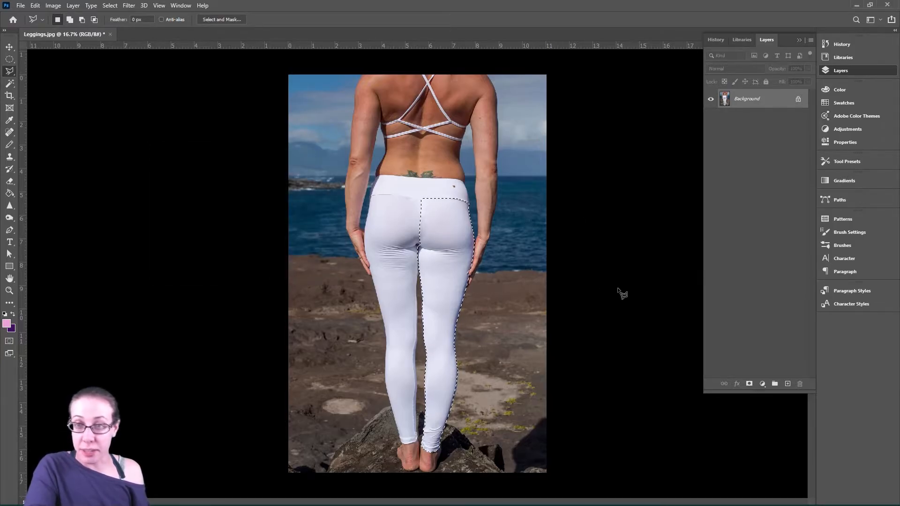
Fill the right leg selection with the pink foreground color on a new layer using the Paint Bucket, and deselect
left_click(788, 385)
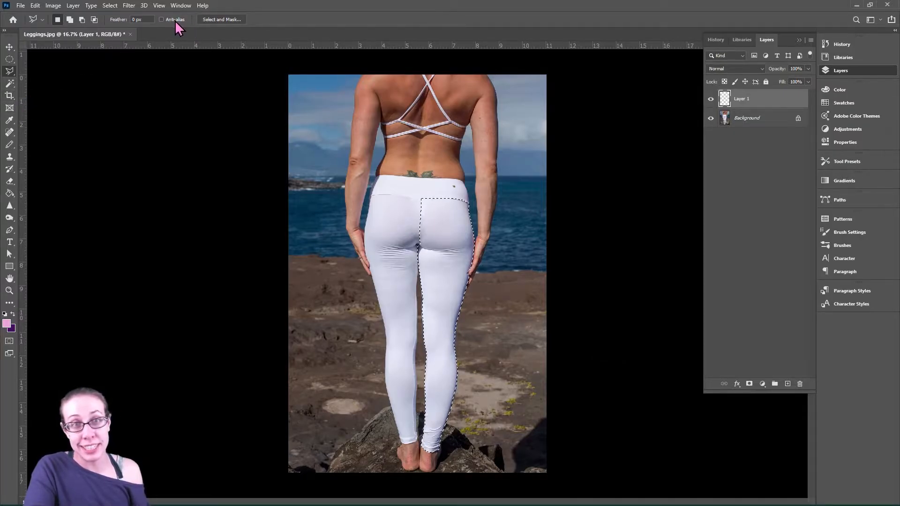
left_click(10, 193)
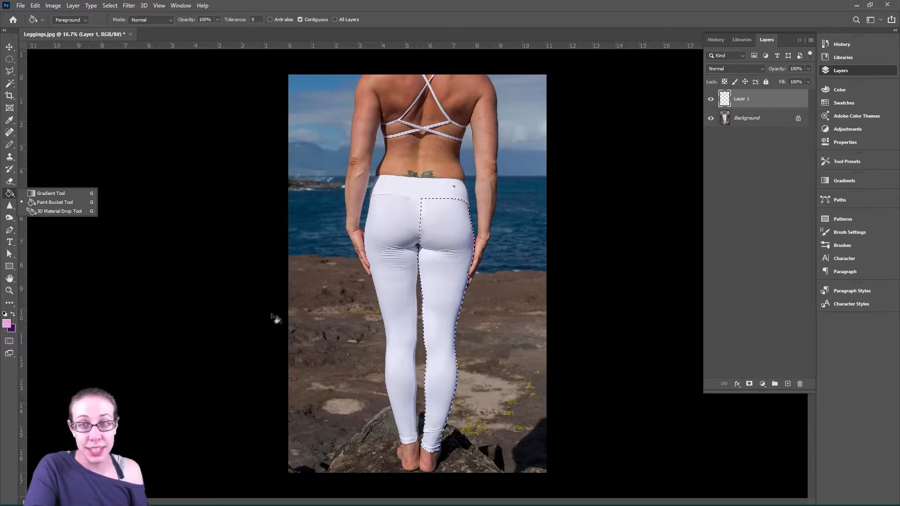
left_click(430, 280)
left_click(438, 279)
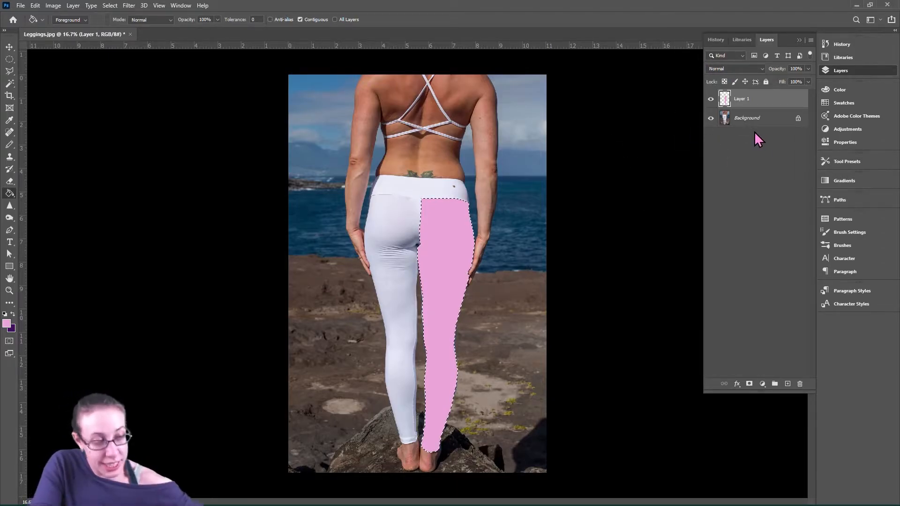
key("ctrl+d")
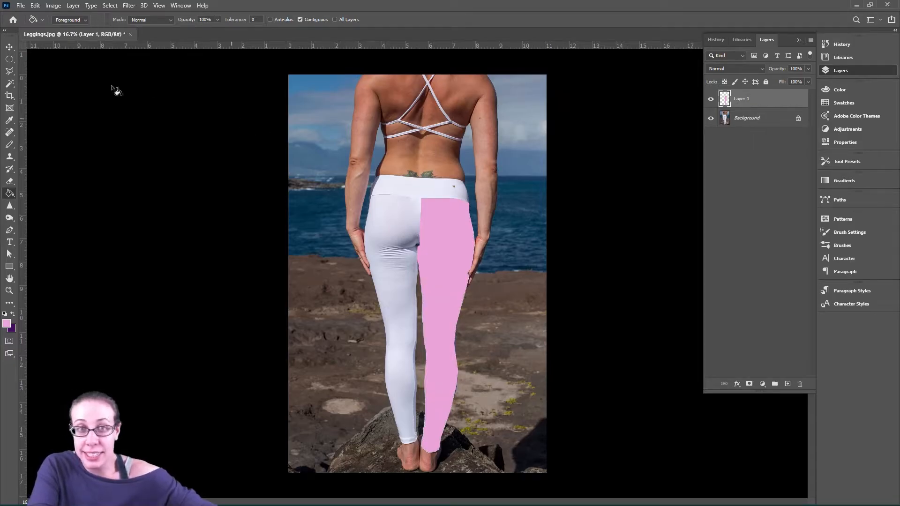
Rename the layer holding the pink fill as Color block layer
double_click(746, 99)
type("Color bl")
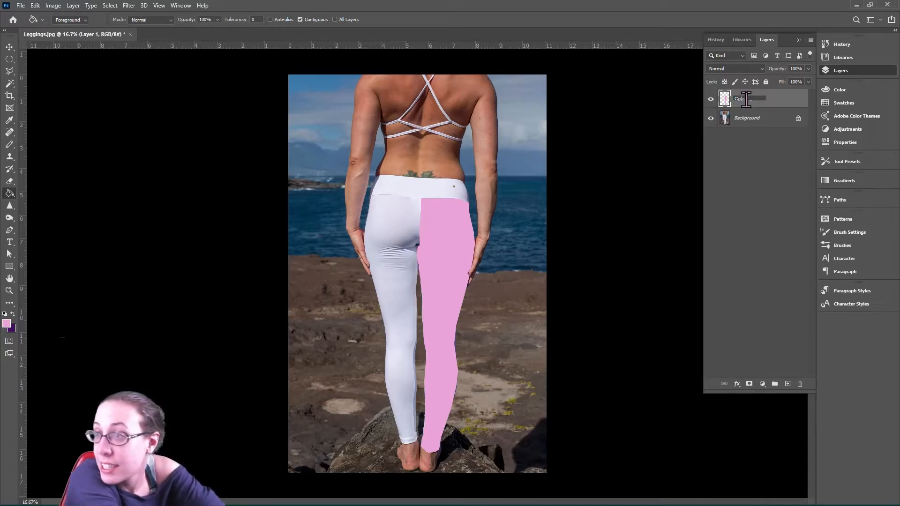
type("ock lay")
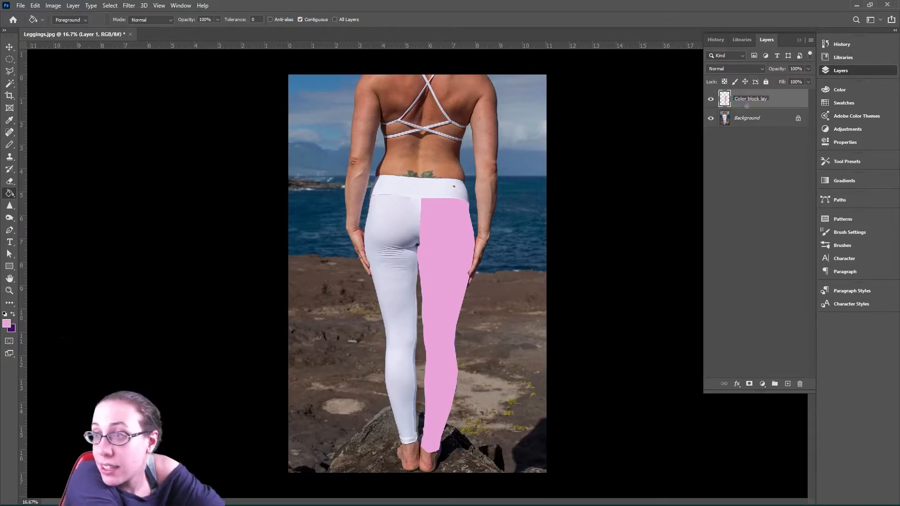
type("er")
key("Return")
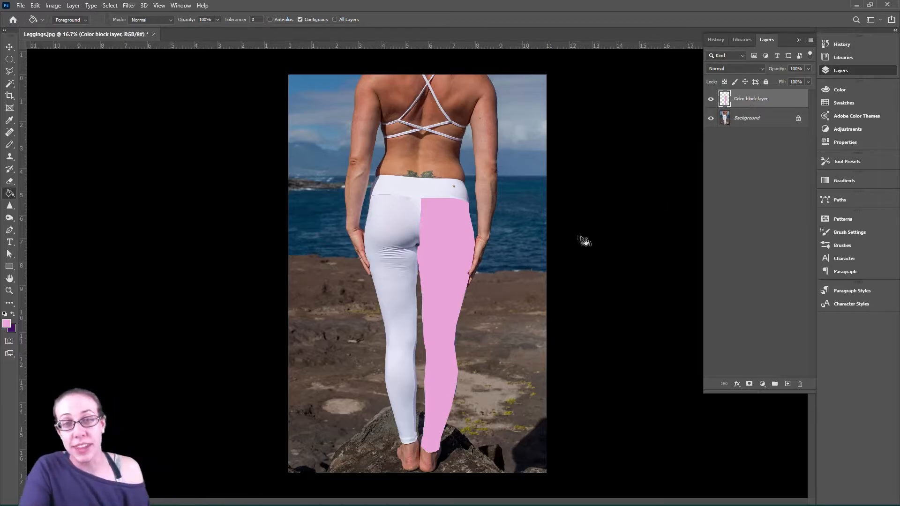
Select the pink leg shape with the Magic Wand and clear the selection again
left_click(9, 84)
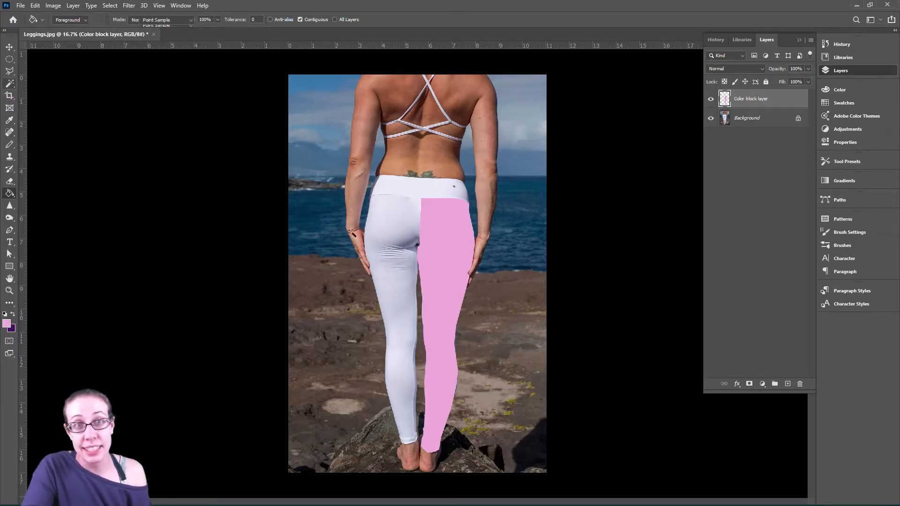
left_click(446, 257)
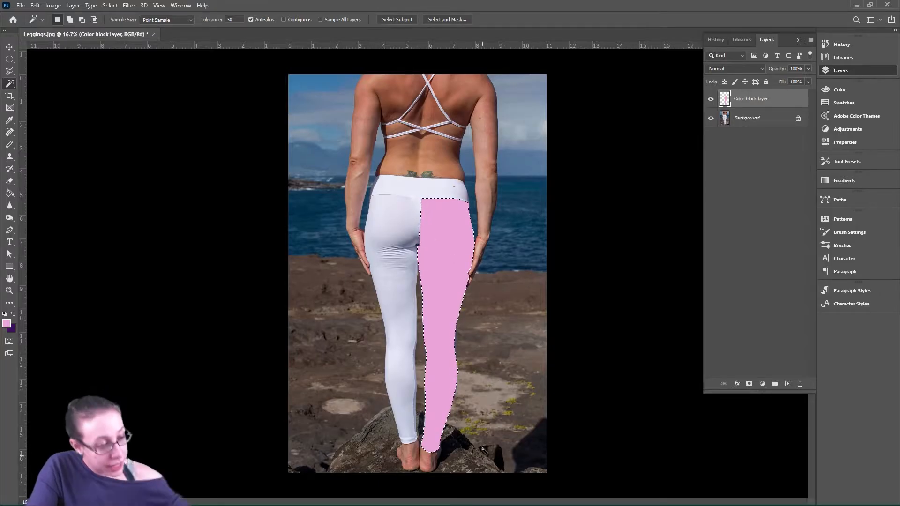
key("ctrl+d")
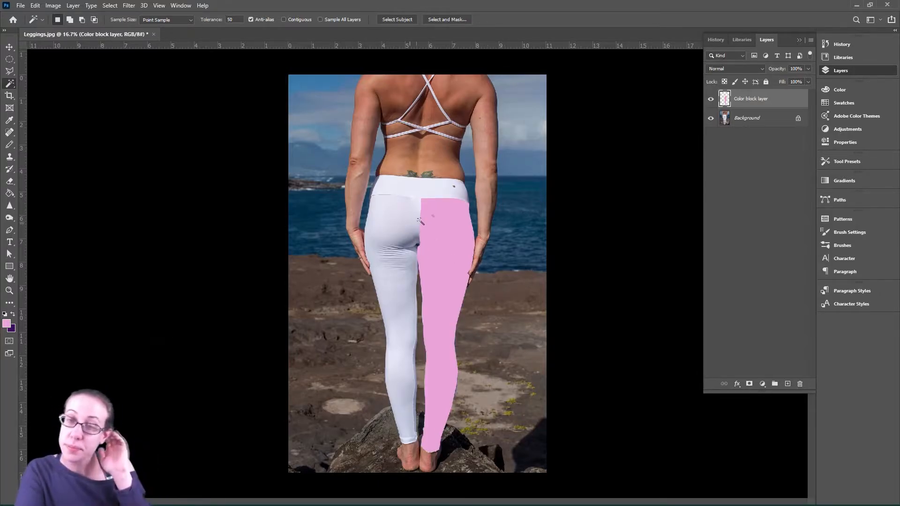
Rename the pink color block layer as Right Leg and leave no layer selected
double_click(762, 100)
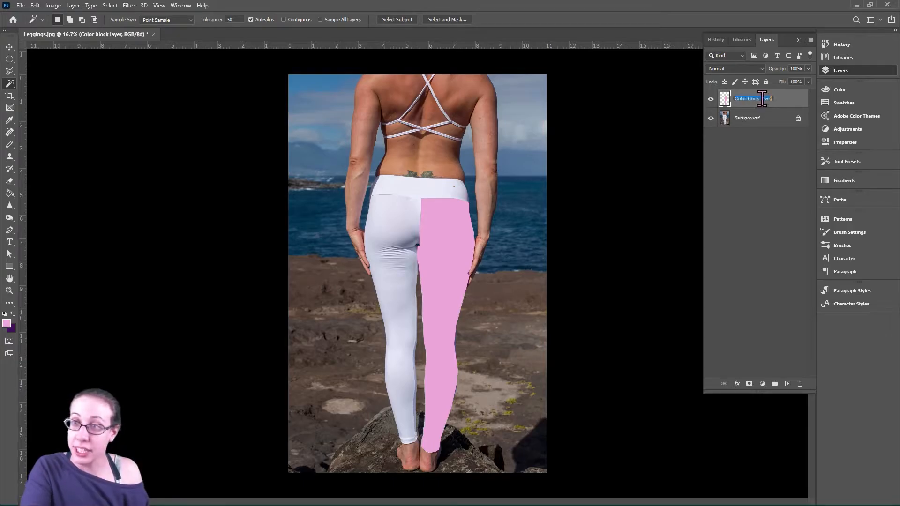
type("R")
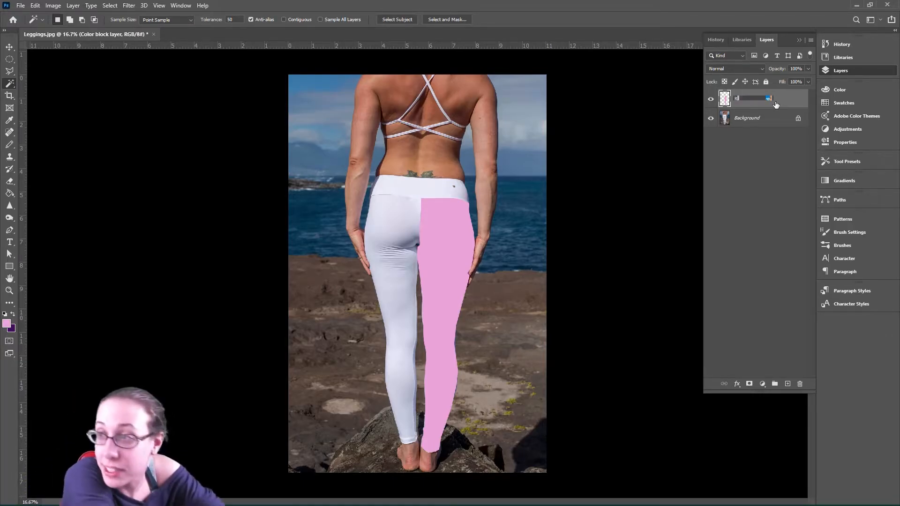
type("ight")
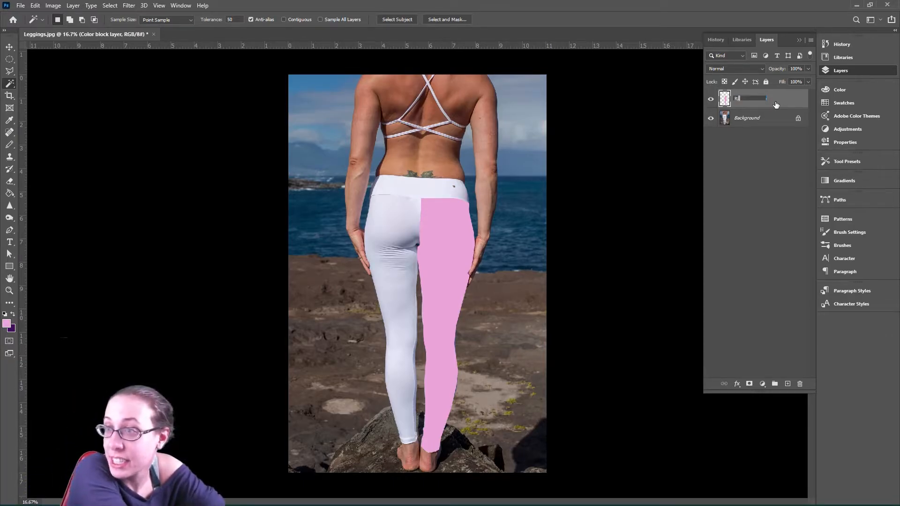
type(" Leg")
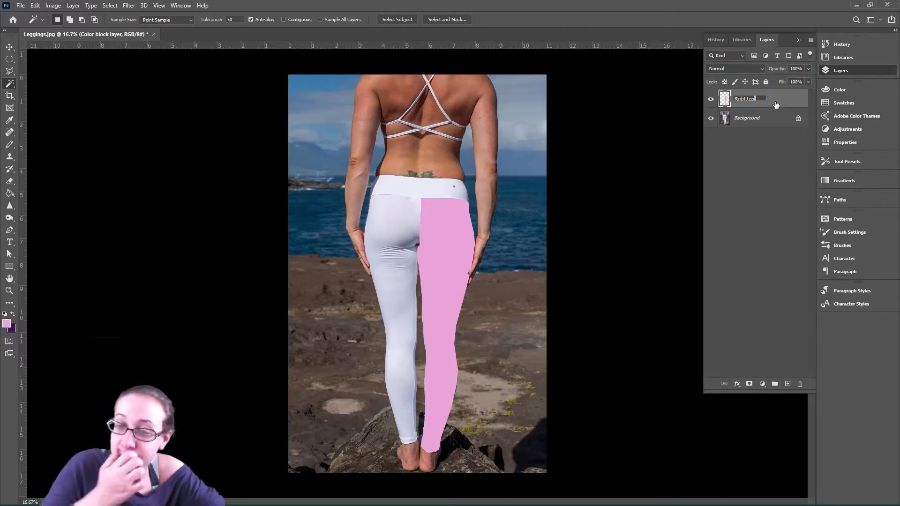
left_click(771, 162)
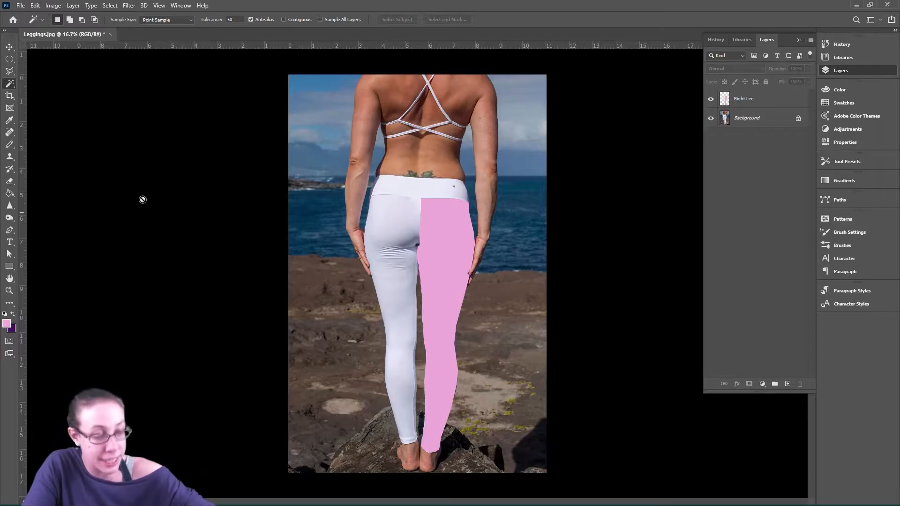
Select the left leg below the waistband with the Polygonal Lasso, overlapping the pink fill along the center seam
left_click(9, 71)
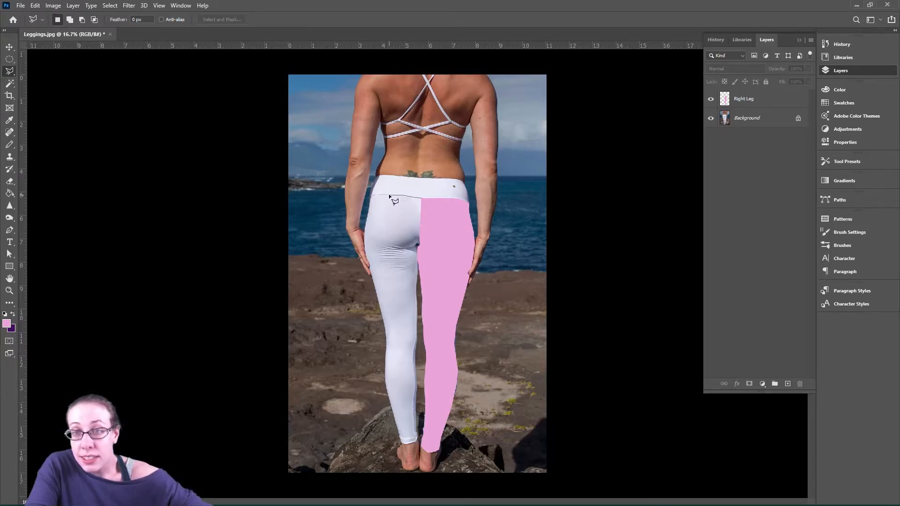
left_click(370, 196)
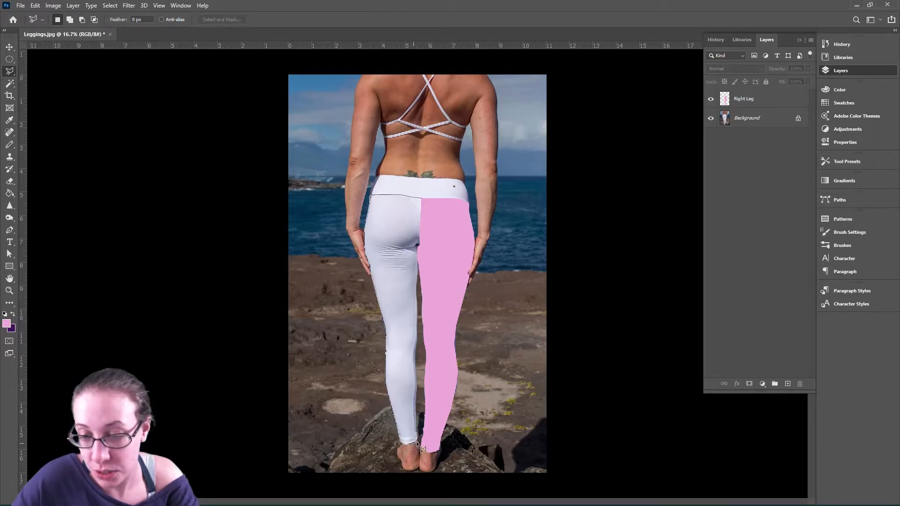
left_click(415, 403)
left_click(418, 384)
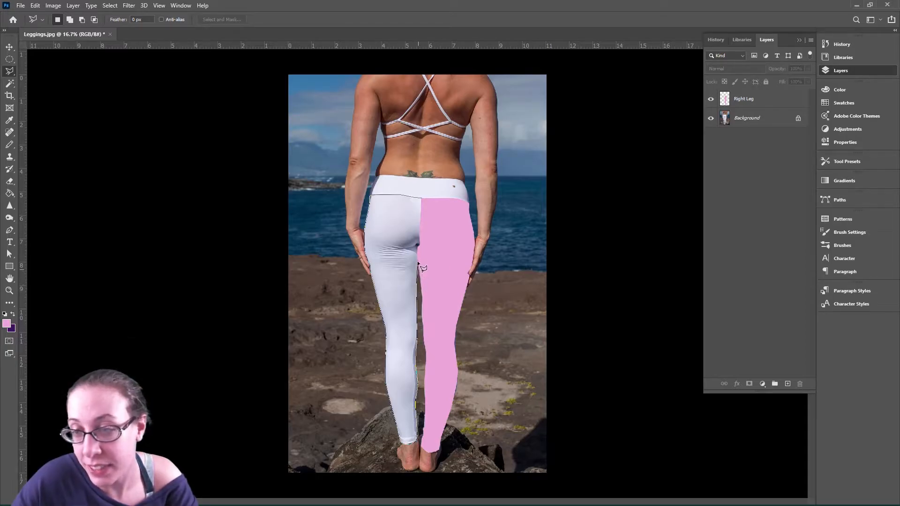
left_click(423, 199)
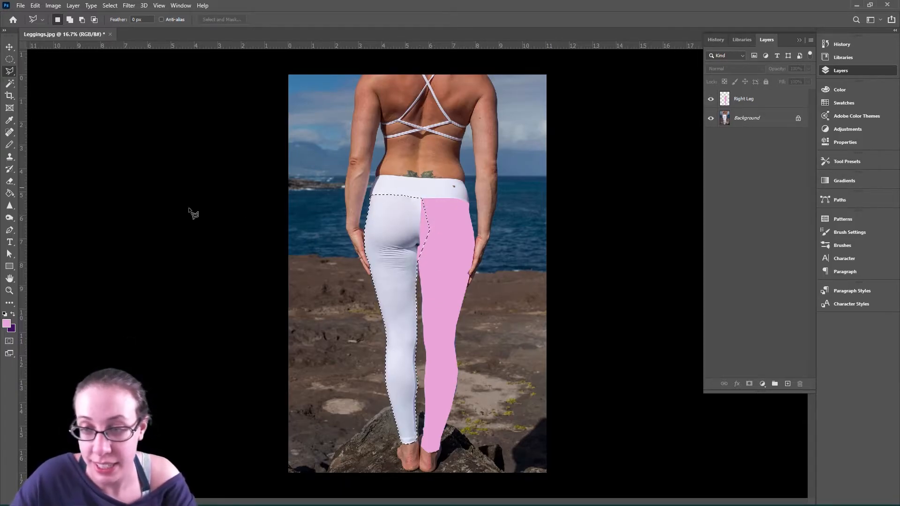
Hide the background photo, set the Paint Bucket to consider all layers, and make dark purple the foreground color
left_click(10, 193)
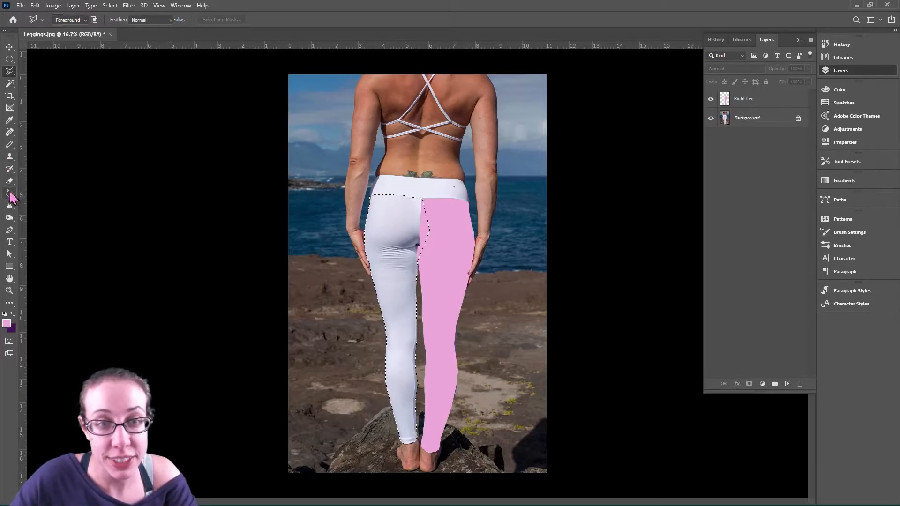
left_click(711, 117)
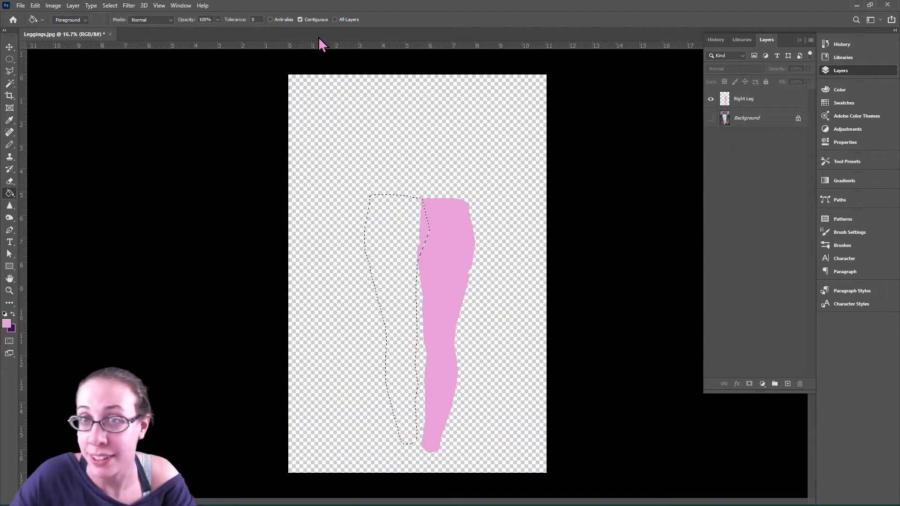
left_click(338, 20)
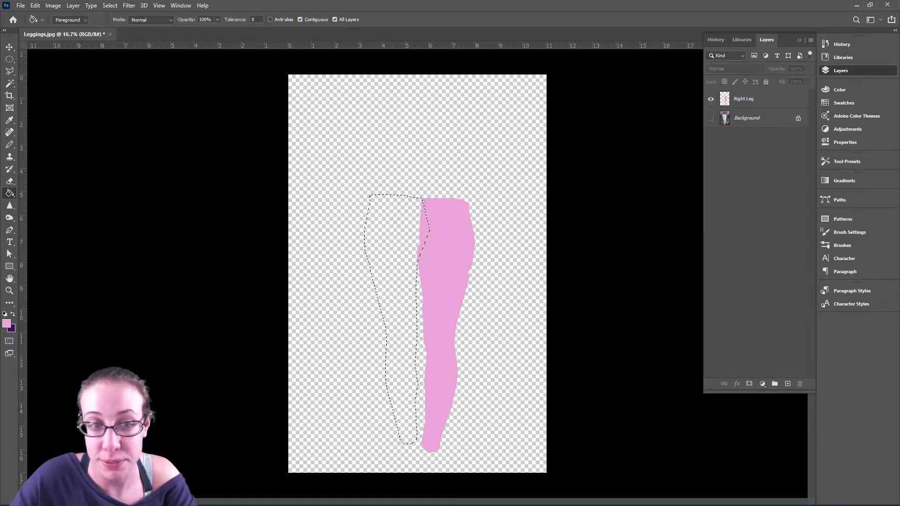
left_click(13, 313)
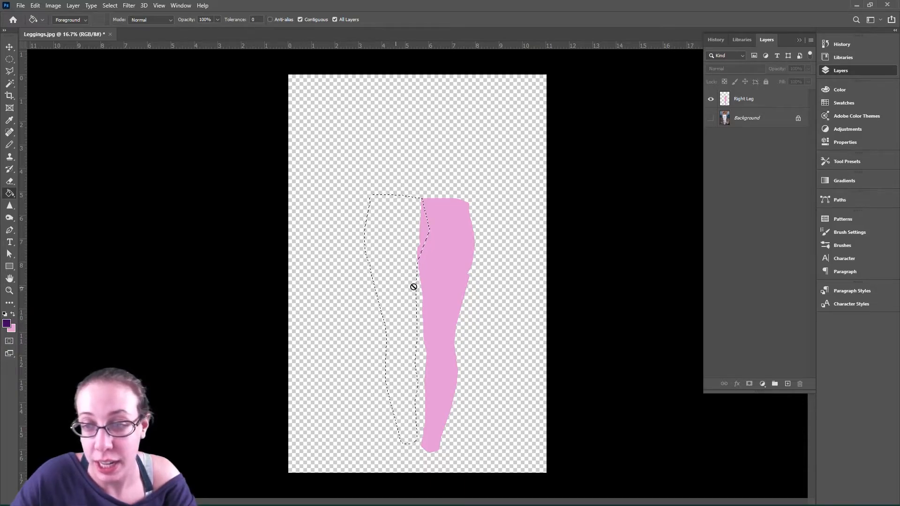
Add a new layer above Right Leg and name it Left Leg
left_click(735, 104)
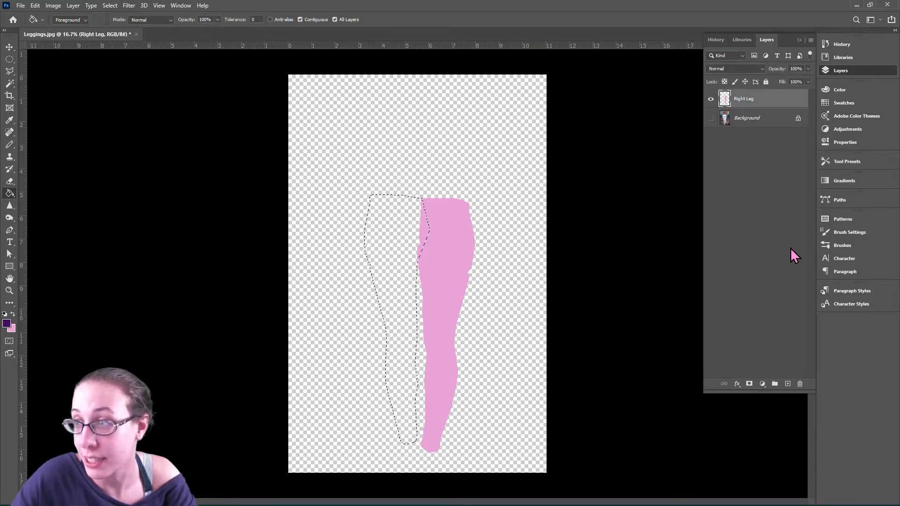
left_click(789, 385)
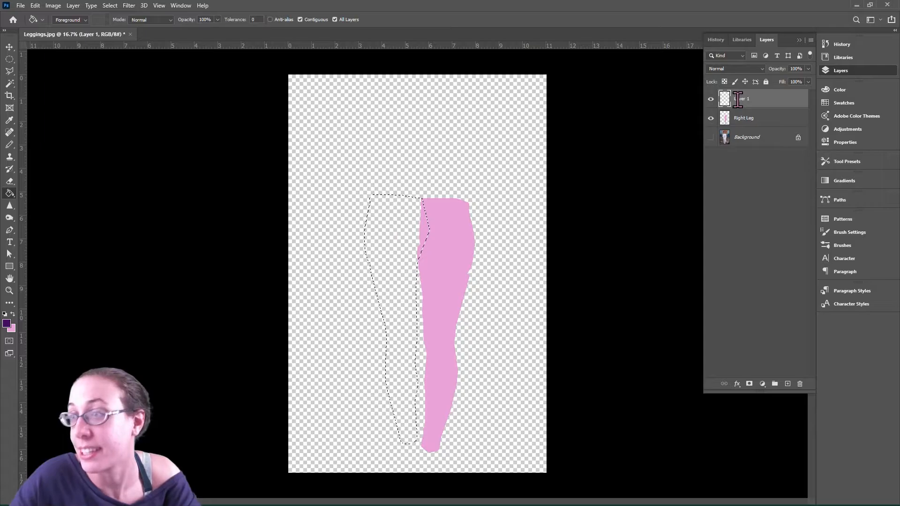
double_click(743, 99)
type("L")
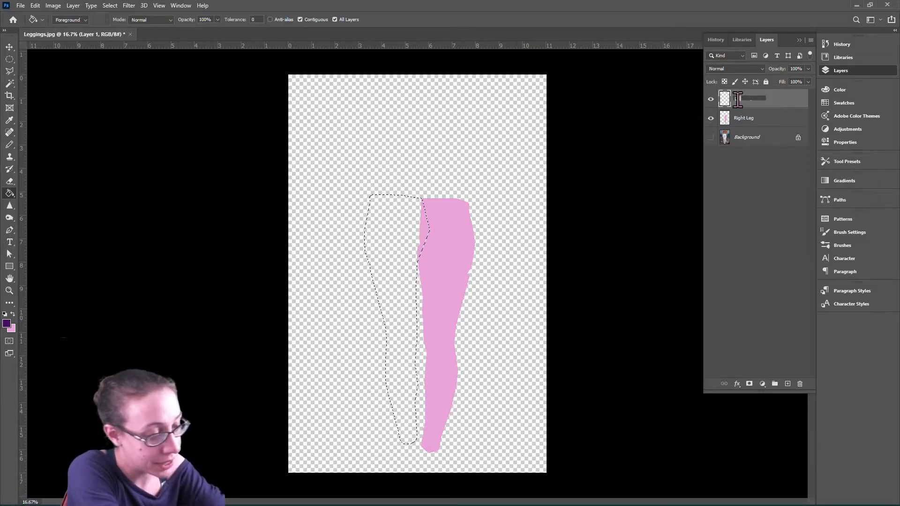
type("eft Leg")
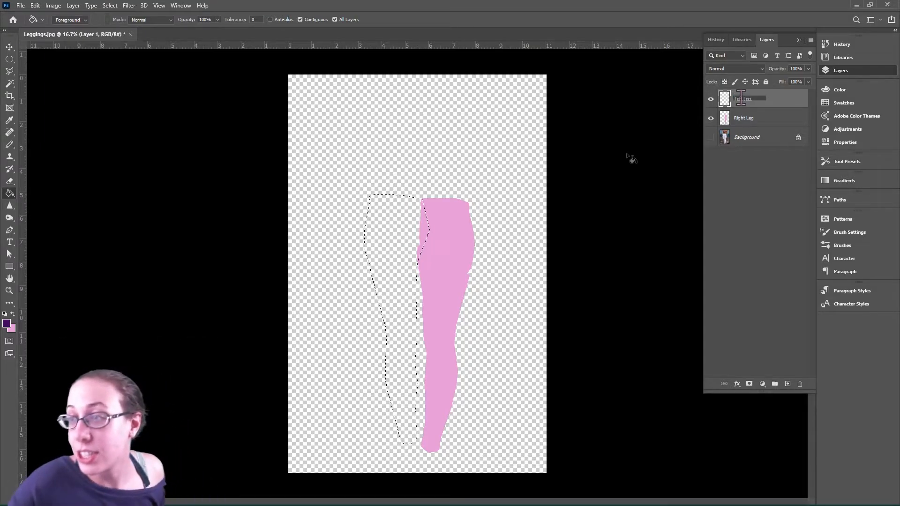
key("Return")
Fill the left leg selection with dark purple on the Left Leg layer, then deselect and show the background photo again
left_click(762, 143)
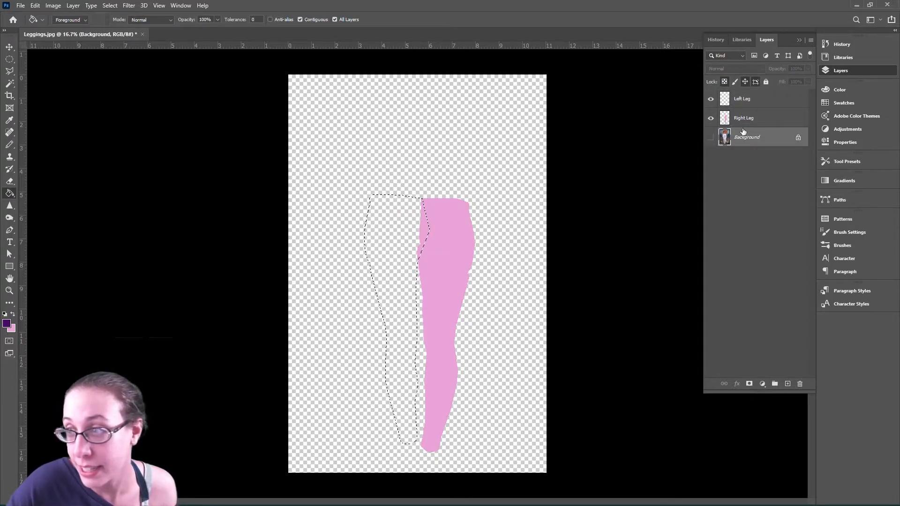
left_click(753, 103)
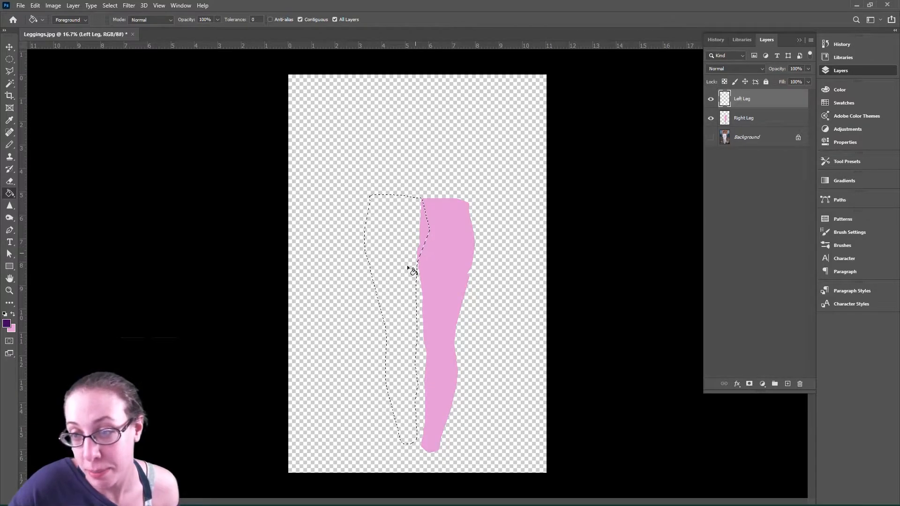
left_click(403, 241)
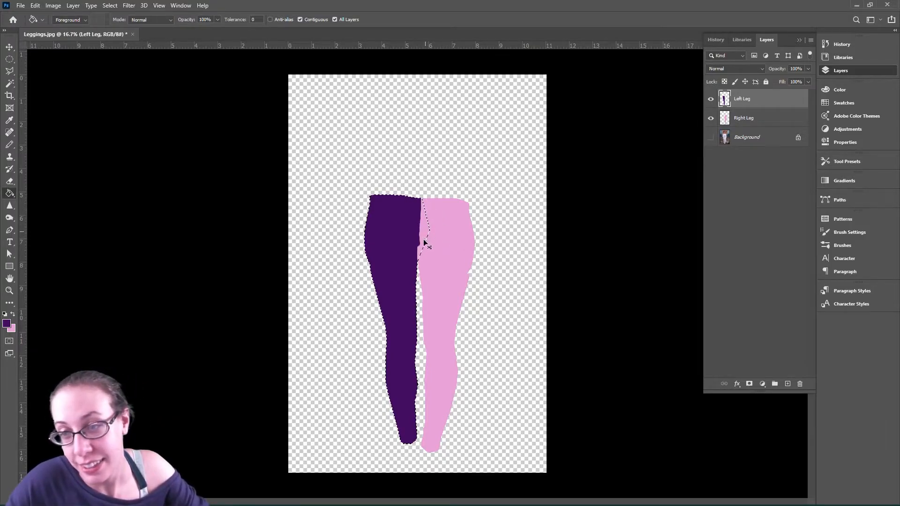
key("ctrl+d")
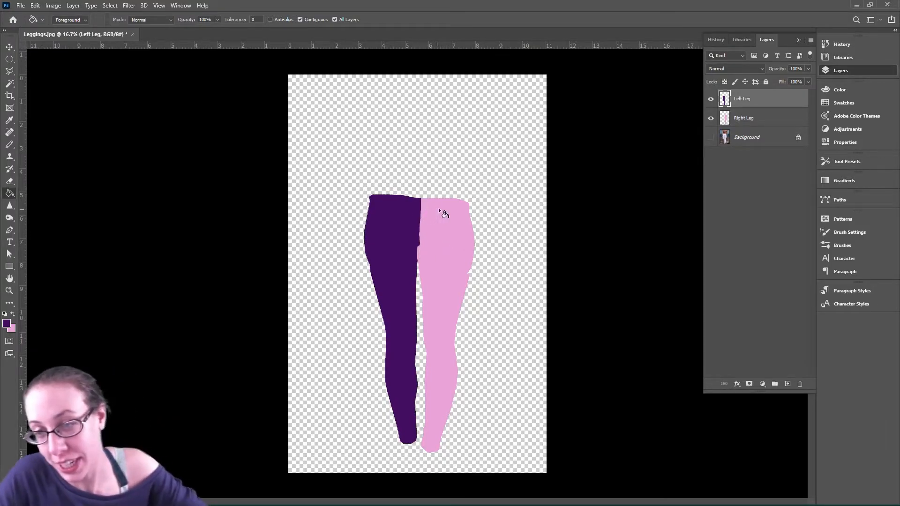
left_click(711, 137)
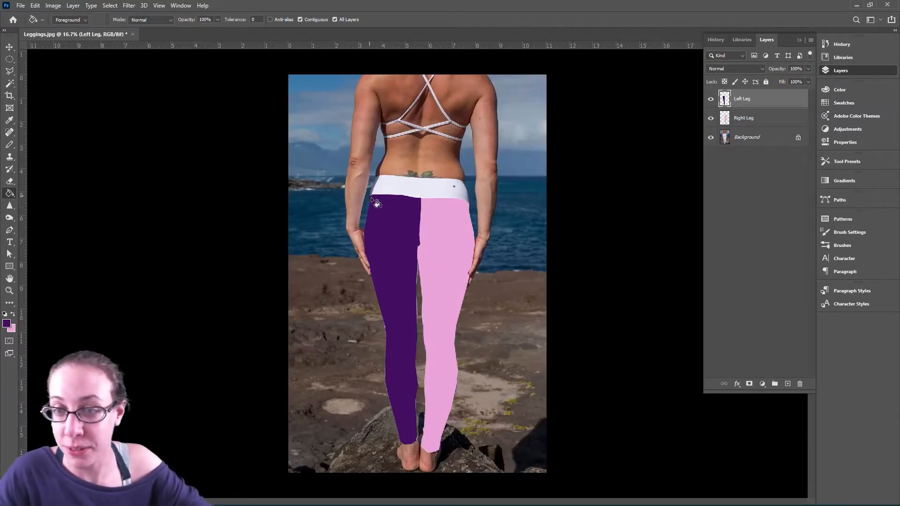
Select the white waistband with the Polygonal Lasso, overlapping the purple and pink leg fills below it
left_click(11, 72)
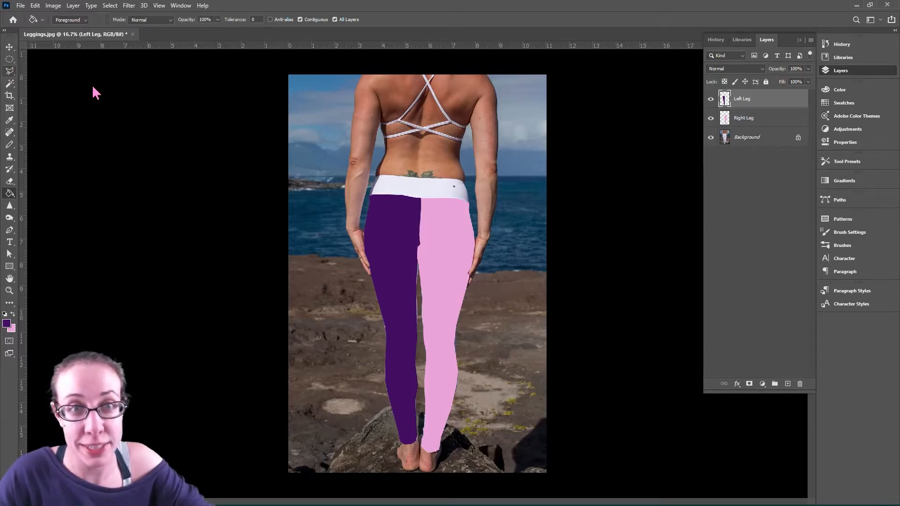
left_click(370, 196)
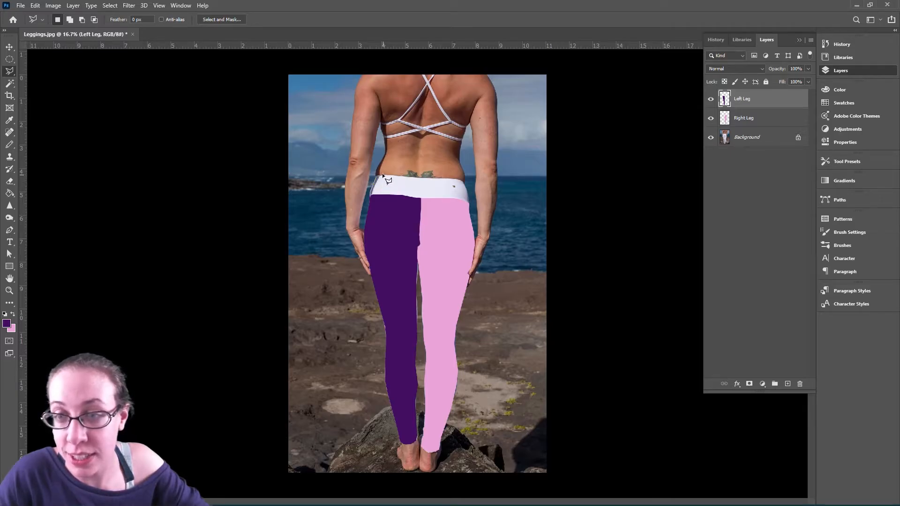
left_click(383, 175)
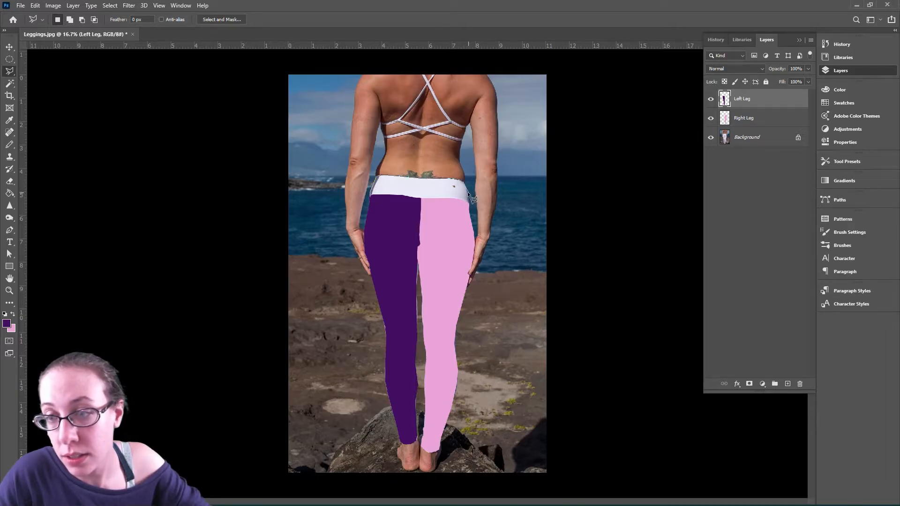
left_click(426, 230)
left_click(377, 227)
left_click(376, 202)
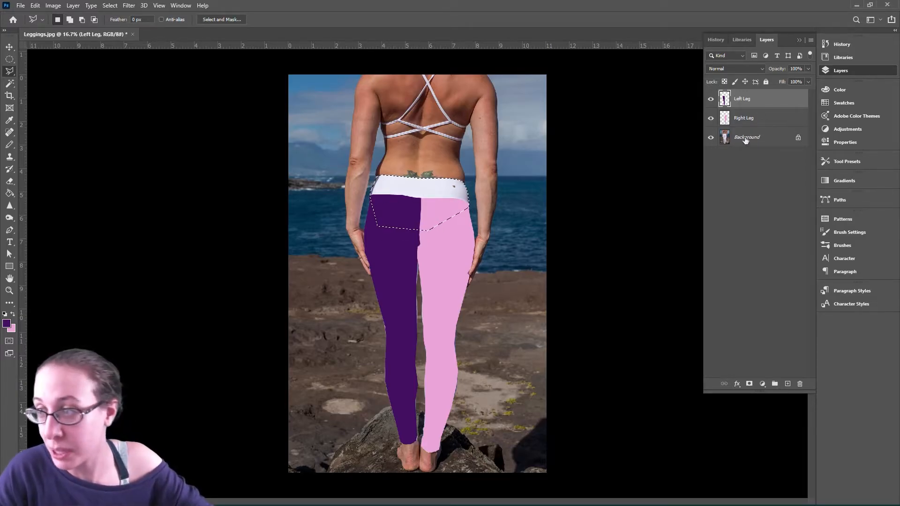
Hide the background photo, add a new layer above Left Leg, and set the Paint Bucket's foreground color to teal 08625f
left_click(710, 138)
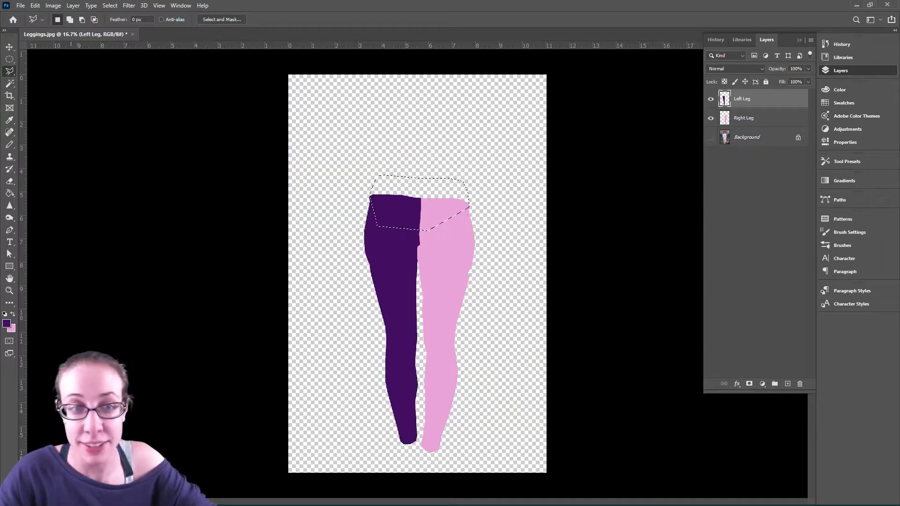
left_click(788, 384)
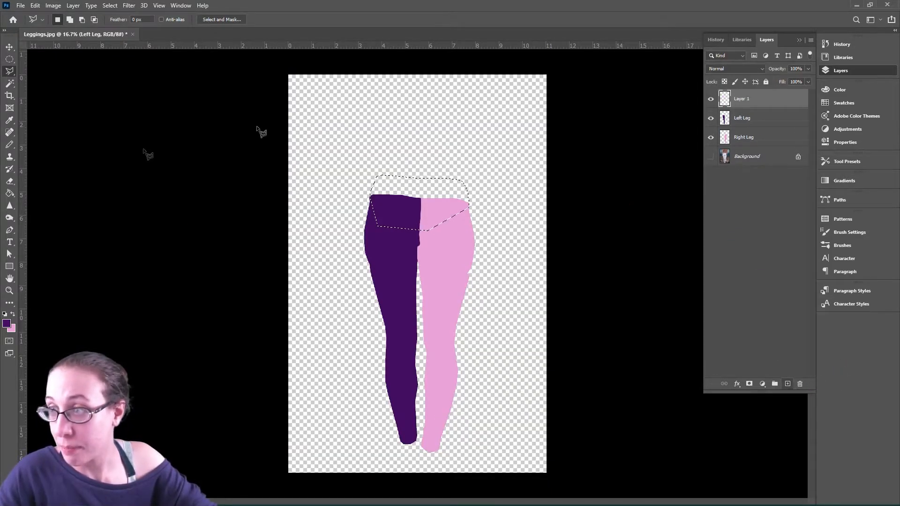
key("g")
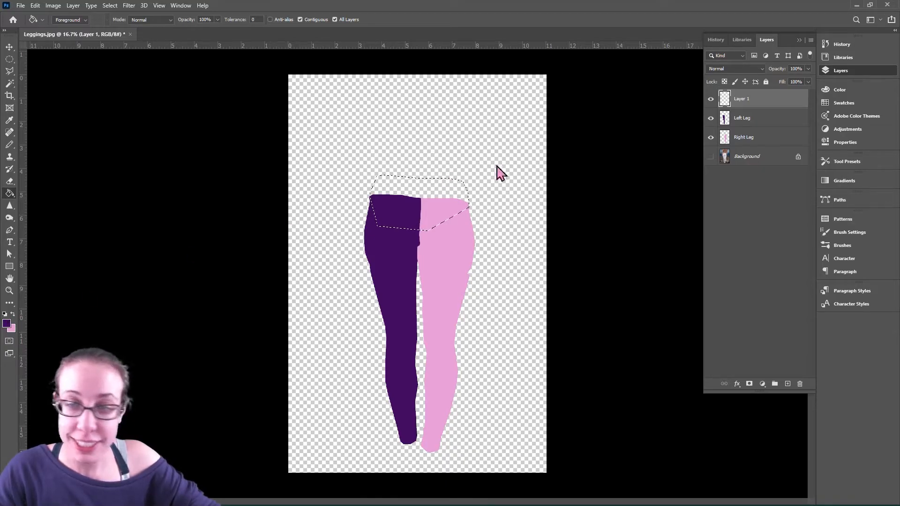
left_click(8, 322)
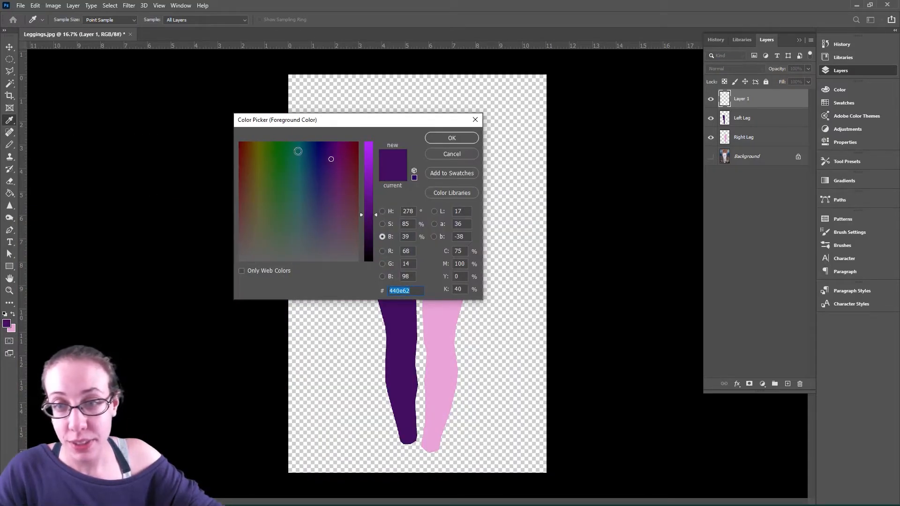
type("08625f")
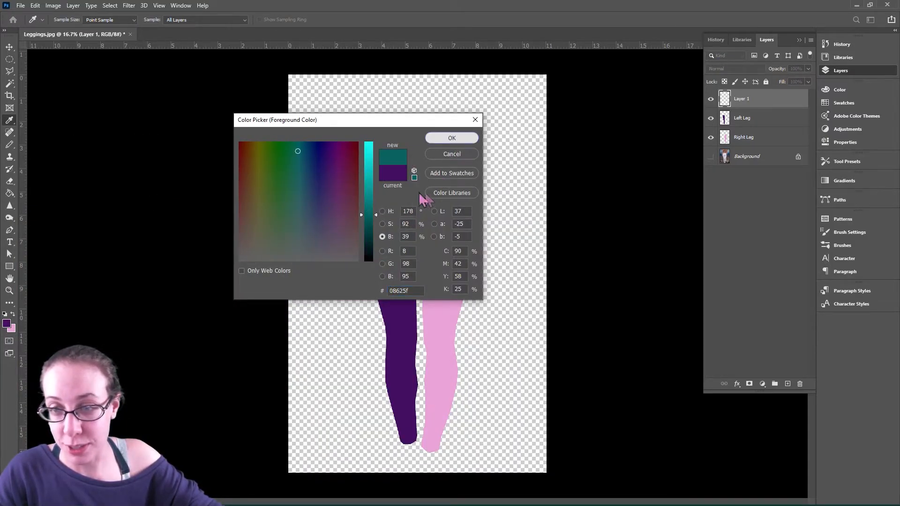
left_click(448, 141)
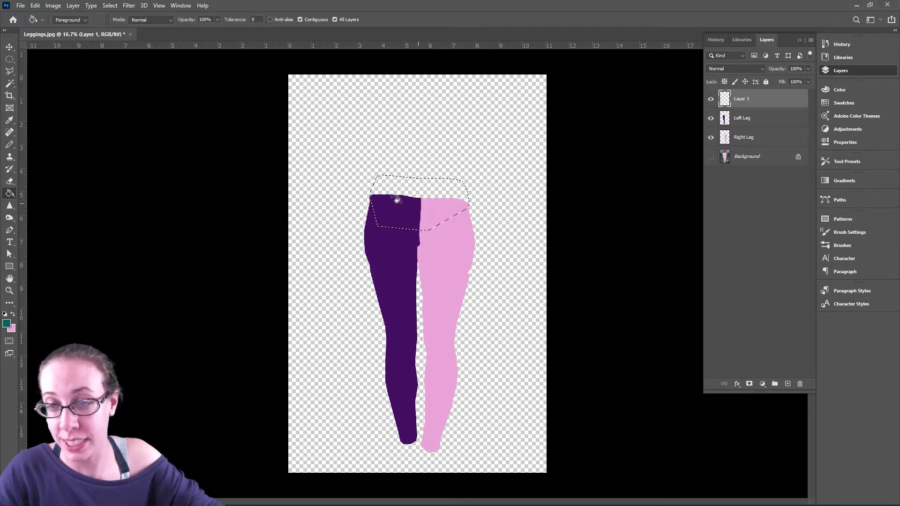
Fill the waistband area with teal on the new layer, then deselect and show the background photo again
left_click(420, 192)
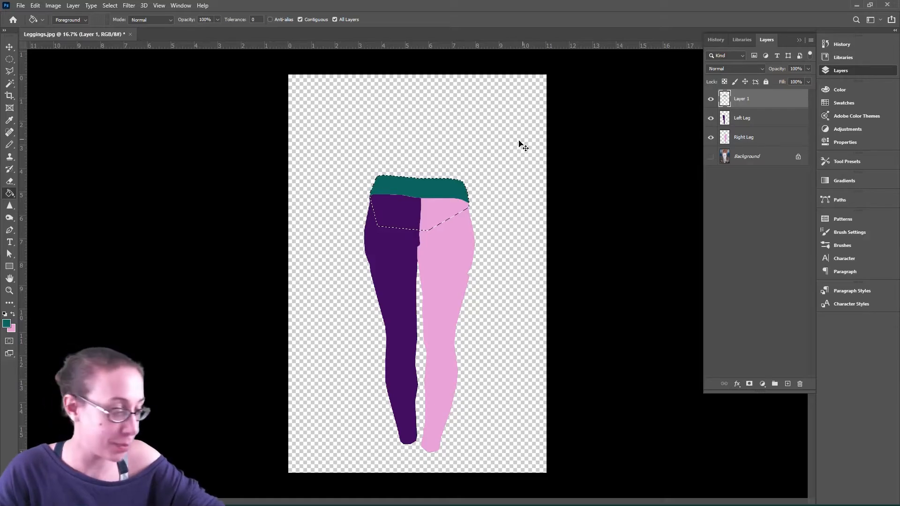
key("ctrl+d")
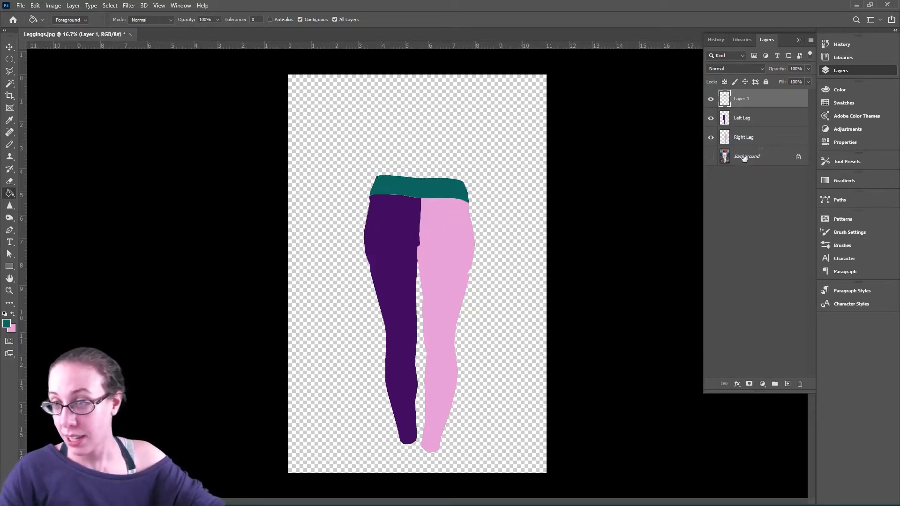
left_click(710, 157)
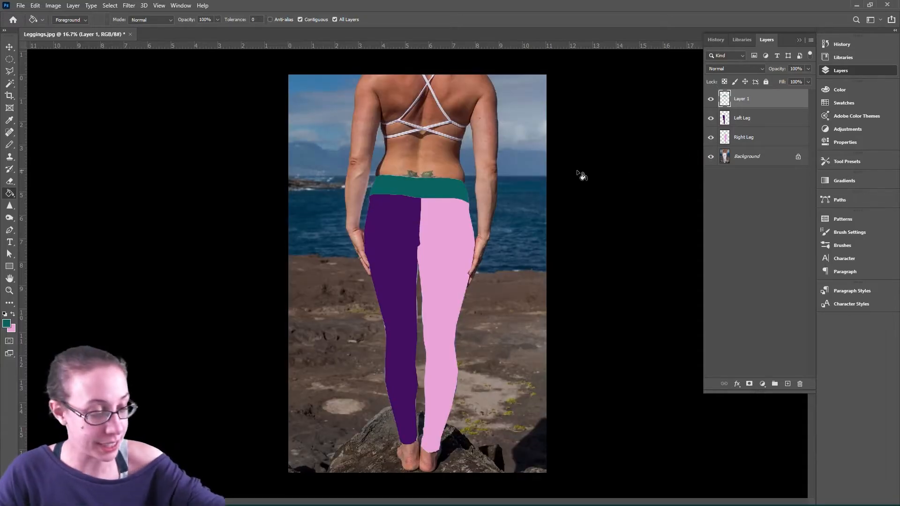
Examine the edges where the teal waistband, purple leg and pink leg fills meet each other and the photo
key("ctrl+plus")
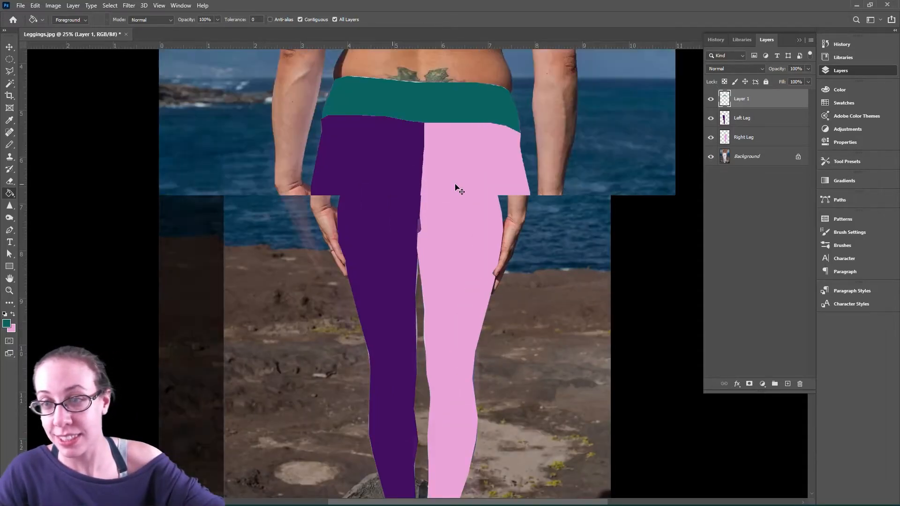
key("ctrl+plus")
scroll(455, 185, "up", 1)
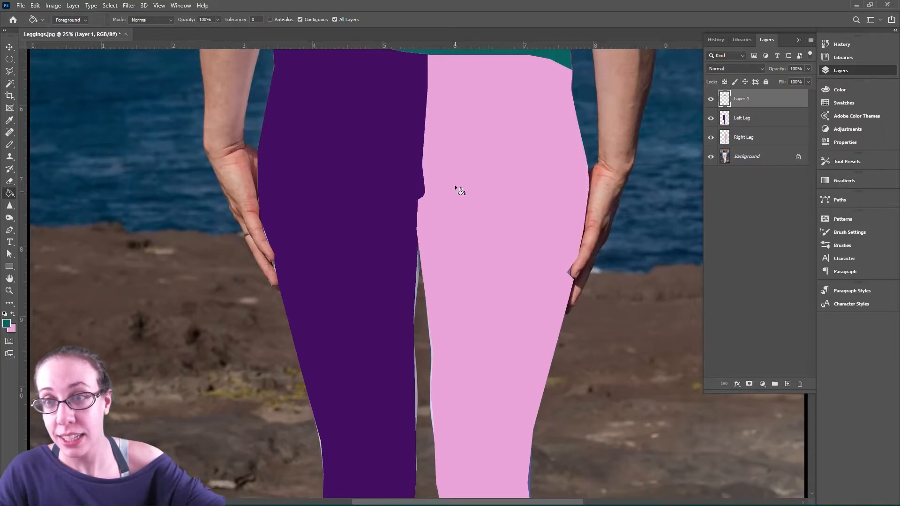
scroll(382, 105, "up", 3)
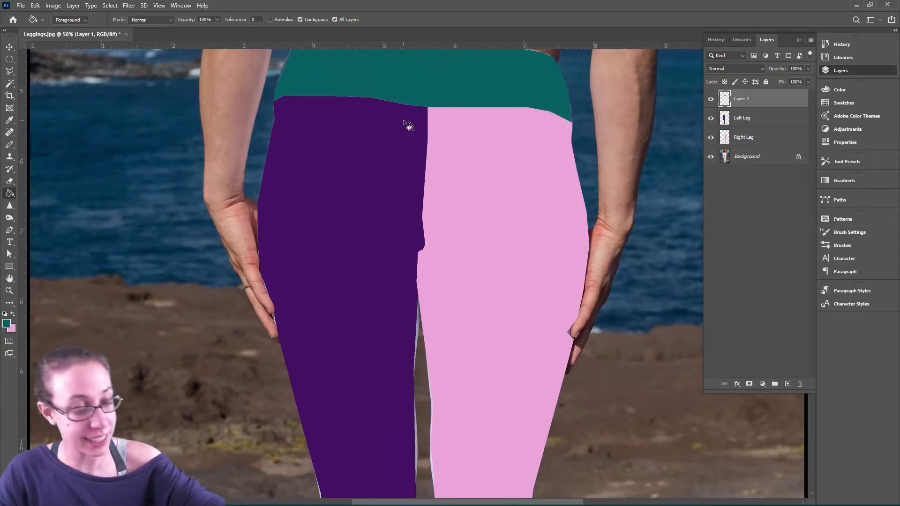
key("ctrl+minus")
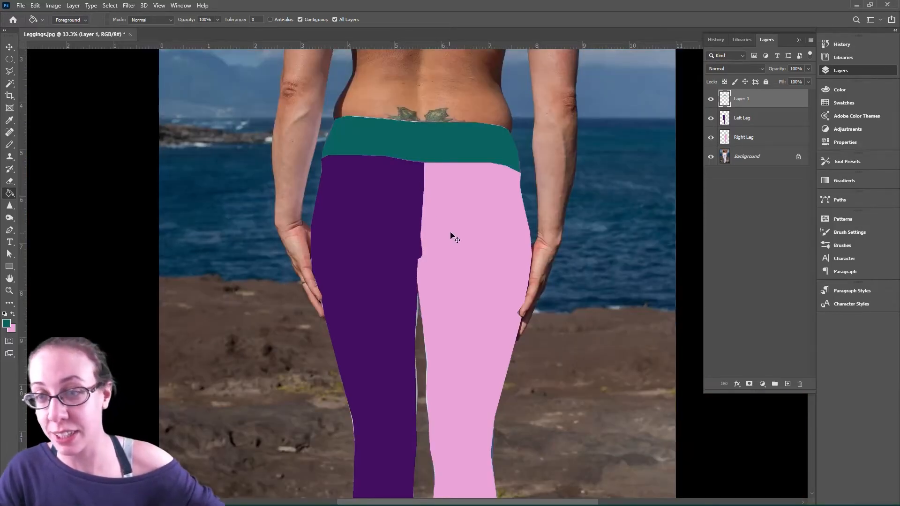
key("ctrl+minus")
key("ctrl+minus")
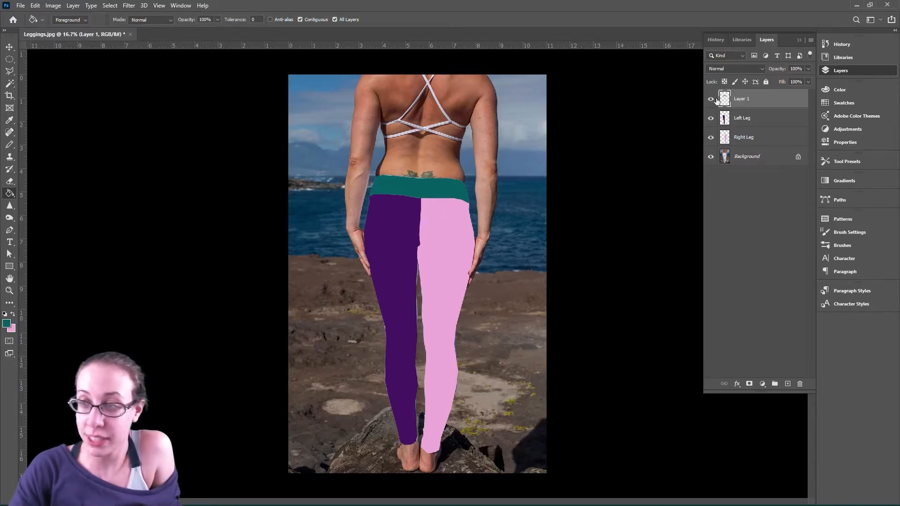
Select the purple shape on the Left Leg layer with the Magic Wand and hide the waistband and both leg color layers
left_click(10, 85)
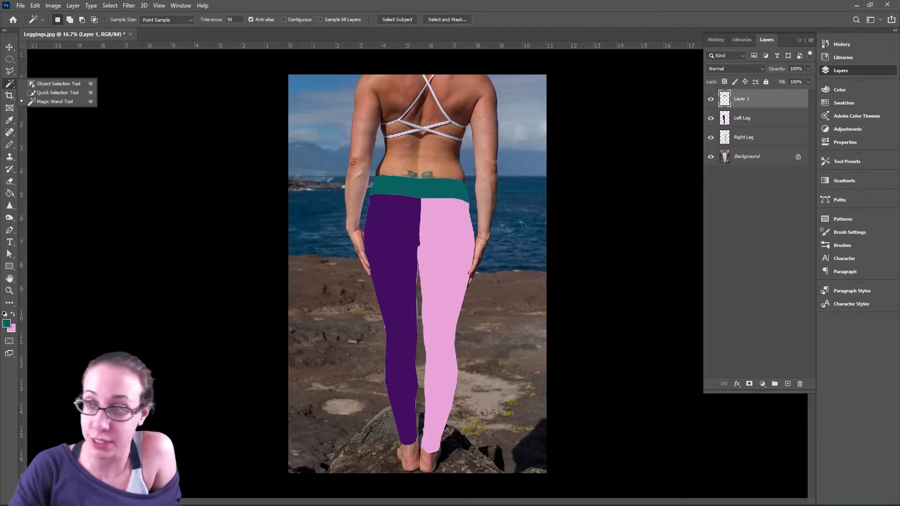
left_click(763, 125)
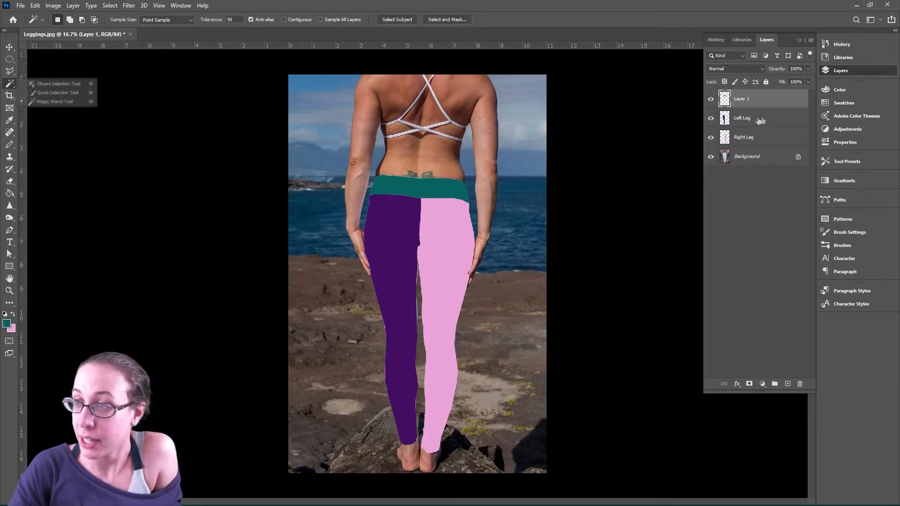
left_click(398, 260)
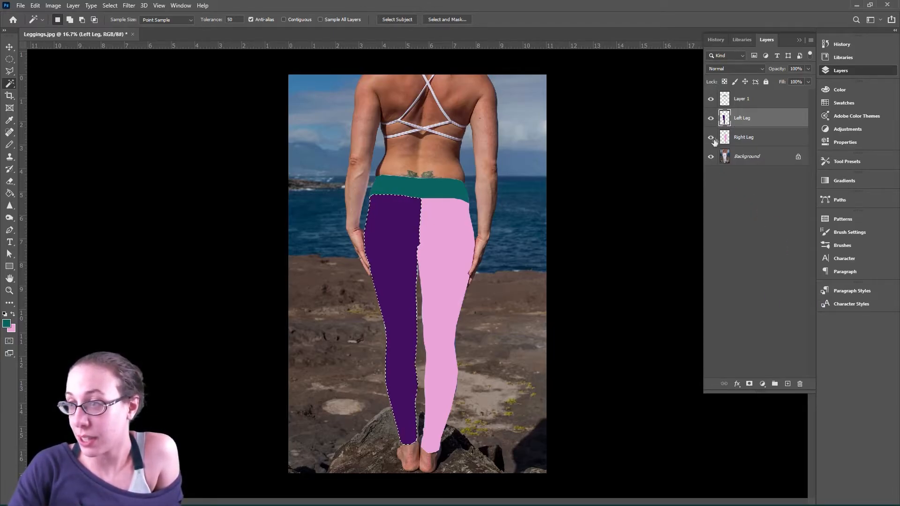
left_click_drag(711, 137, 711, 117)
left_click(711, 100)
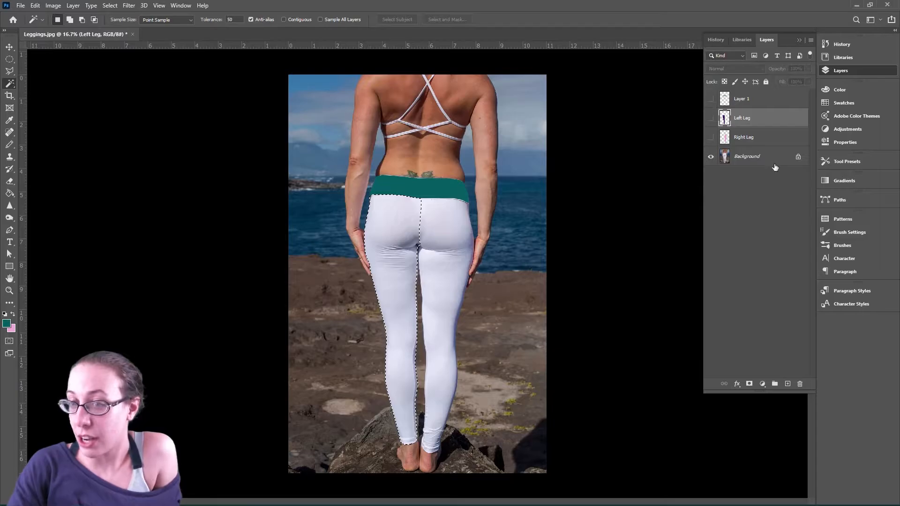
Convert the locked Background photo into a regular layer with the name Layer 0
left_click(772, 159)
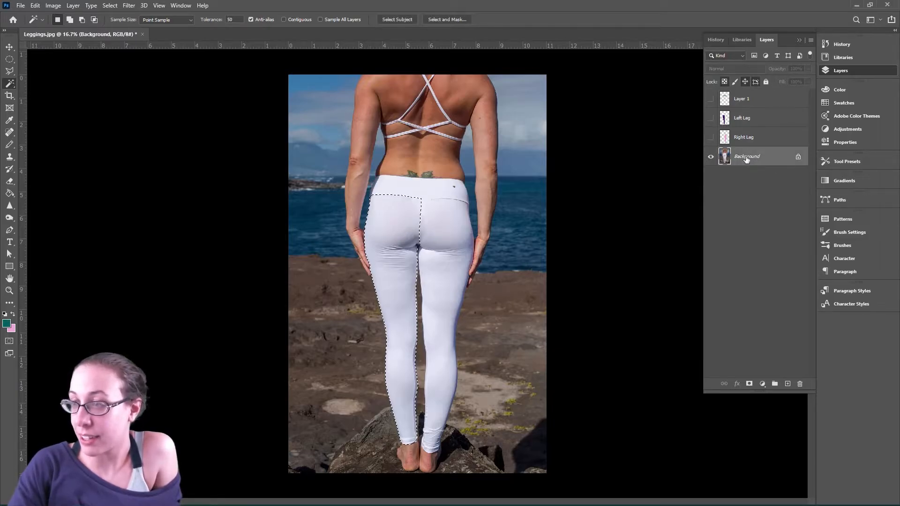
double_click(777, 156)
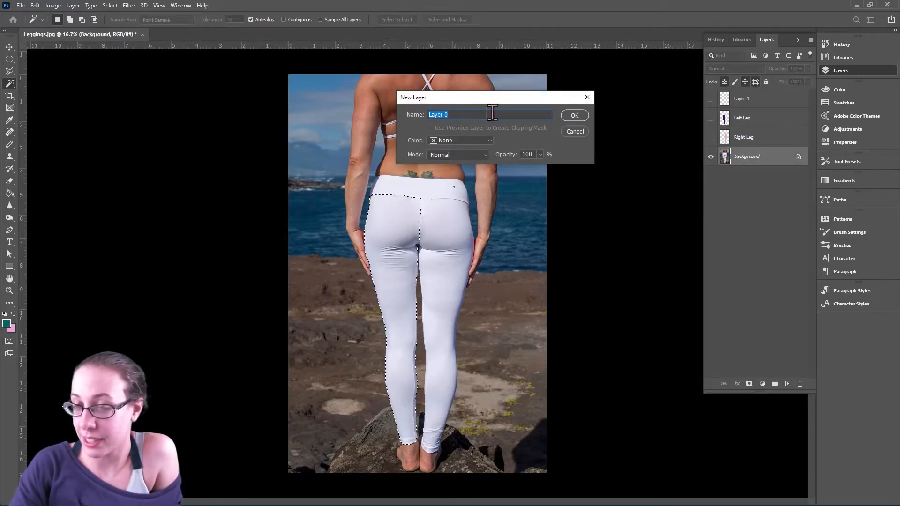
left_click(582, 116)
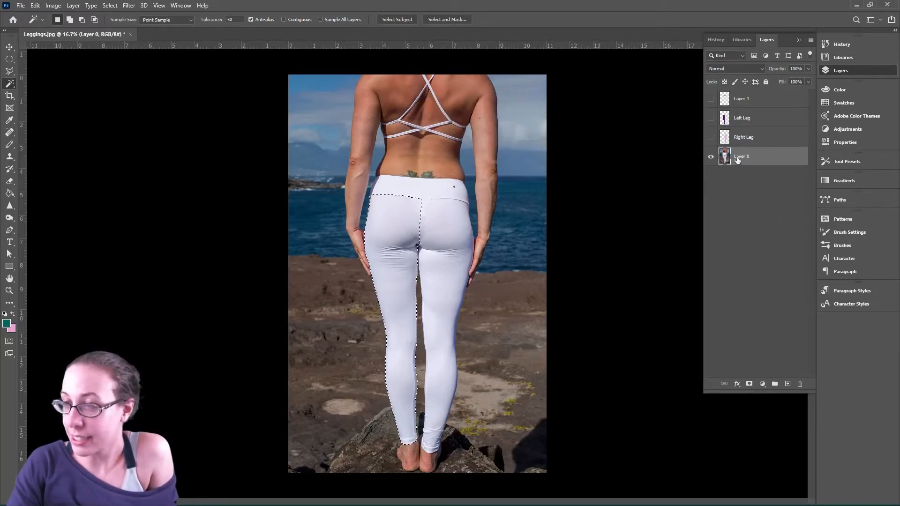
Add a layer mask to the photo layer from the leg selection and switch between its image and mask for editing
left_click(750, 384)
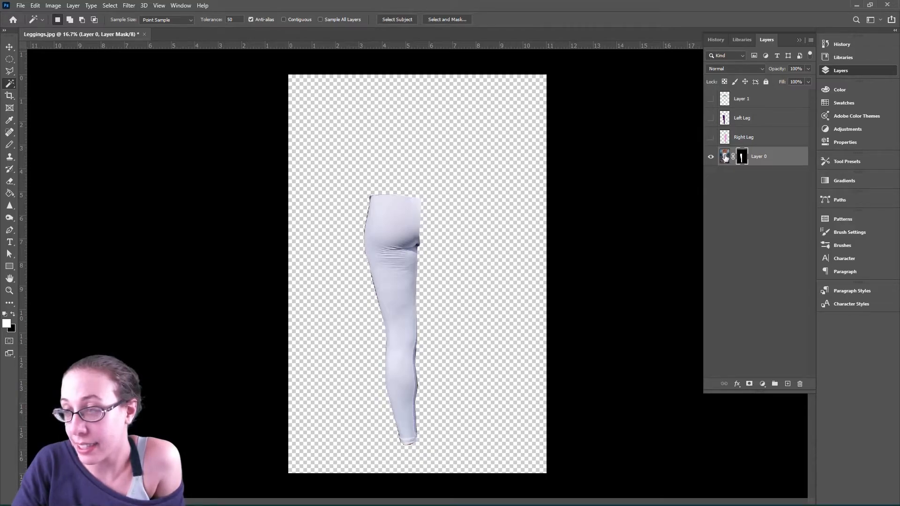
left_click(725, 157)
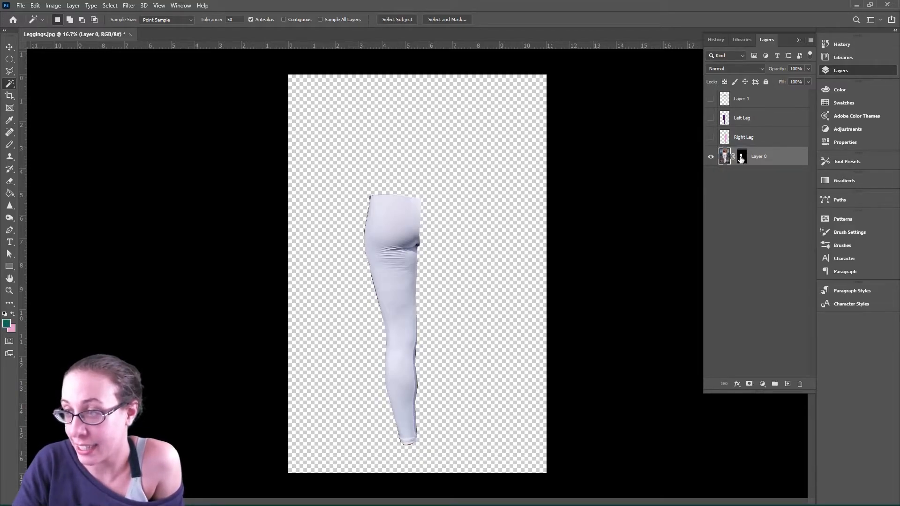
left_click(741, 158)
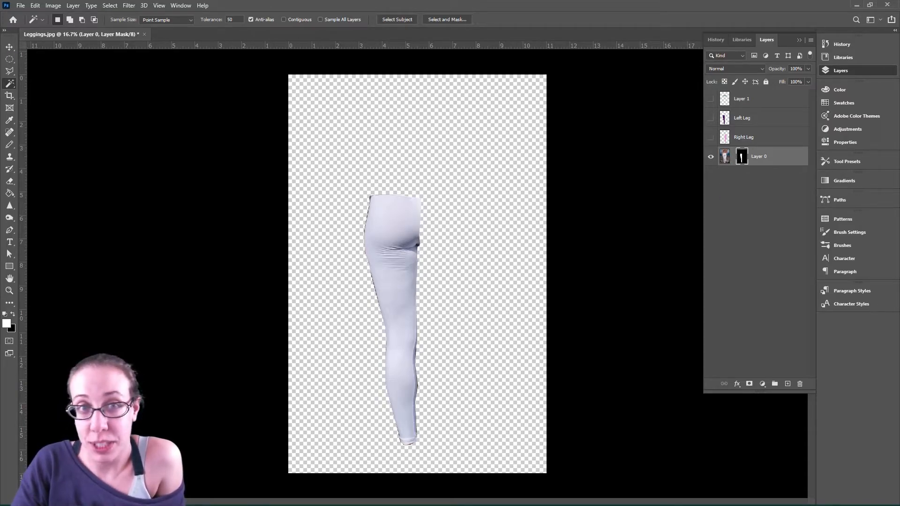
Try moving the unlinked layer mask and the photo independently of each other with the Move tool
key("v")
left_click_drag(394, 278, 457, 262)
left_click(725, 158)
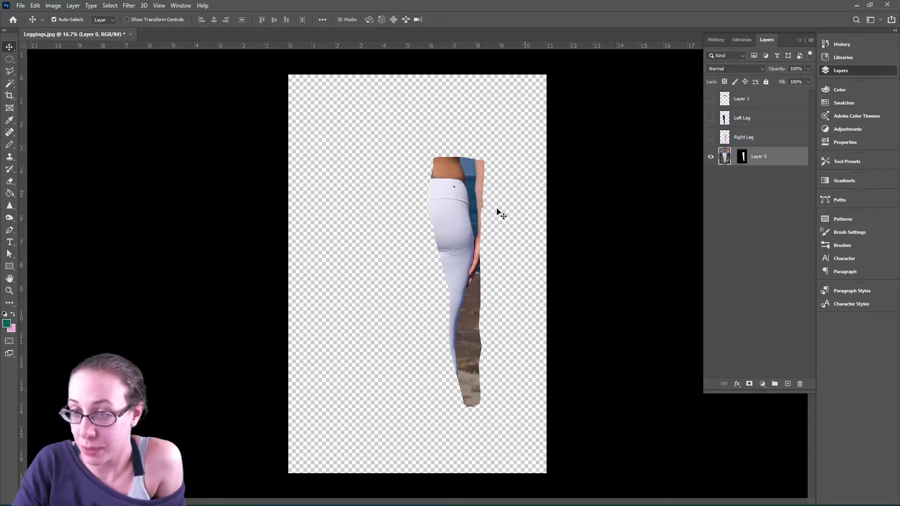
left_click_drag(486, 202, 519, 197)
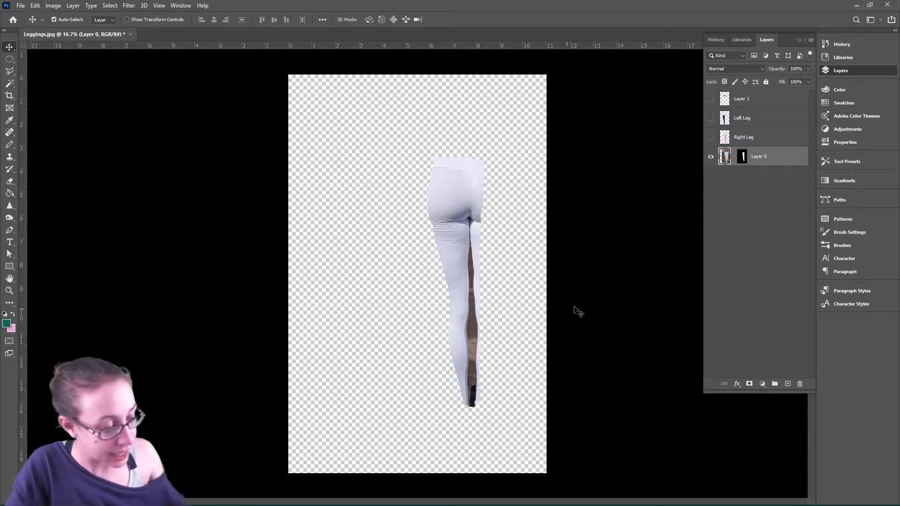
Undo the photo and mask moves and the layer mask, and clear the leg selection
key("ctrl+z")
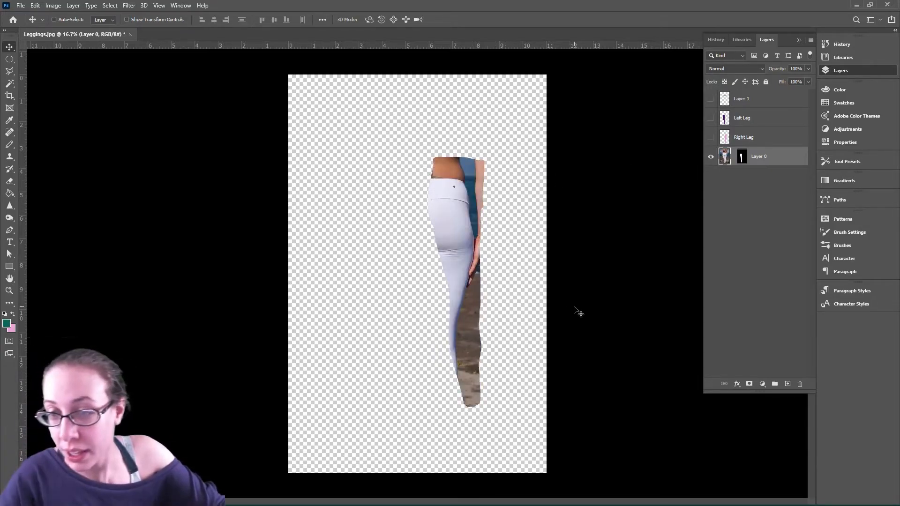
key("ctrl+z")
key("ctrl+z")
key("ctrl+z")
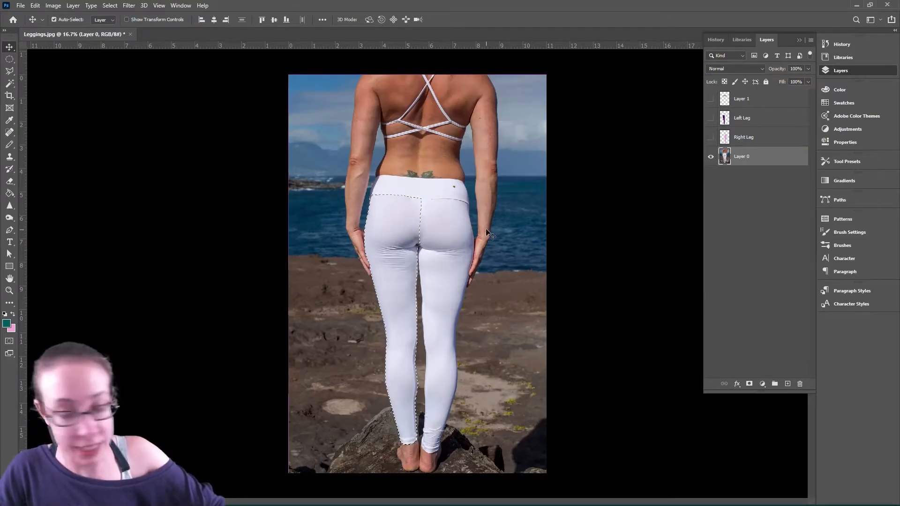
key("ctrl+z")
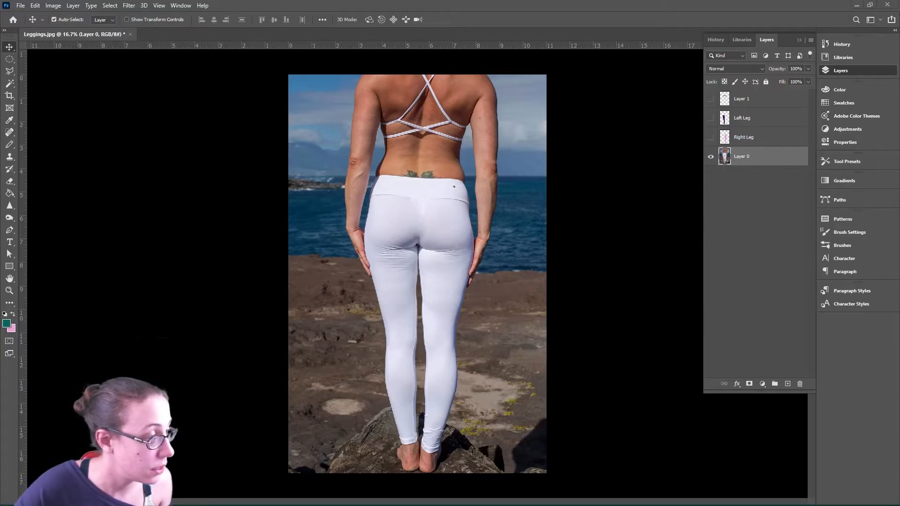
Try placing the Engineered project example-02 image over the leggings photo and shifting it sideways
left_click_drag(30, 325, 373, 239)
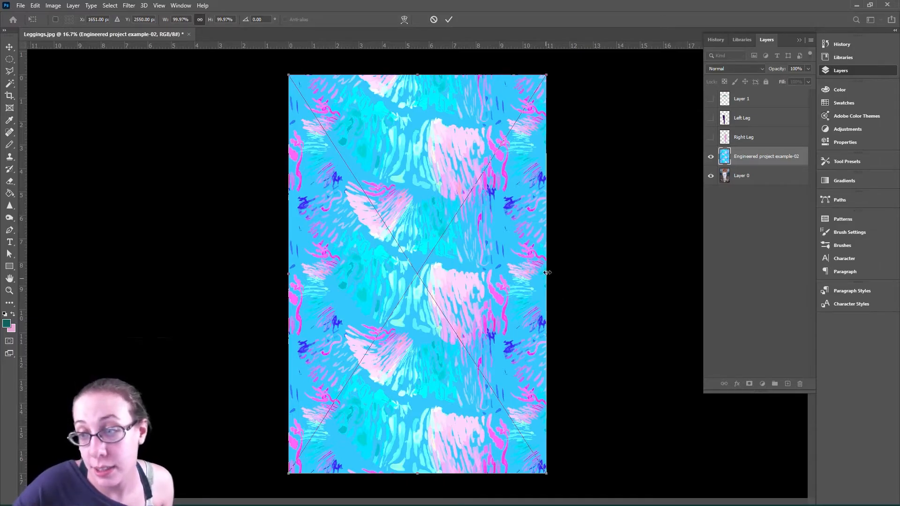
left_click_drag(476, 309, 389, 308)
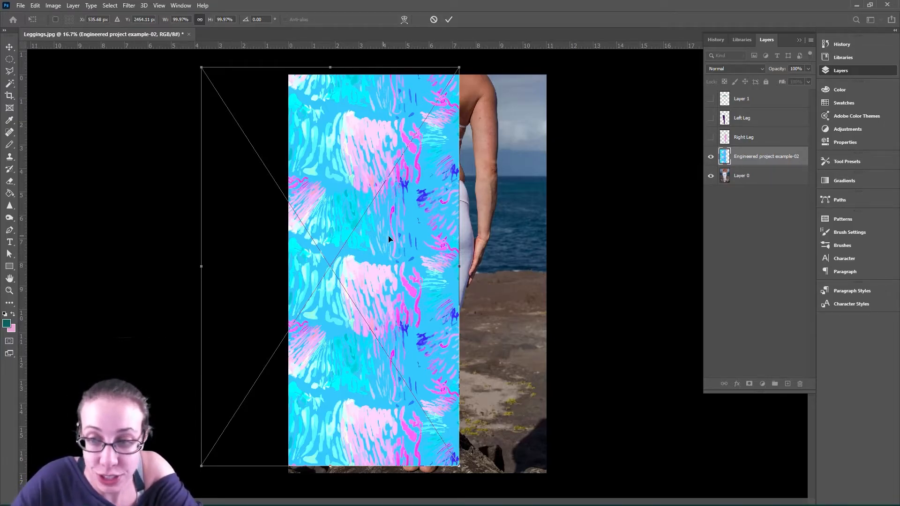
key("Escape")
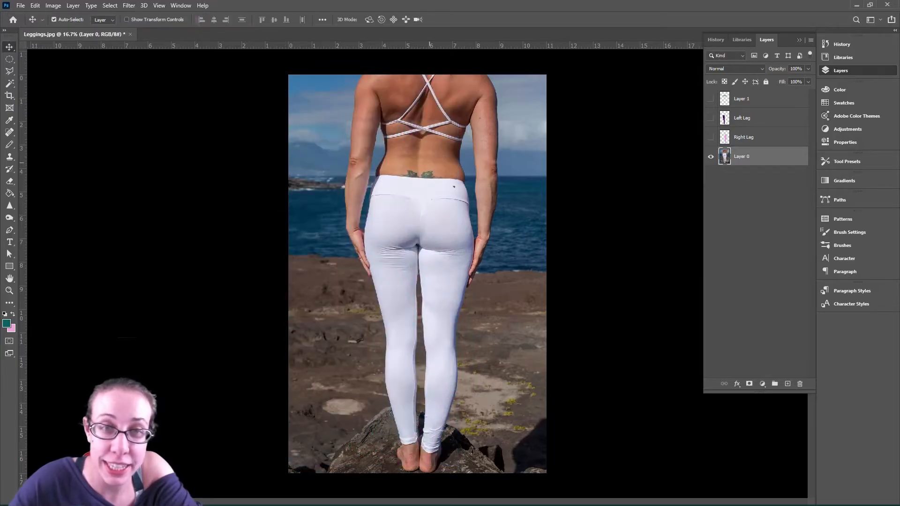
Bring Engineered project example.ai from the MassArt folder into the leggings photo document
left_click(20, 6)
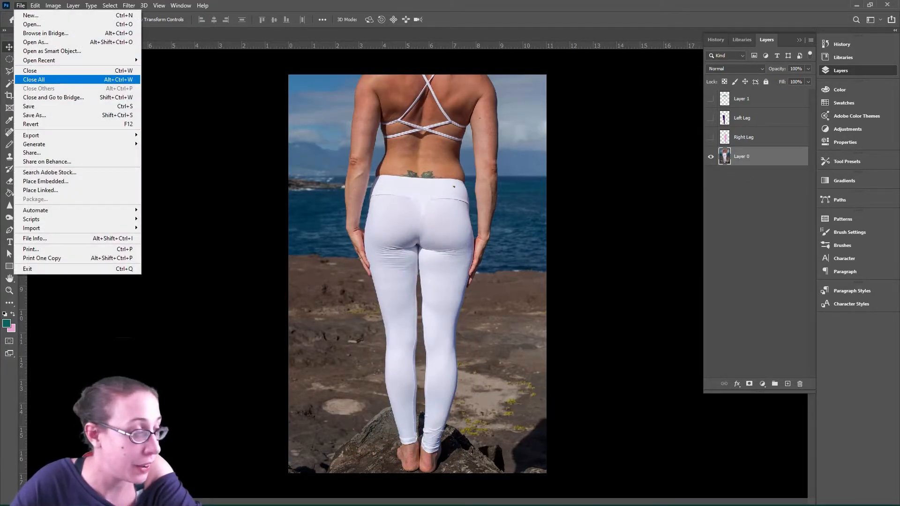
left_click_drag(374, 505, 376, 398)
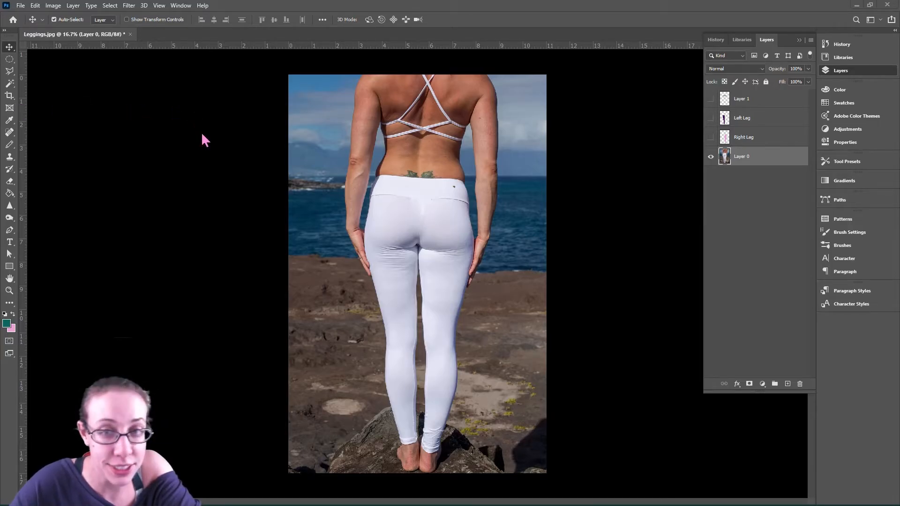
left_click_drag(1, 10, 814, 80)
mouse_move(752, 328)
left_mouse_down()
mouse_move(476, 291)
mouse_move(750, 335)
mouse_move(738, 334)
left_mouse_up()
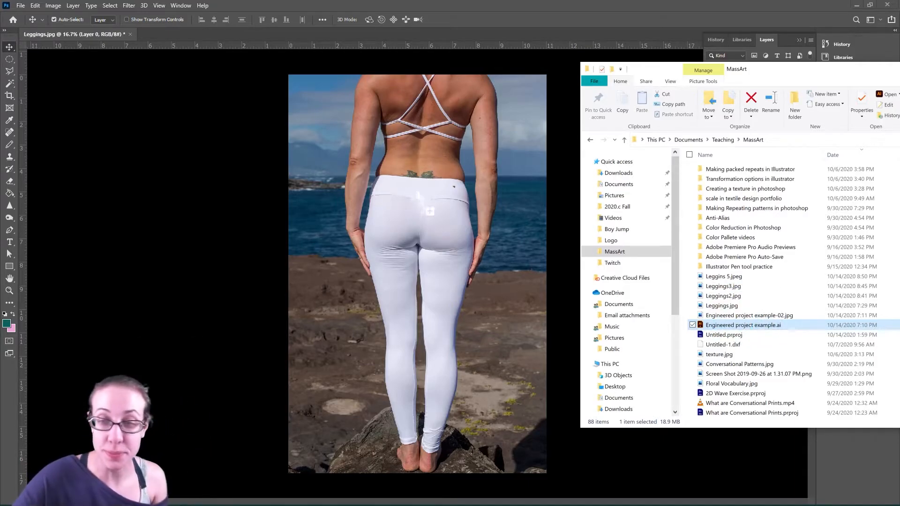
left_click(417, 193)
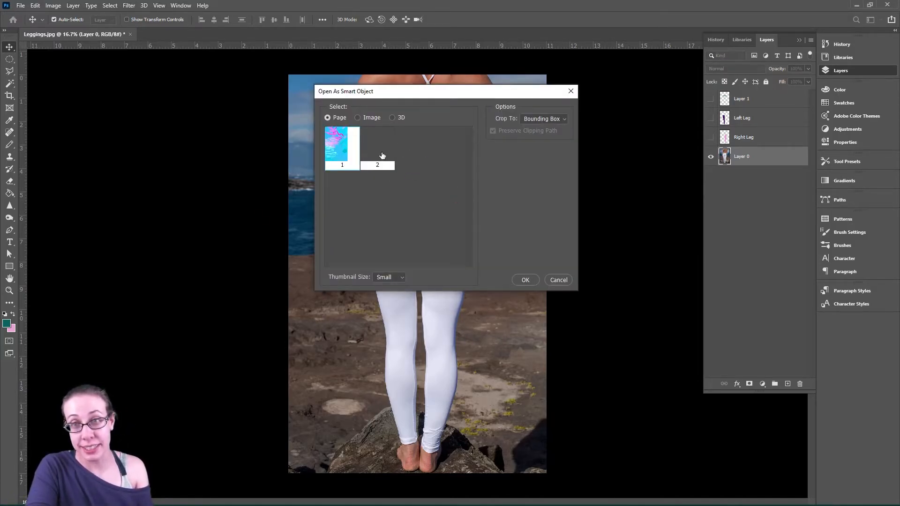
Try placing page 2 of the Illustrator file as a smart object over the photo, and cancel the placement
left_click(382, 152)
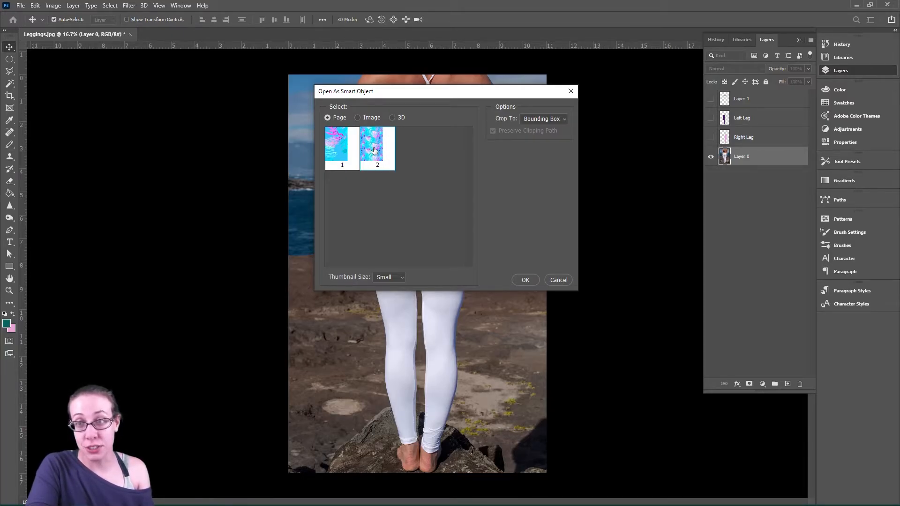
left_click_drag(414, 94, 162, 122)
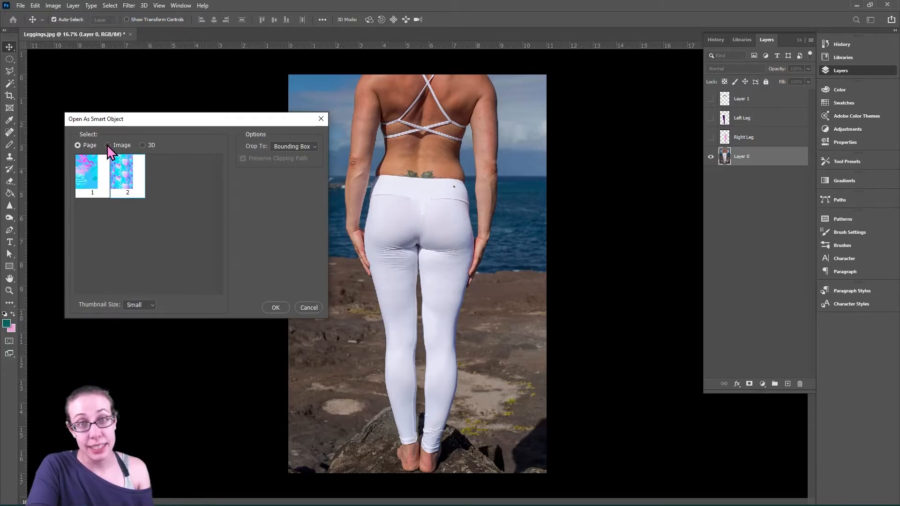
double_click(132, 176)
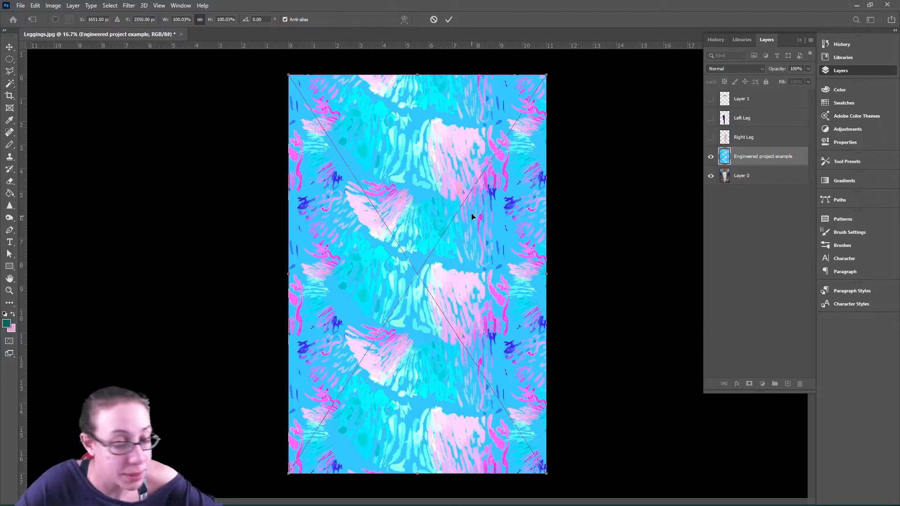
key("Escape")
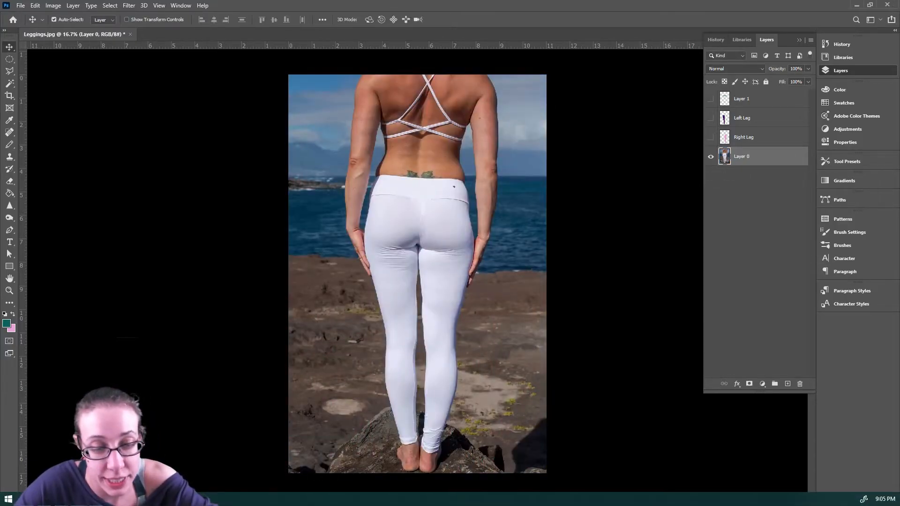
Bring Engineered project example.ai into the leggings document again and choose page 2 to open as a smart object
left_click(141, 499)
left_click_drag(698, 327, 415, 250)
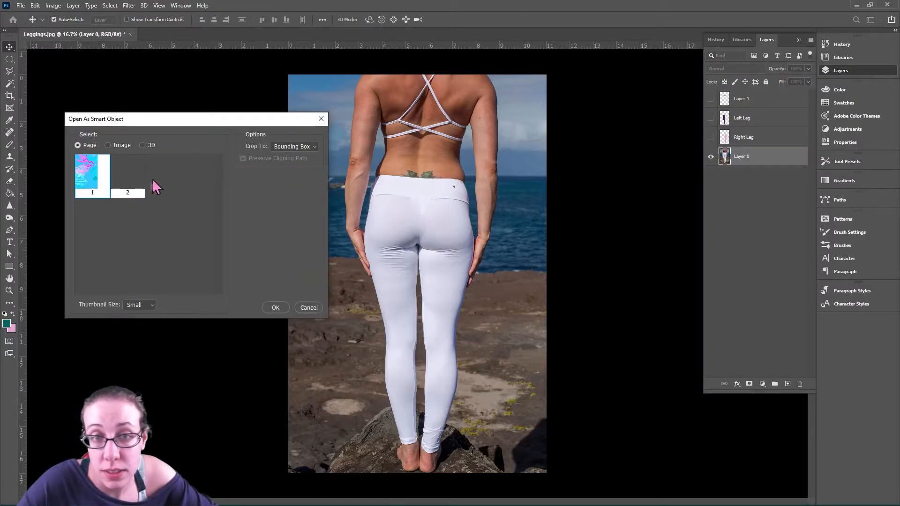
left_click(141, 164)
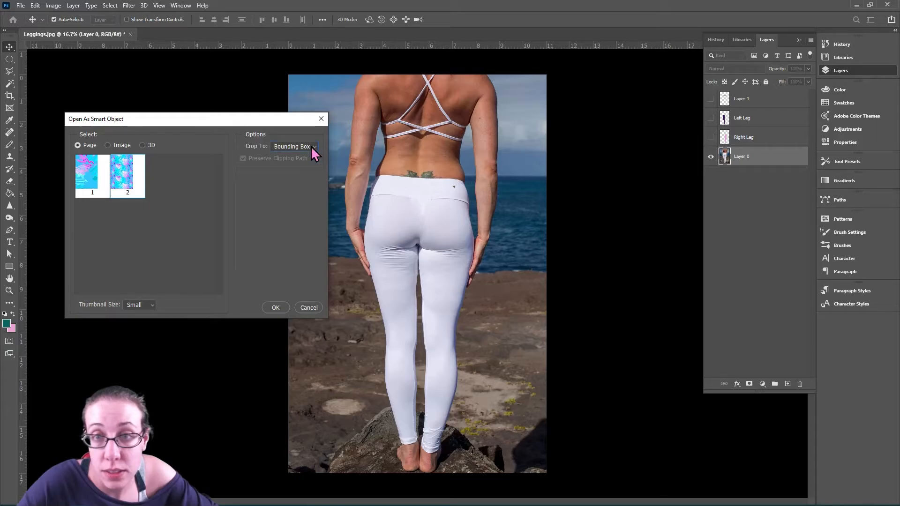
Try the Media Box, Crop Box, Bleed Box, Art Box and Trim Box crop options for the page, and check the Image mode
left_click(313, 147)
left_click(301, 170)
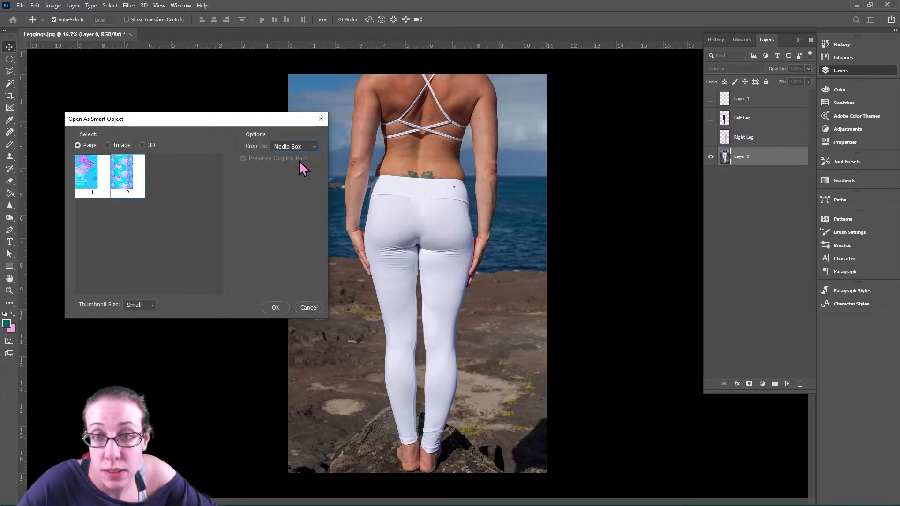
left_click(310, 146)
left_click(295, 172)
left_click(300, 149)
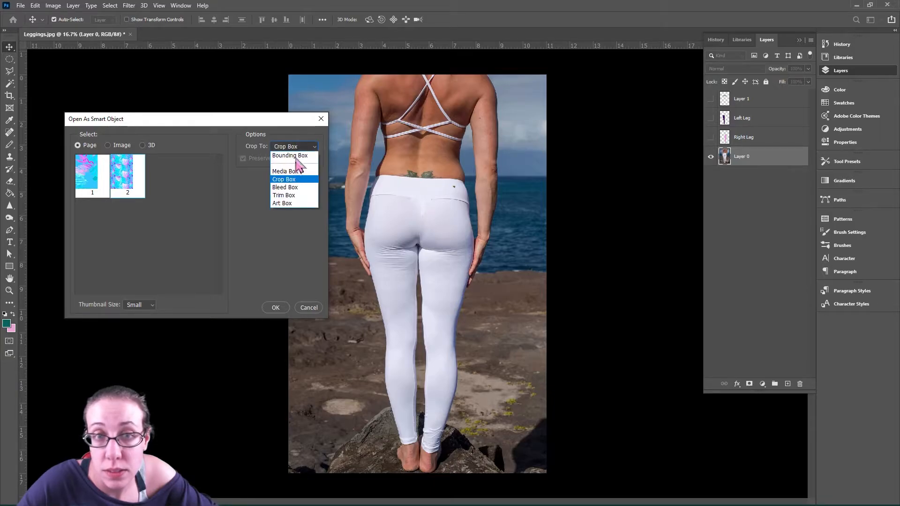
left_click(295, 186)
left_click(114, 147)
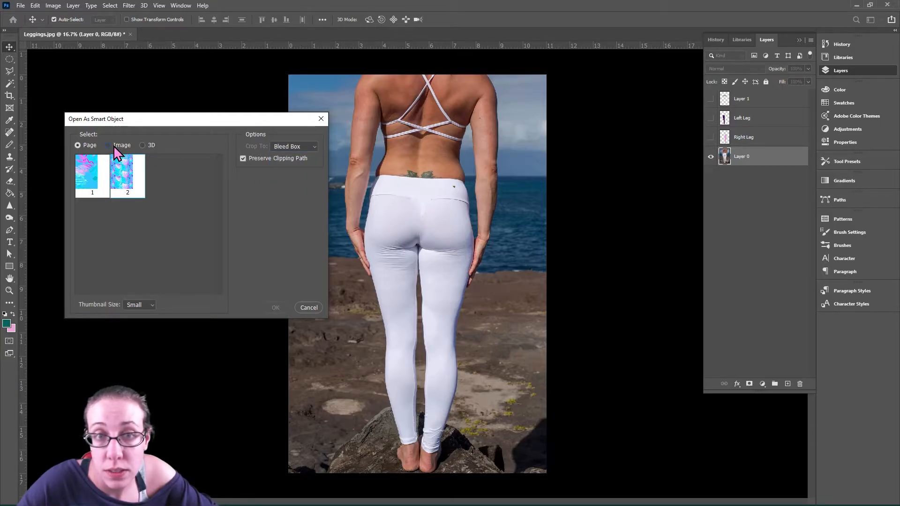
left_click(86, 145)
left_click(293, 147)
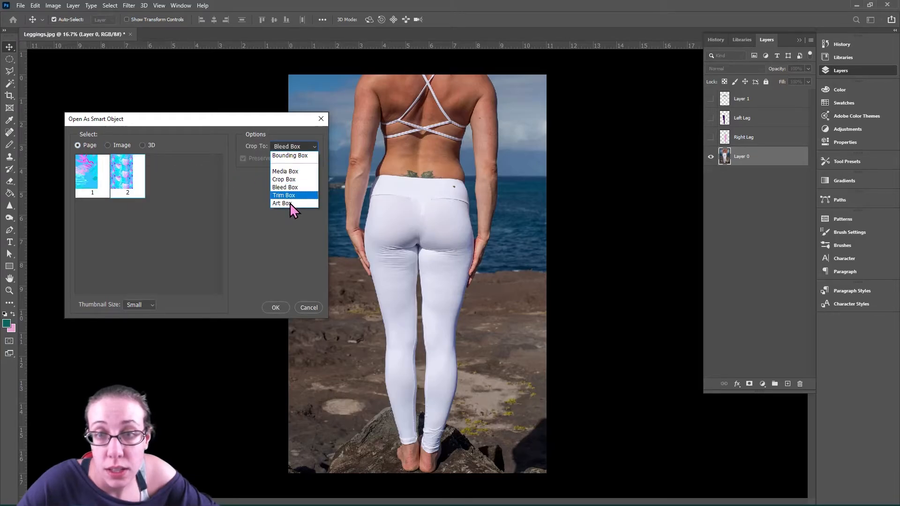
left_click(282, 203)
left_click(288, 149)
left_click(283, 195)
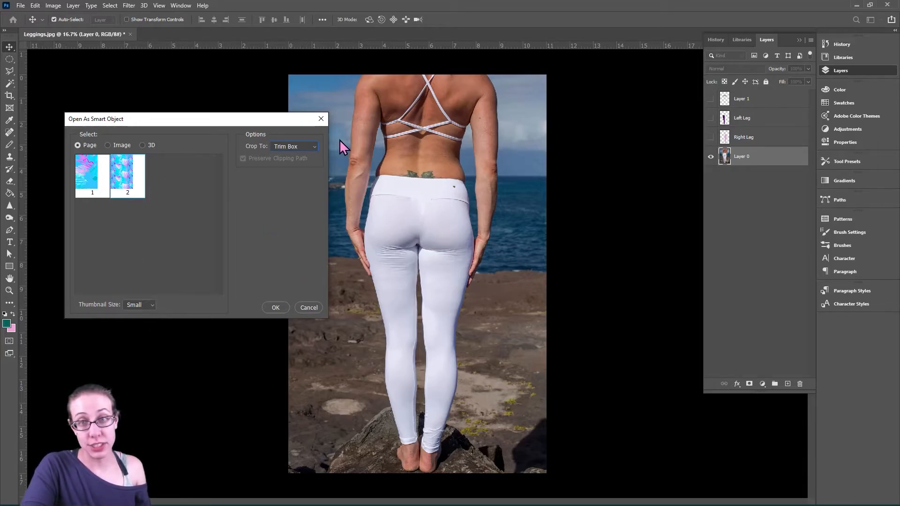
Crop page 2 to its Bounding Box and place it as a smart object over the photo
left_click(302, 145)
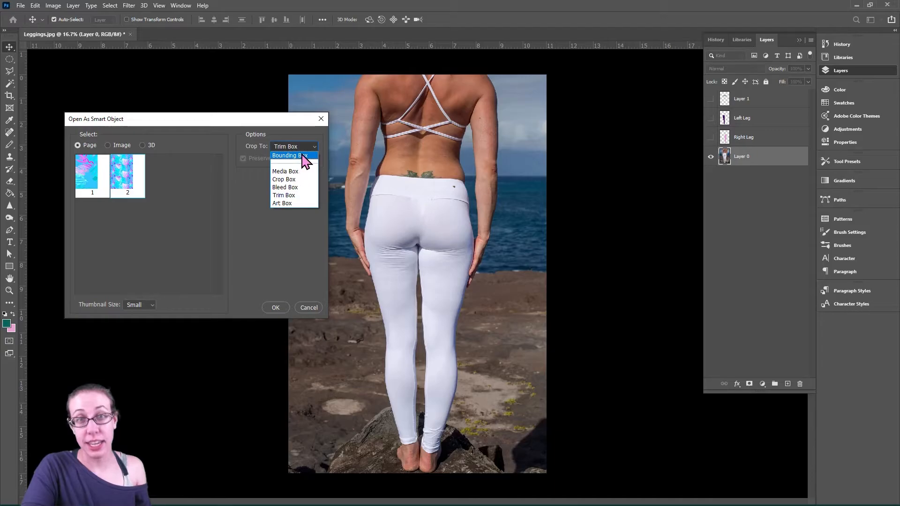
left_click(300, 155)
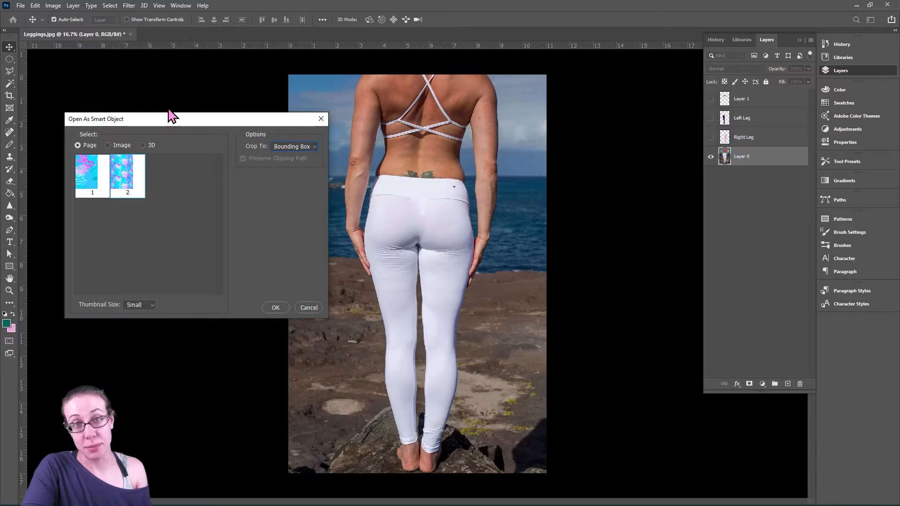
left_click_drag(151, 117, 126, 113)
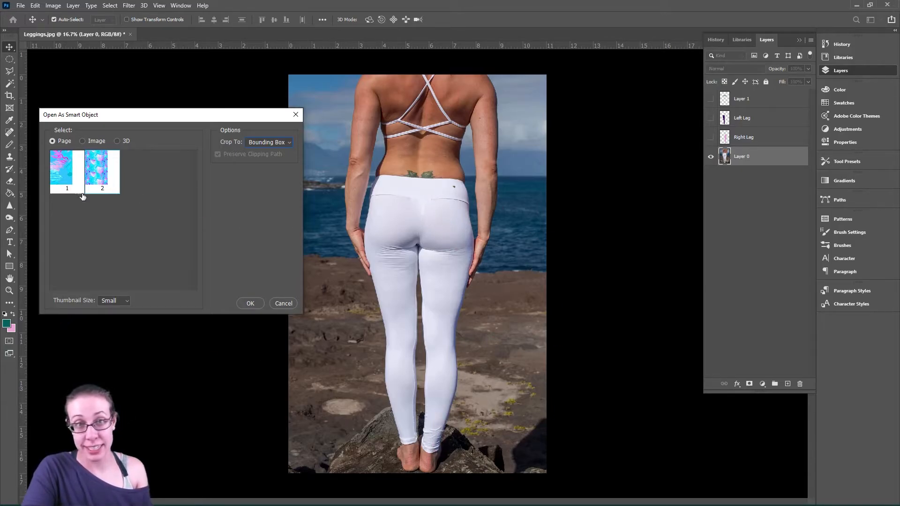
key("Return")
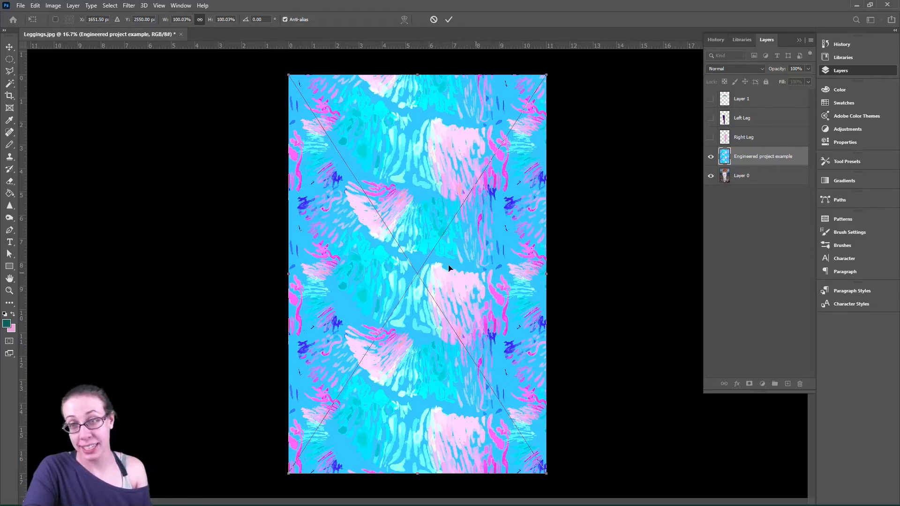
Scale the placed pattern artwork proportionally to about 166.72% from its left edge and commit the placement
left_click_drag(547, 276, 519, 291)
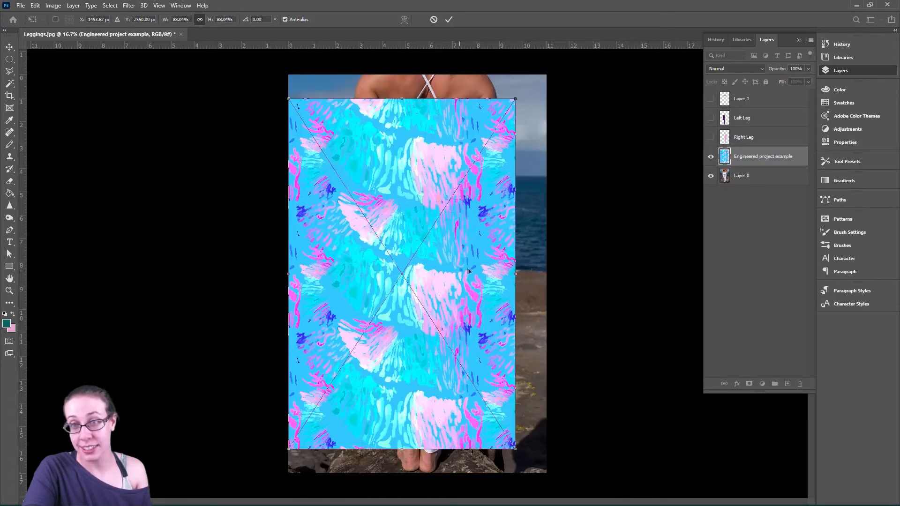
left_click_drag(517, 273, 719, 274)
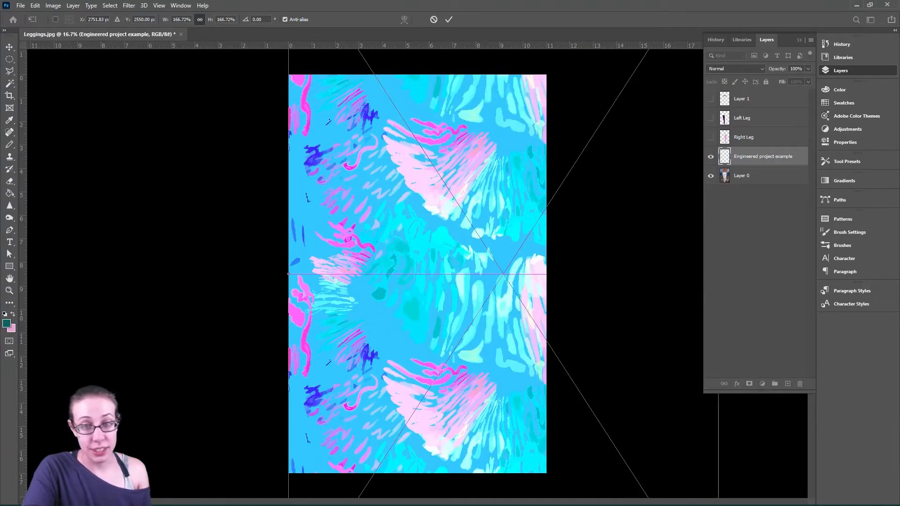
key("Return")
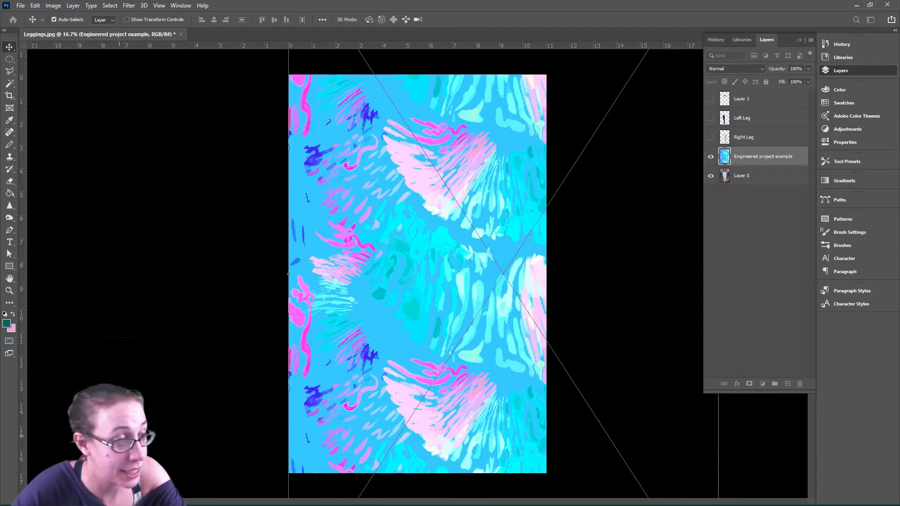
key("Return")
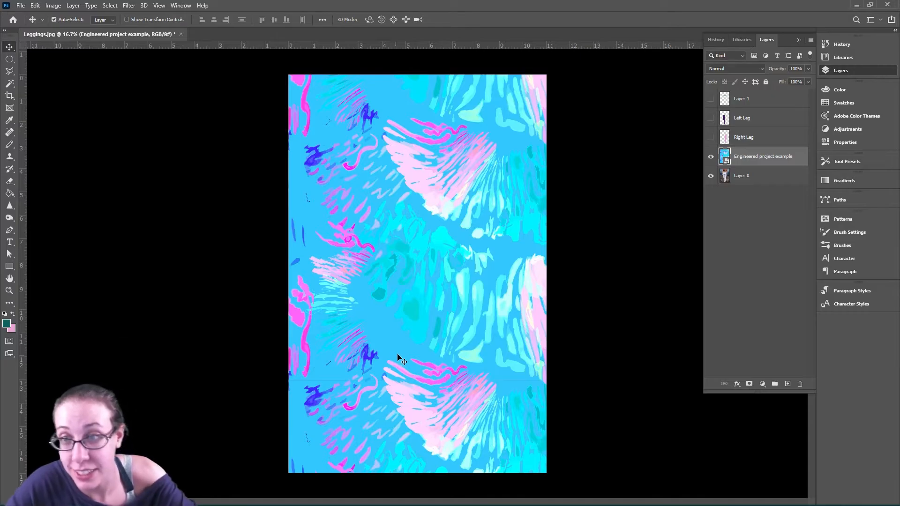
Examine the enlarged pattern artwork up close for edge sharpness and rendering quality
key("ctrl+plus")
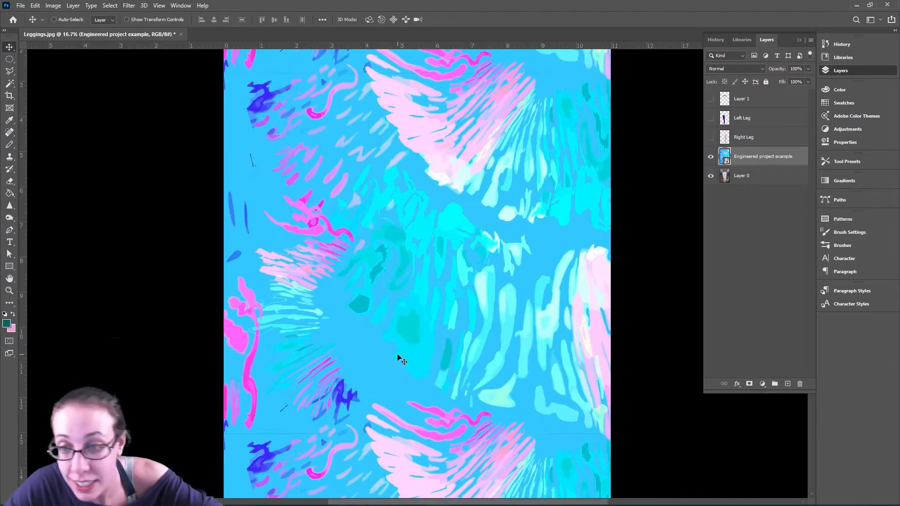
key("ctrl+plus")
key("ctrl+plus")
key("ctrl+plus")
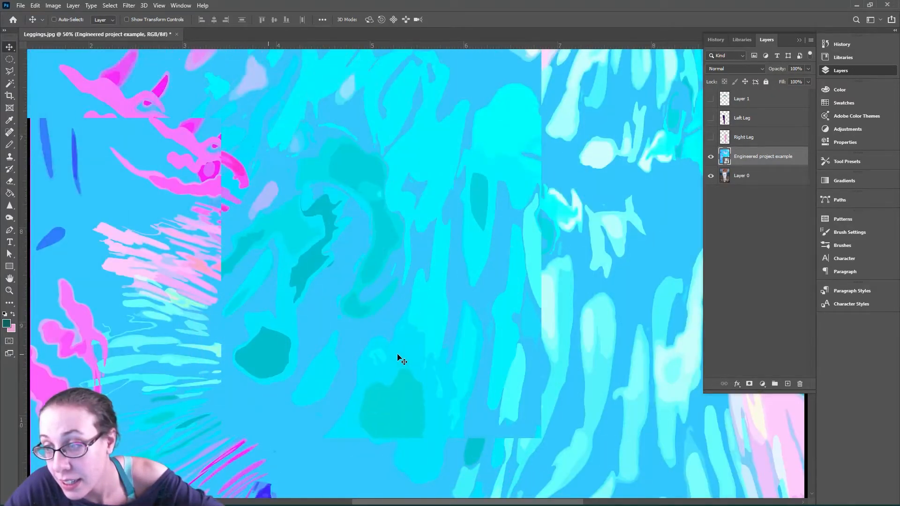
key("ctrl+plus")
key("ctrl+plus")
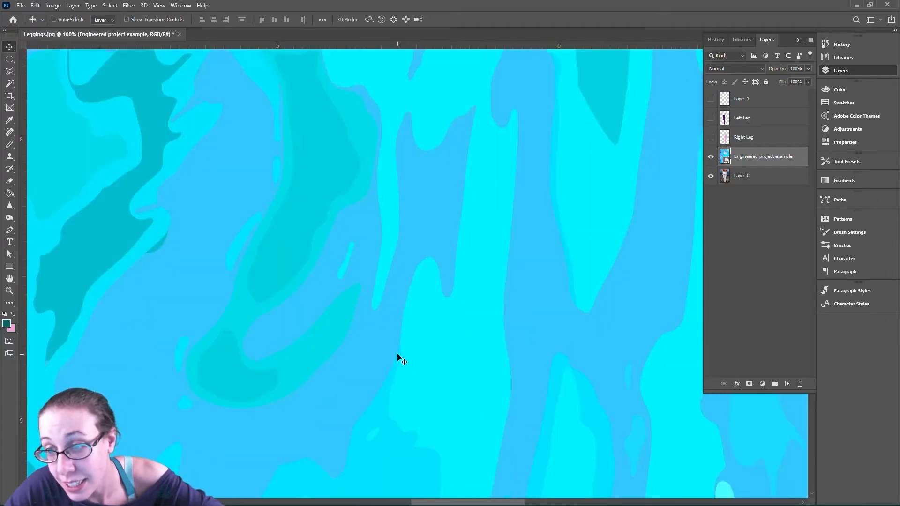
key("ctrl+plus")
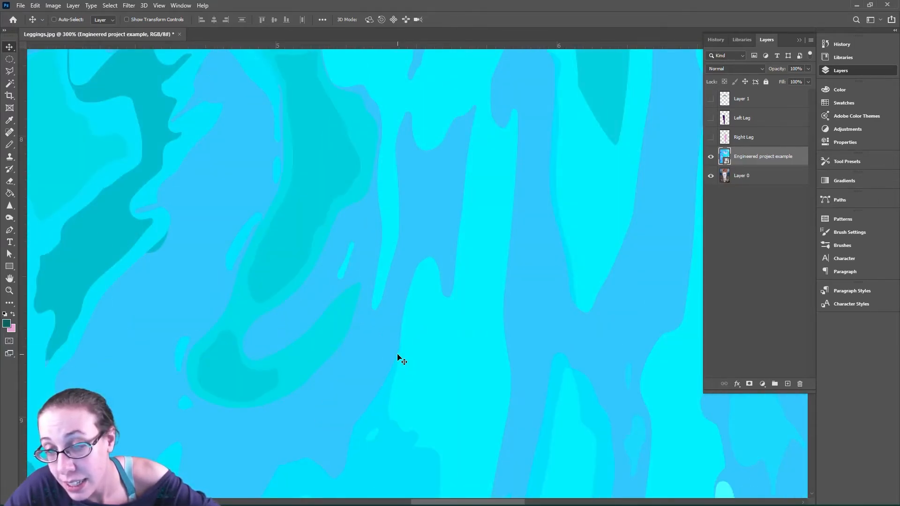
key("ctrl+minus")
key("ctrl+minus")
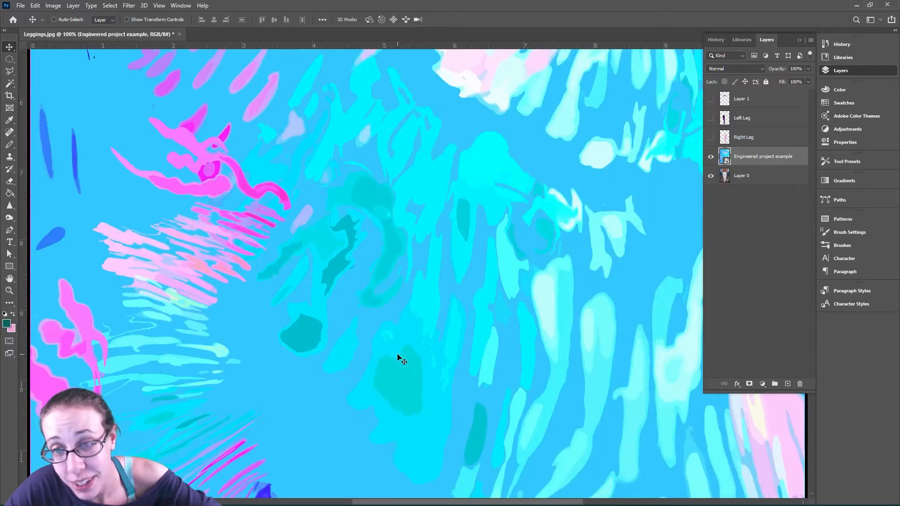
key("ctrl+minus")
key("ctrl+minus")
key("ctrl+minus")
key("ctrl+minus")
key("ctrl+minus")
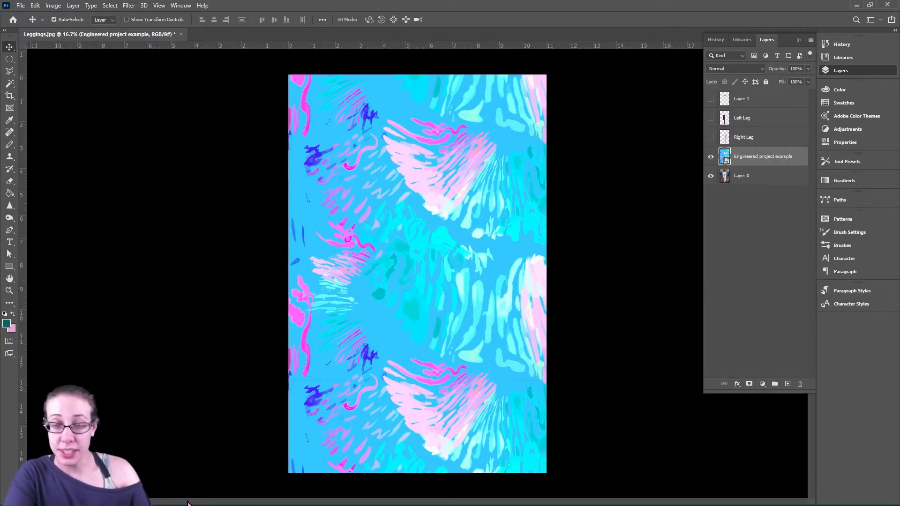
Shift the pattern artwork up and to the right over the photo and examine the join between its repeats
left_click_drag(349, 391, 399, 355)
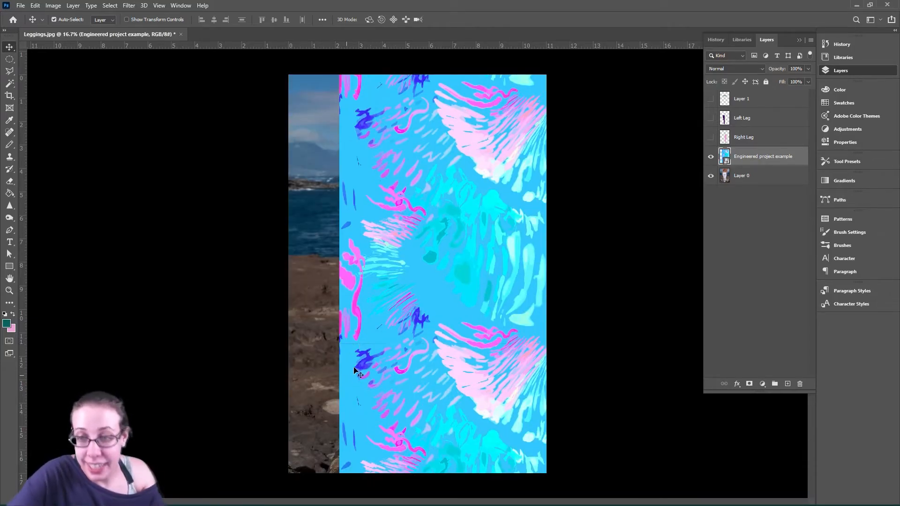
key("ctrl+plus")
key("ctrl+plus")
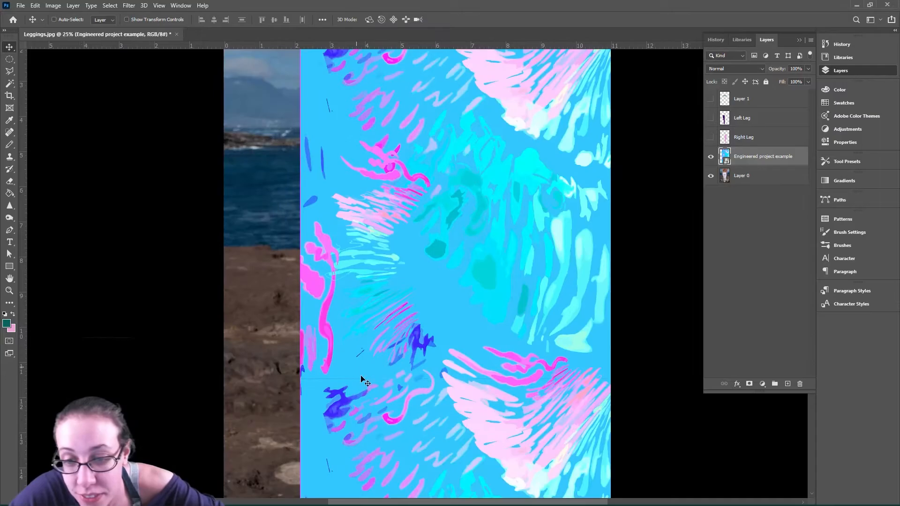
left_click_drag(380, 399, 398, 376)
key("ctrl+plus")
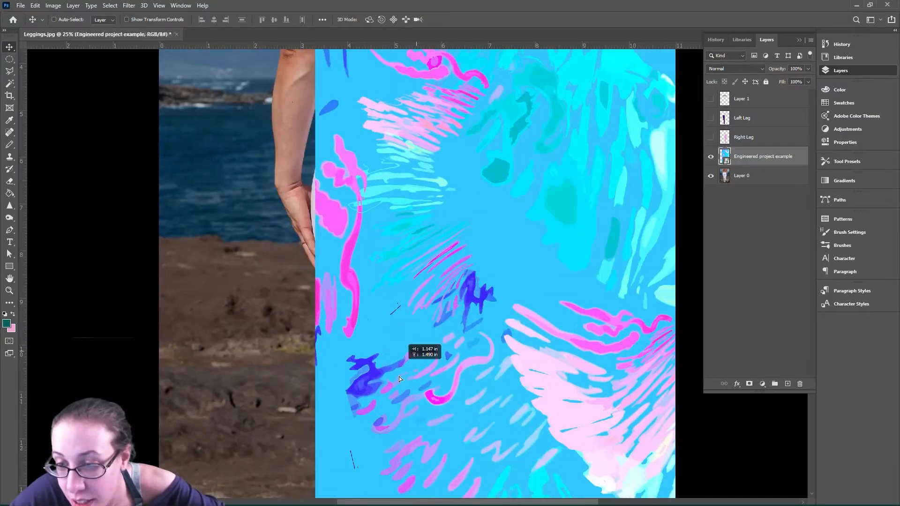
key("ctrl+plus")
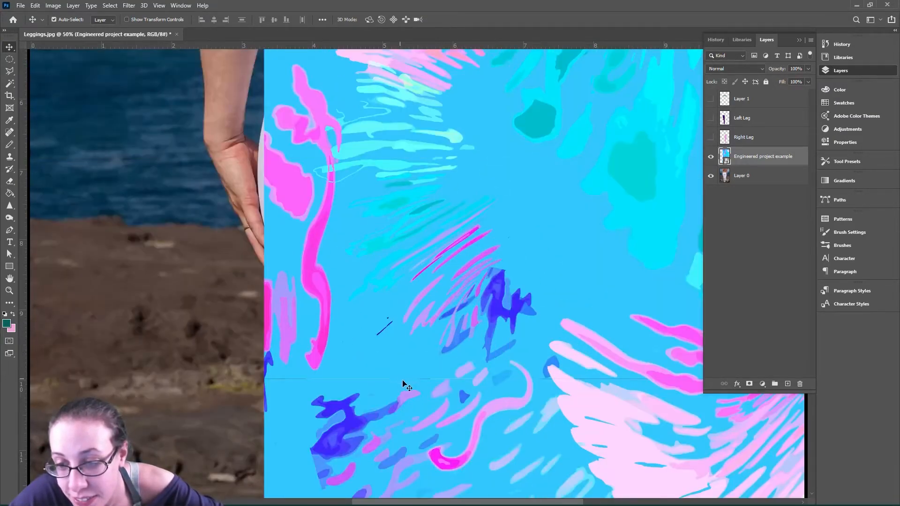
key("ctrl+plus")
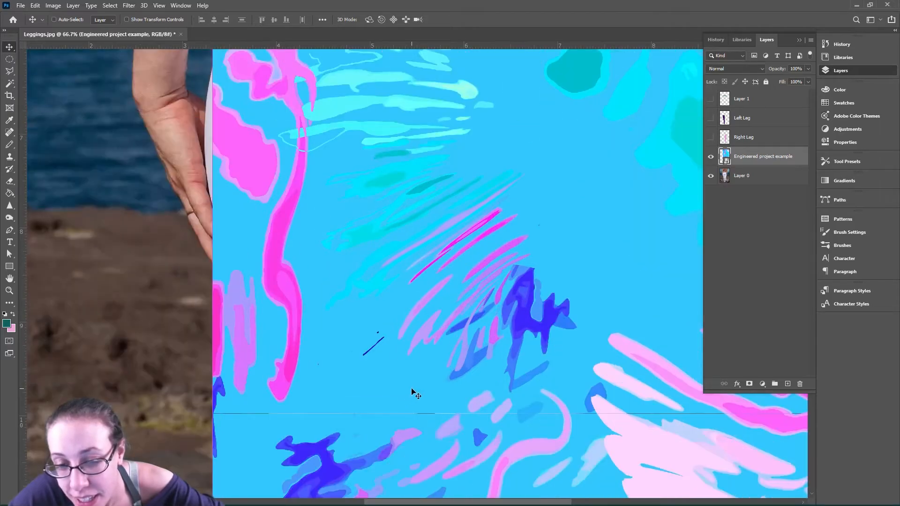
left_click_drag(427, 359, 444, 299)
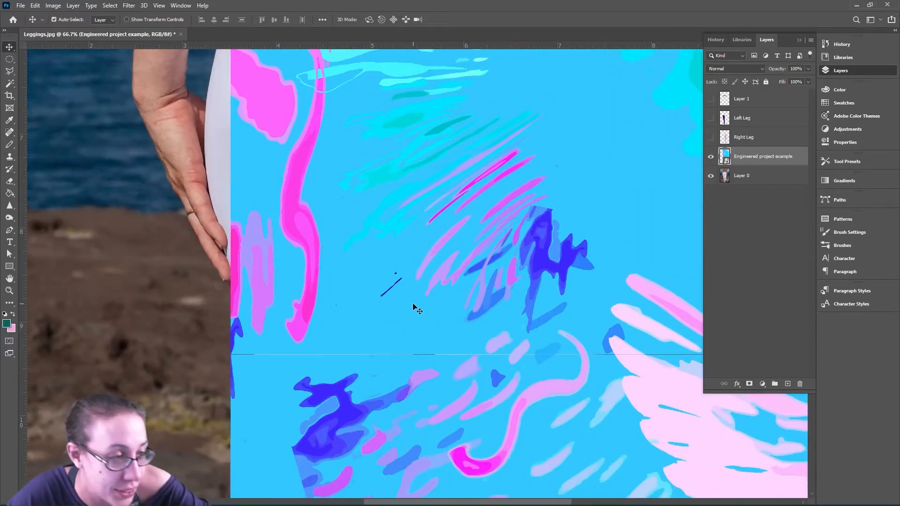
Move the pattern artwork back to the left so that it covers the whole photo
key("ctrl+minus")
key("ctrl+minus")
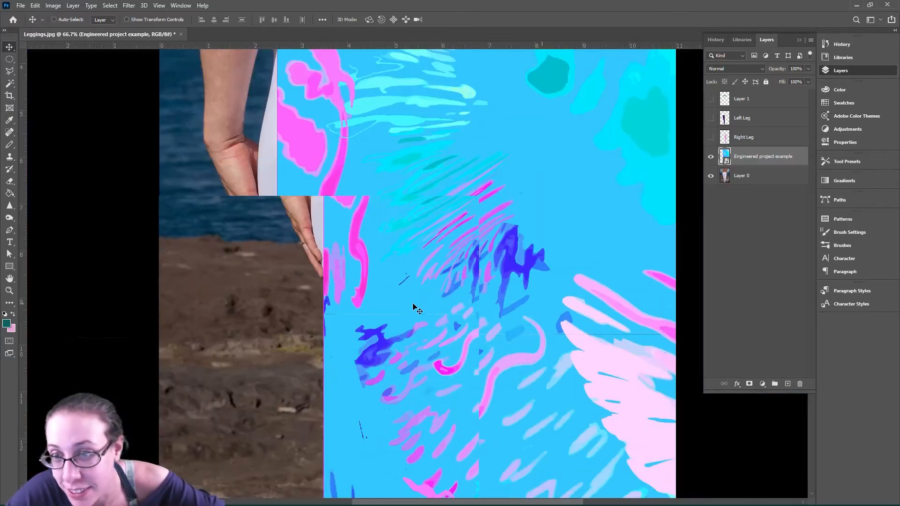
key("ctrl+minus")
key("ctrl+minus")
key("ctrl+minus")
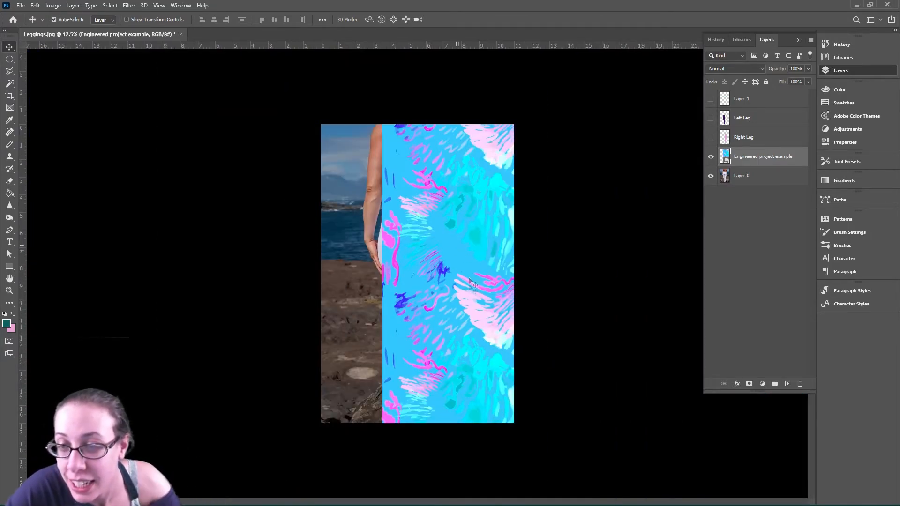
left_click_drag(429, 305, 341, 347)
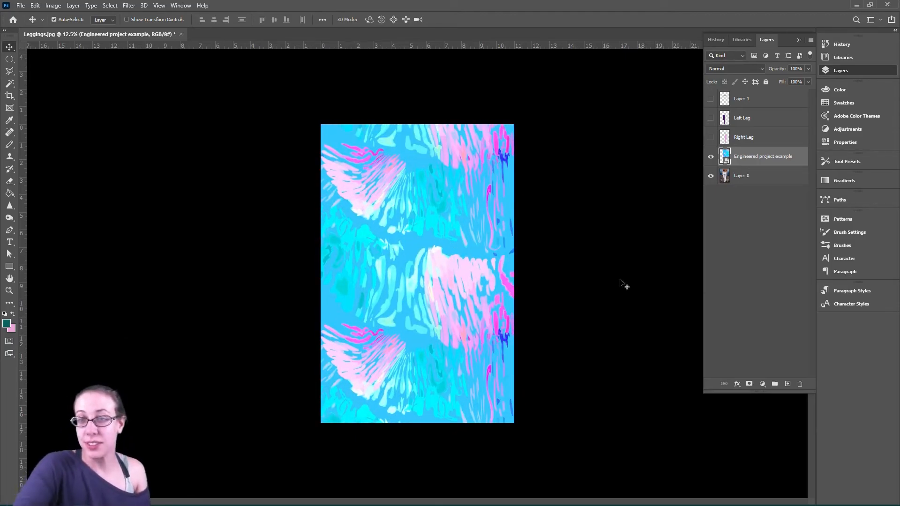
Rasterize the Engineered project example layer and make two copies of it within Leggings.jpg
right_click(784, 159)
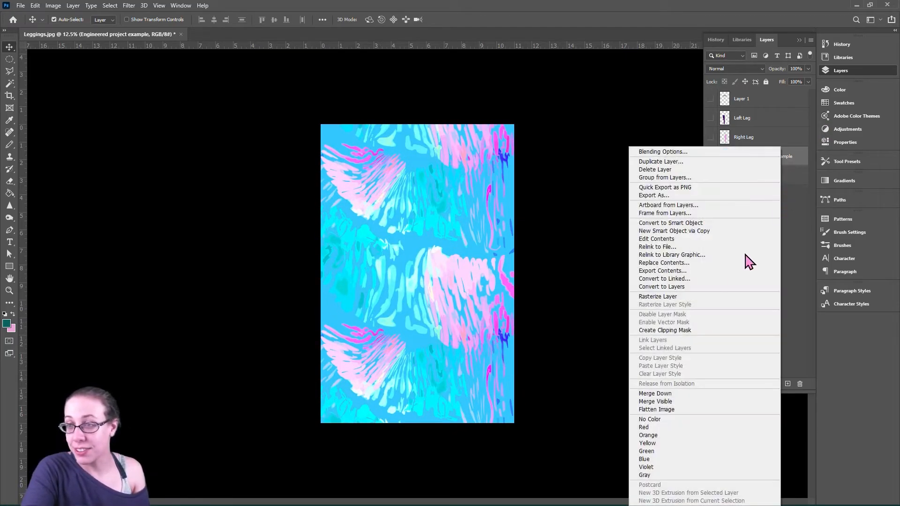
left_click(700, 298)
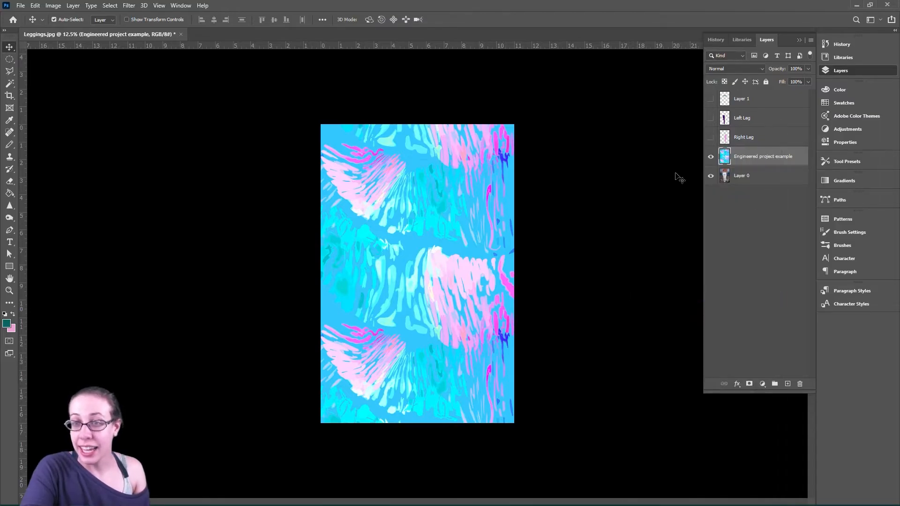
right_click(766, 159)
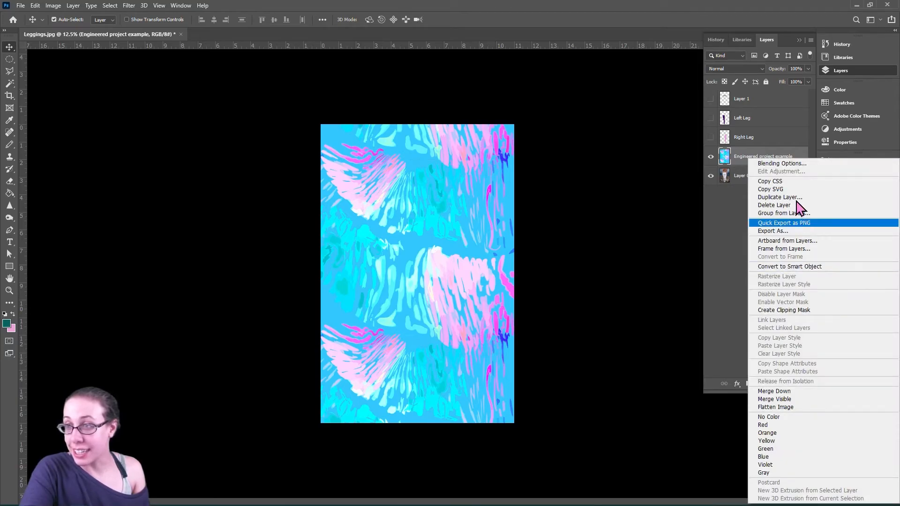
left_click(790, 197)
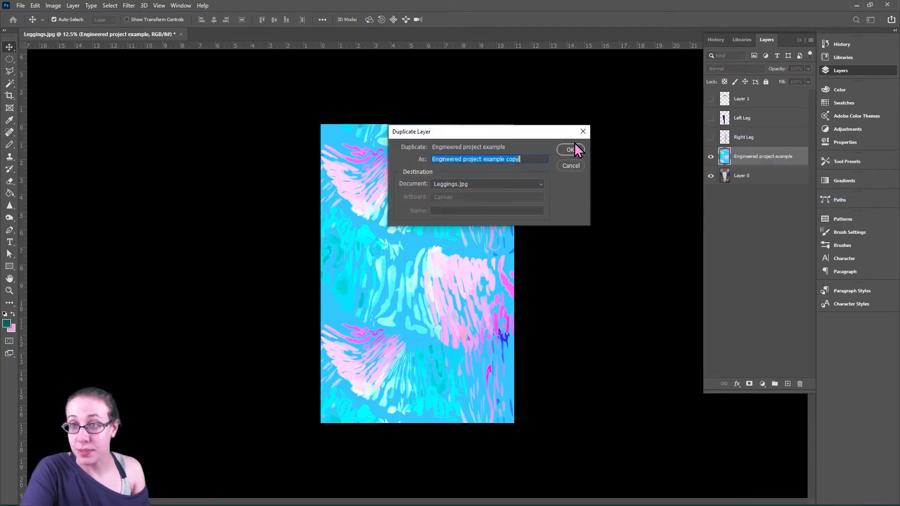
left_click(583, 150)
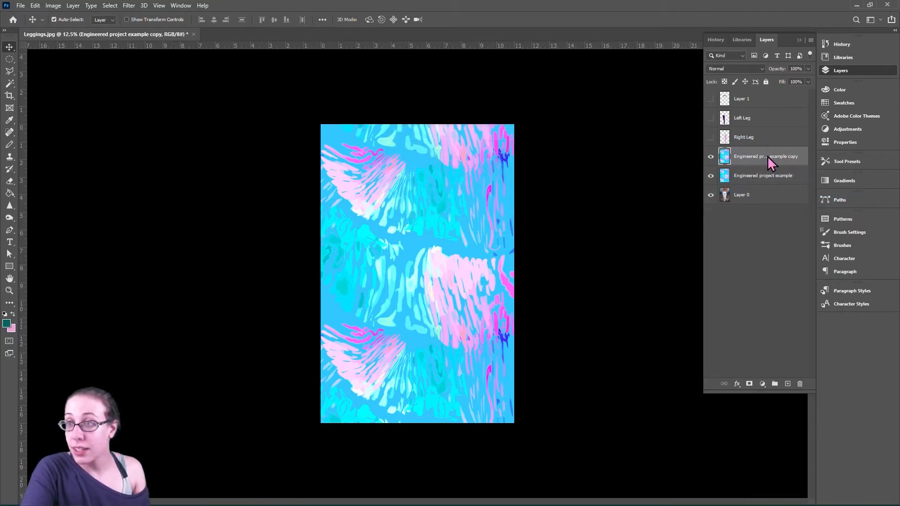
right_click(768, 159)
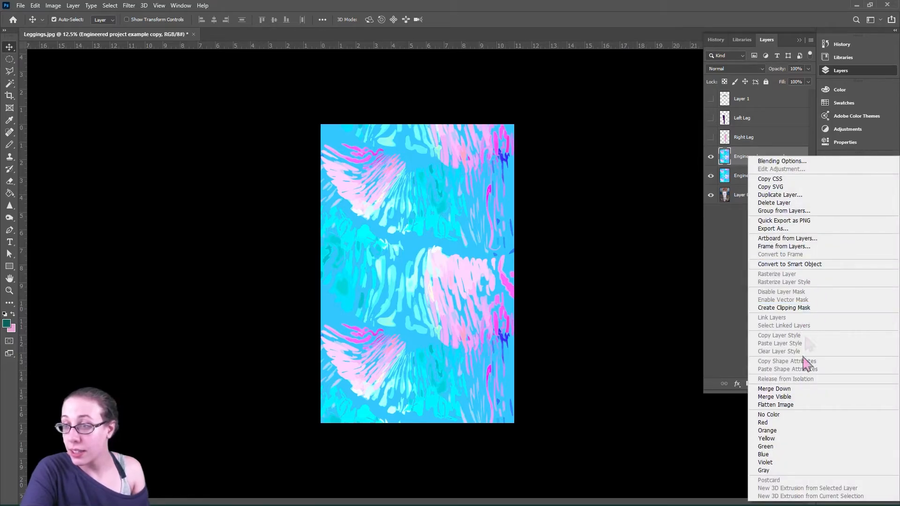
left_click(780, 195)
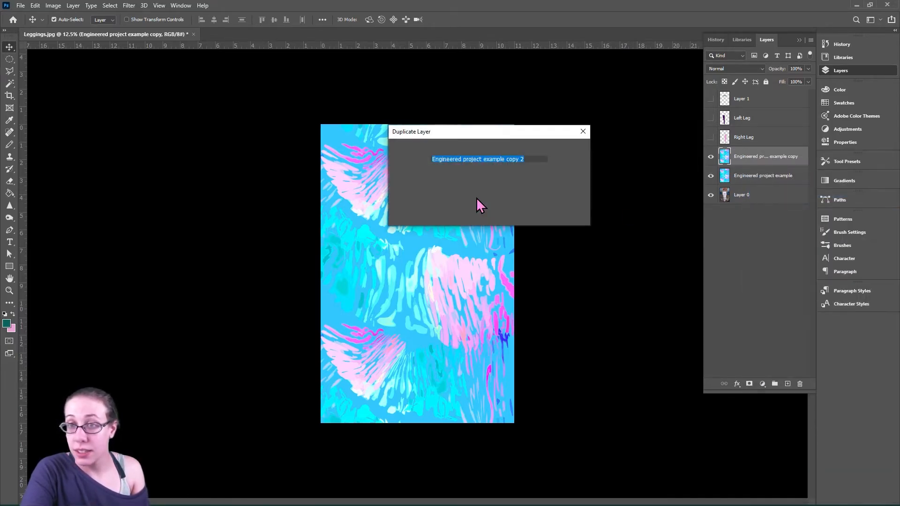
left_click(568, 151)
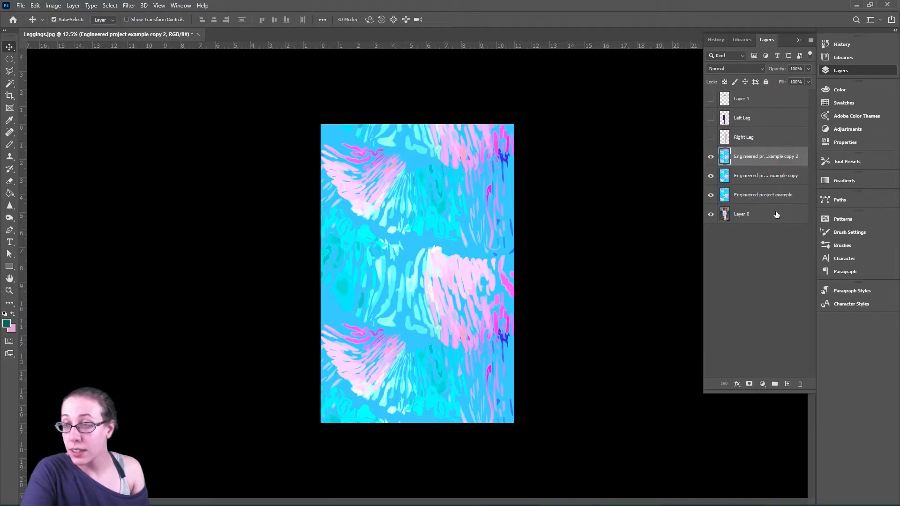
Place one pattern layer directly above each of Layer 1, Left Leg and Right Leg, hide the upper two patterns and show Right Leg
mouse_move(755, 156)
left_mouse_down()
mouse_move(750, 120)
mouse_move(754, 163)
left_mouse_up()
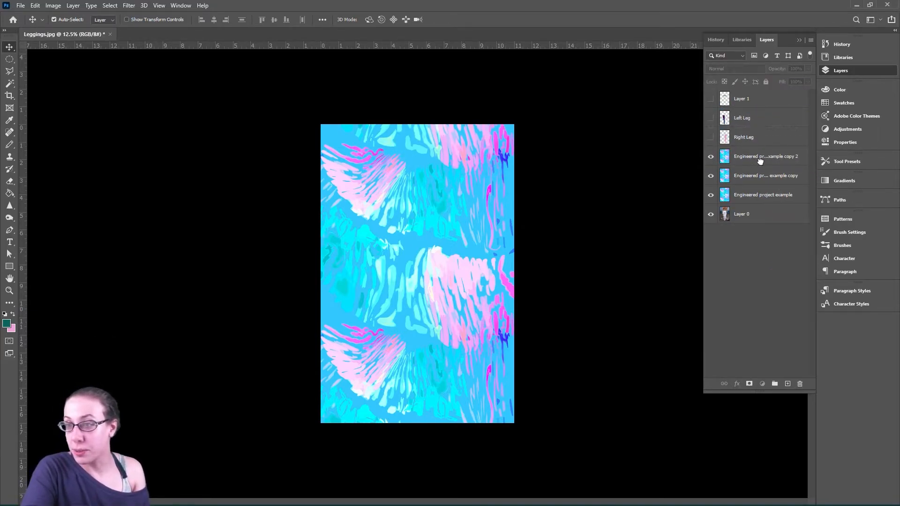
left_click_drag(752, 175, 769, 99)
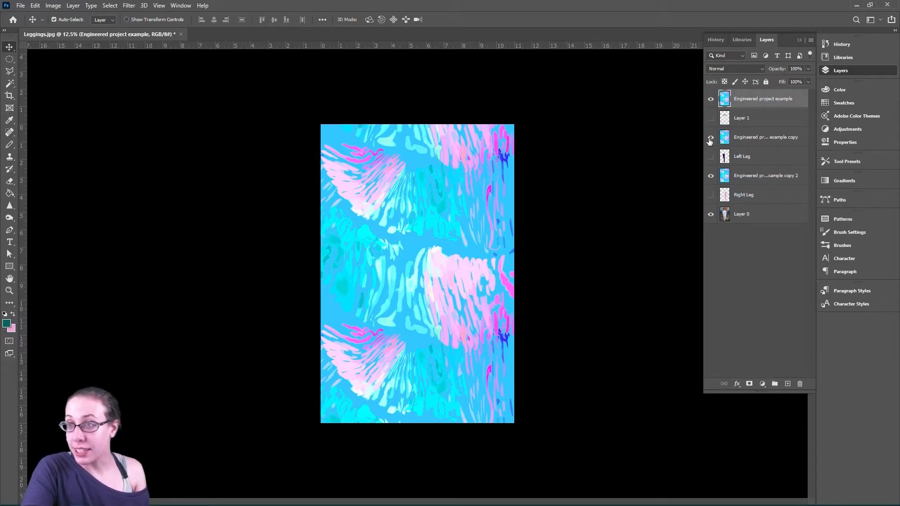
left_click(711, 101)
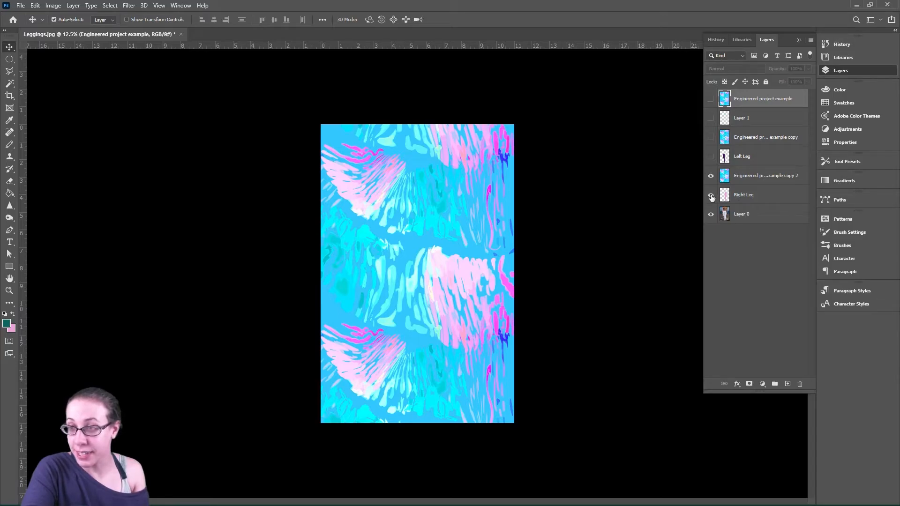
left_click(765, 175)
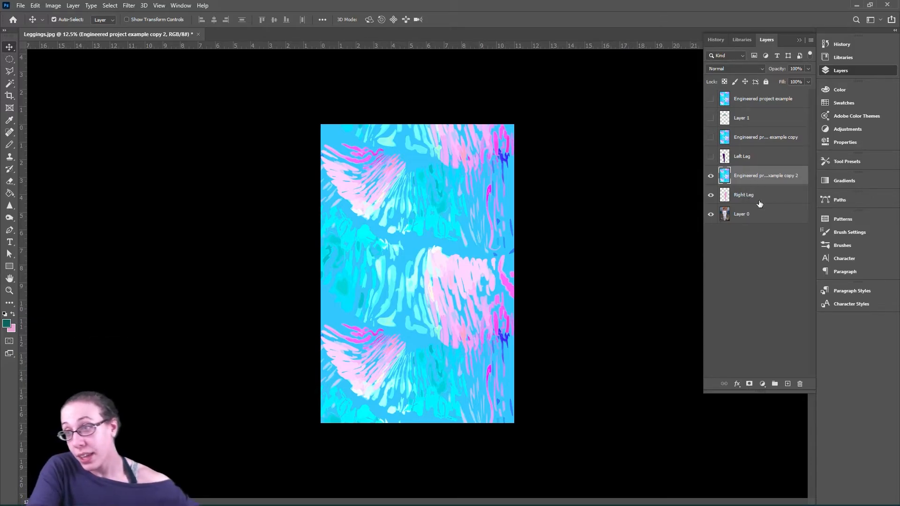
left_click(811, 41)
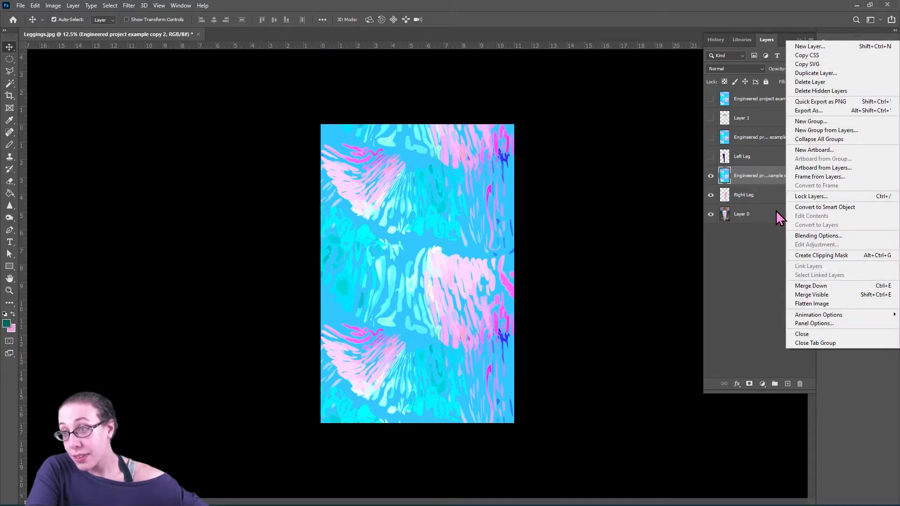
left_click(756, 193)
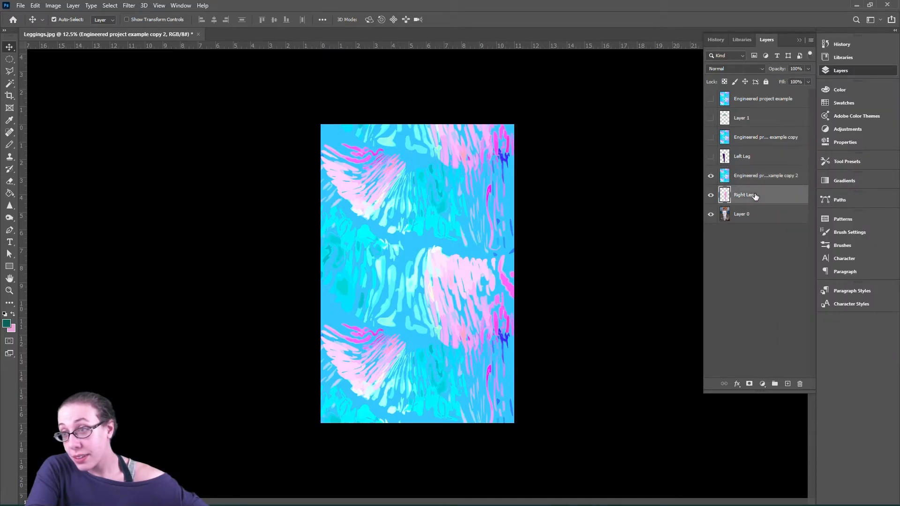
left_click(758, 192)
left_click(762, 177, "shift")
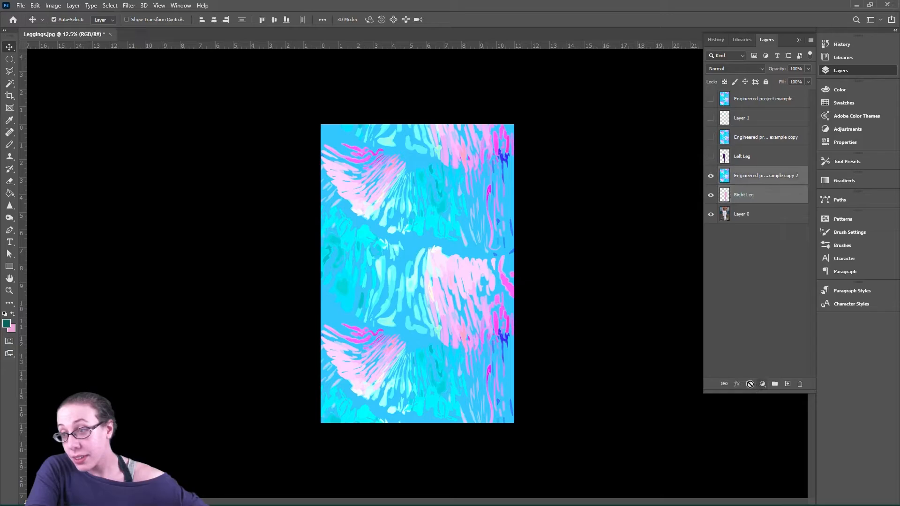
left_click(788, 234)
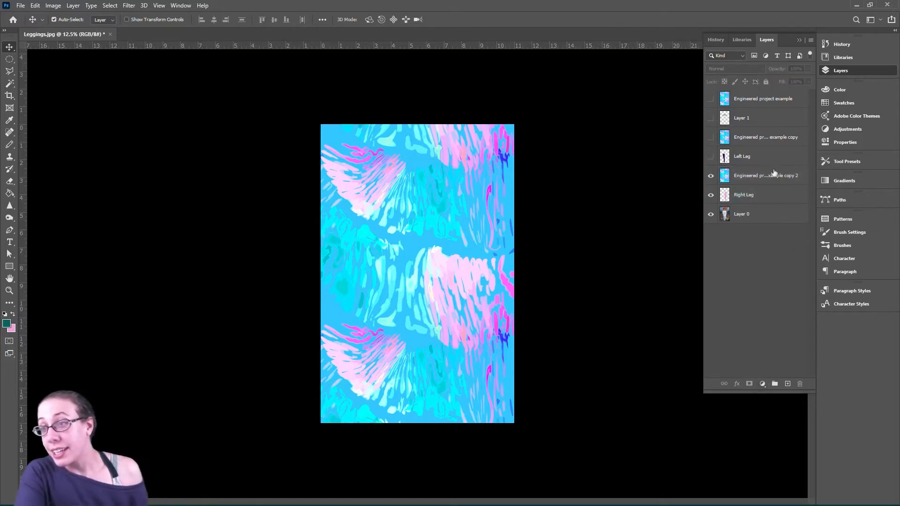
Clip the Engineered project example copy 2 pattern layer to the Right Leg layer with a clipping mask
left_click(776, 178)
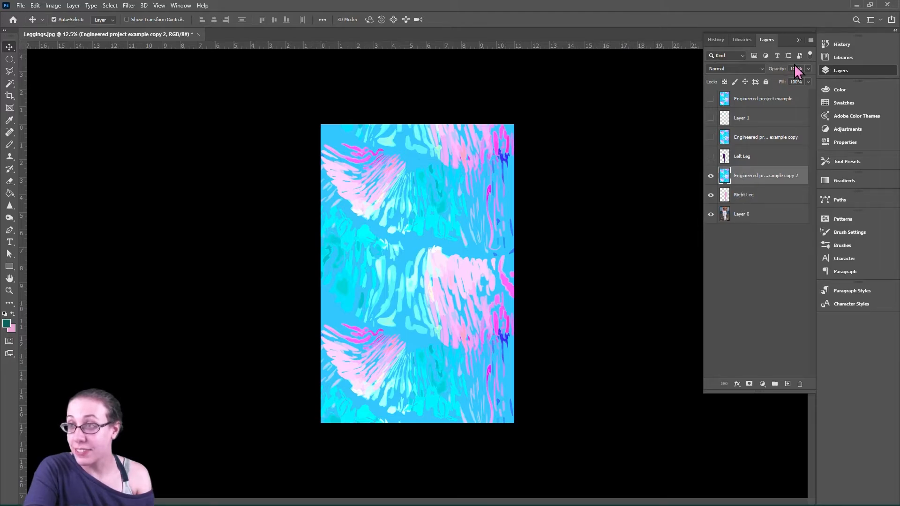
left_click(811, 40)
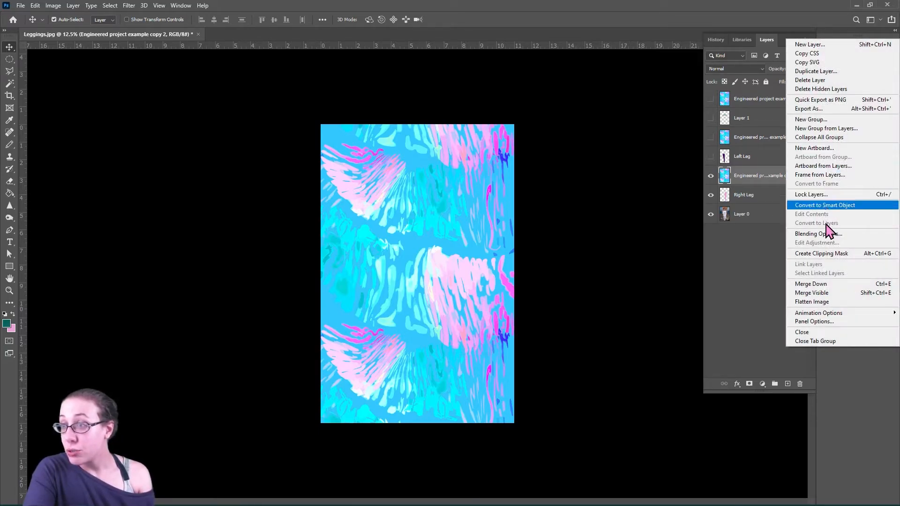
left_click(827, 256)
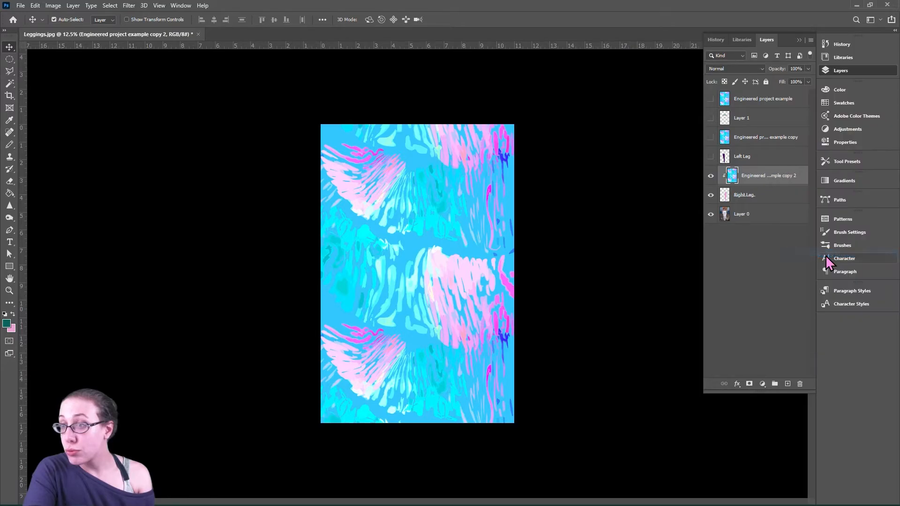
left_click(812, 41)
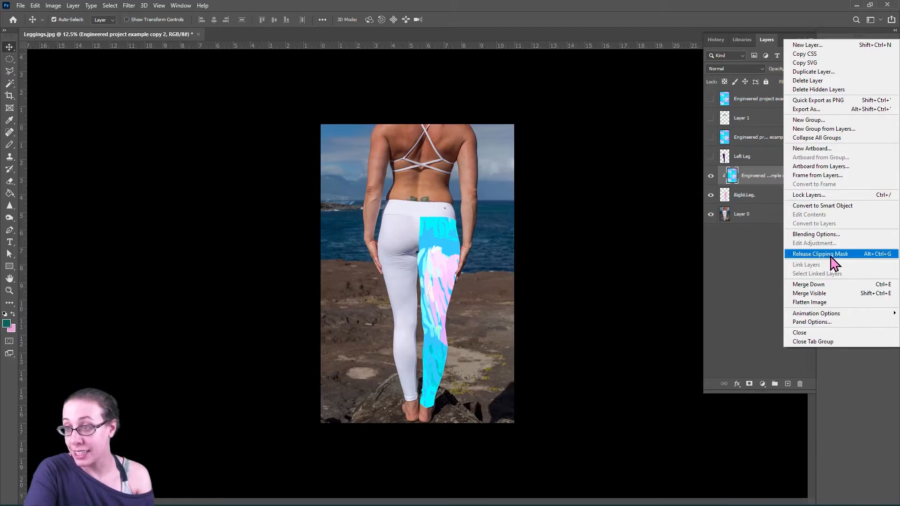
left_click(769, 264)
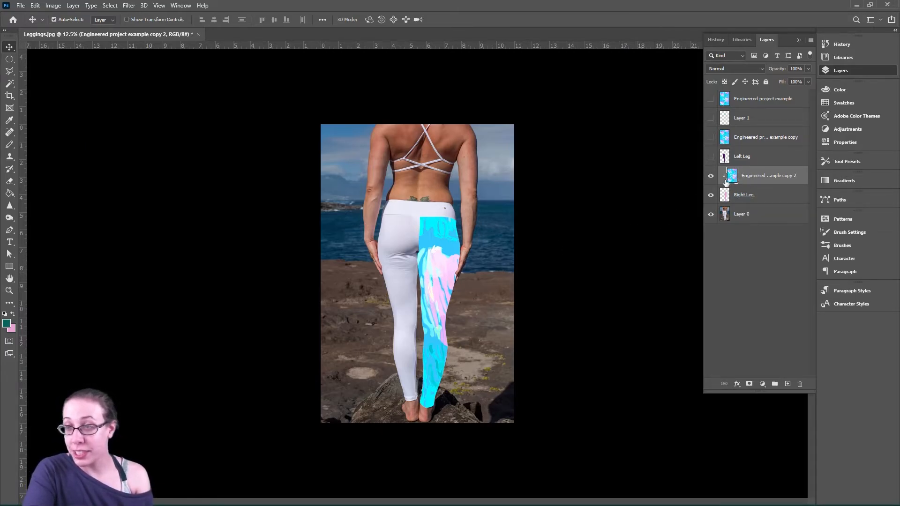
Reposition the clipped pattern within the right leg so that its pink fan covers the upper thigh
left_click_drag(414, 274, 443, 252)
left_click_drag(416, 256, 498, 256)
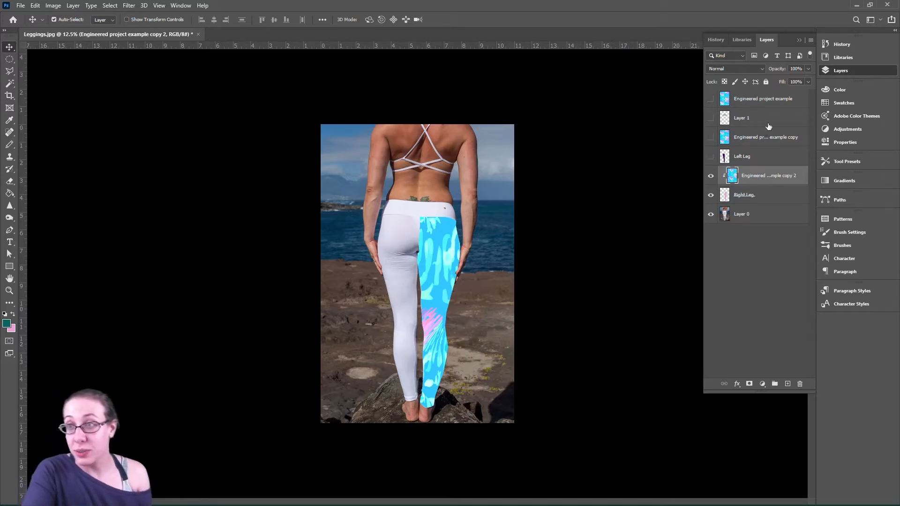
left_click(752, 100)
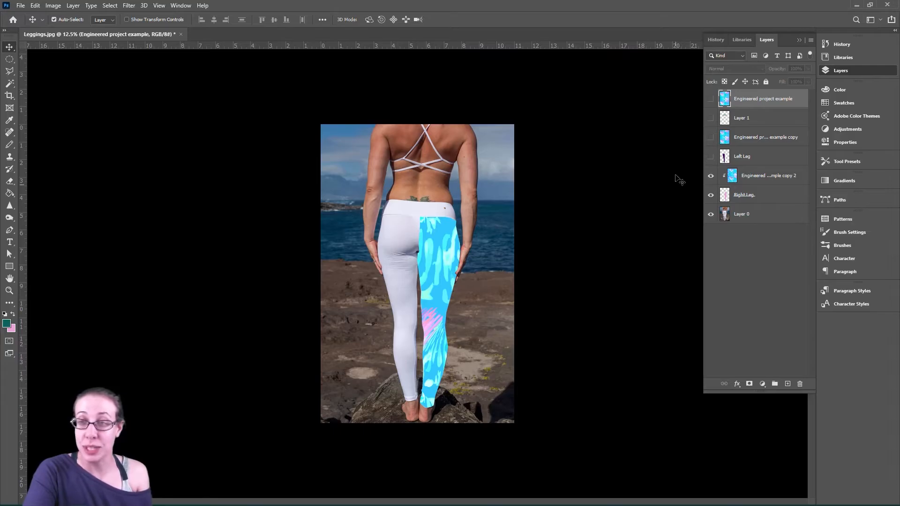
left_click_drag(441, 271, 468, 364)
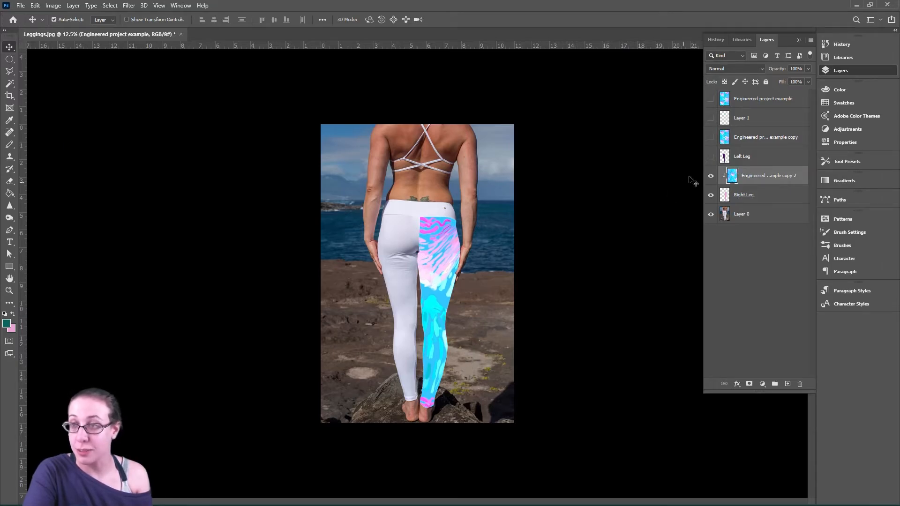
Show the Left Leg layer, clip the Engineered project example copy layer to it and make that pattern visible
left_click(750, 144)
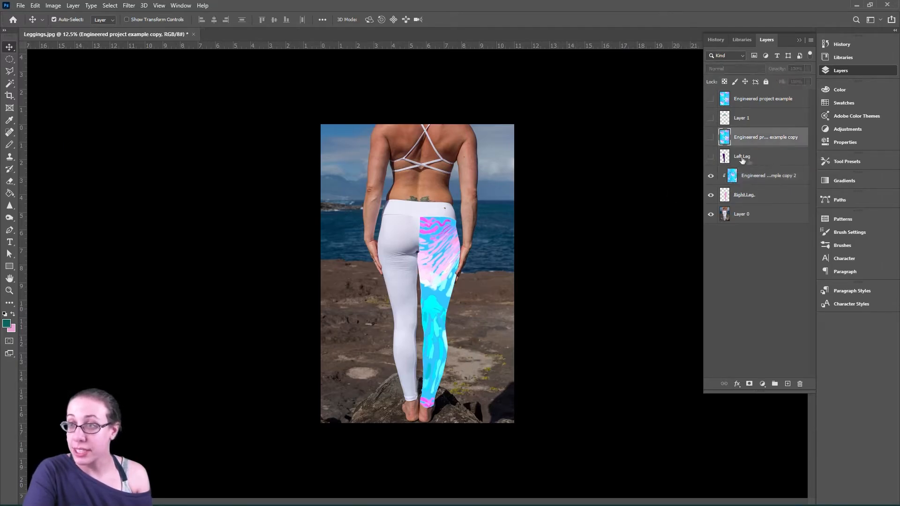
left_click(711, 157)
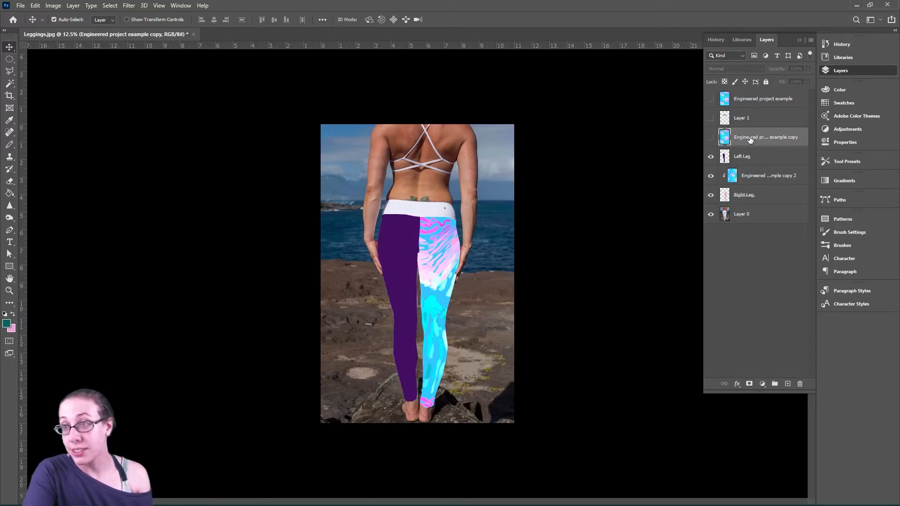
left_click(811, 40)
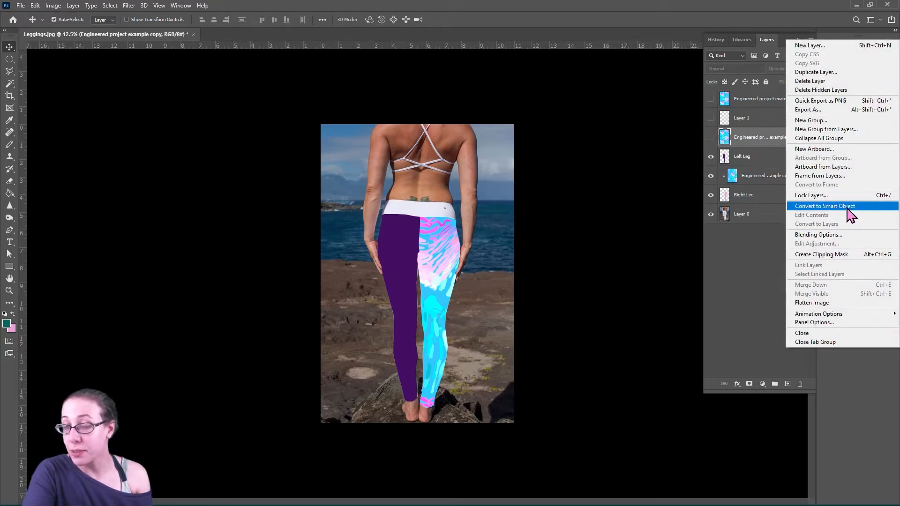
left_click(842, 254)
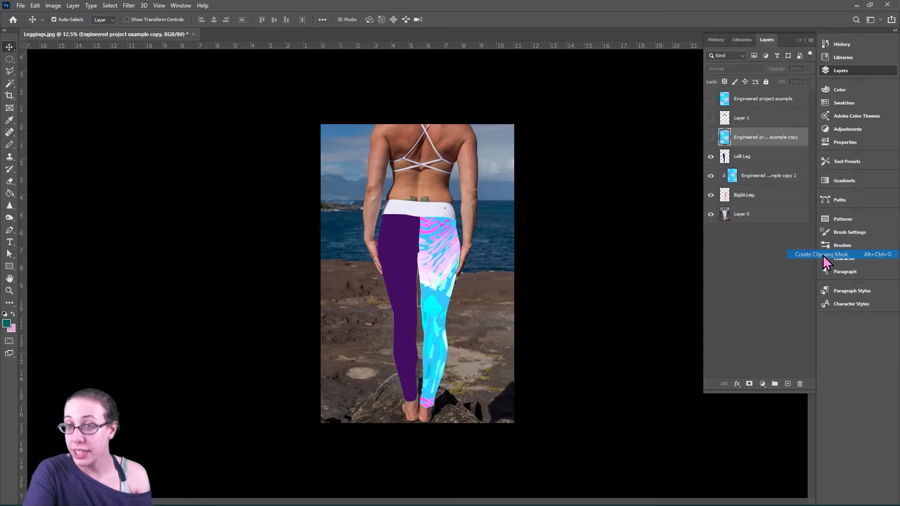
left_click(711, 138)
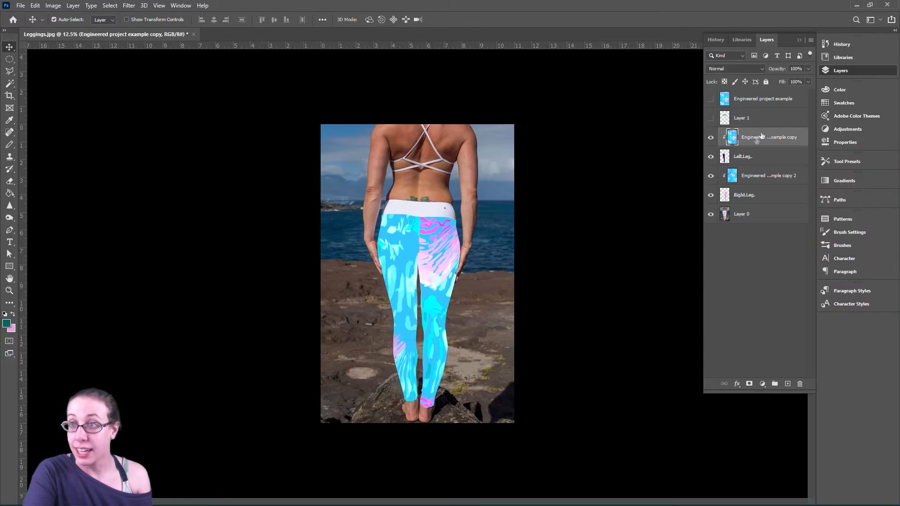
Reposition the pattern clipped to the left leg so that pink strokes cover its upper half, leaving the background photo in place
left_click_drag(485, 241, 430, 255)
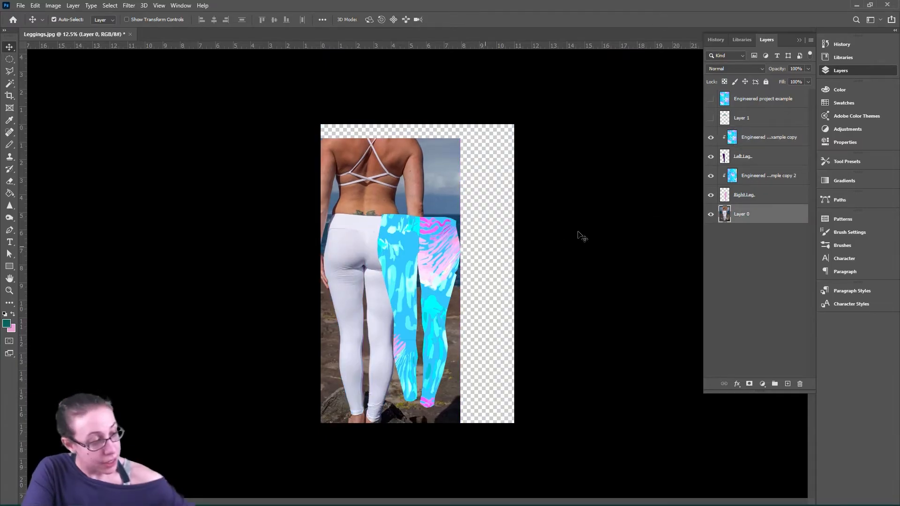
key("ctrl+z")
left_click(736, 142)
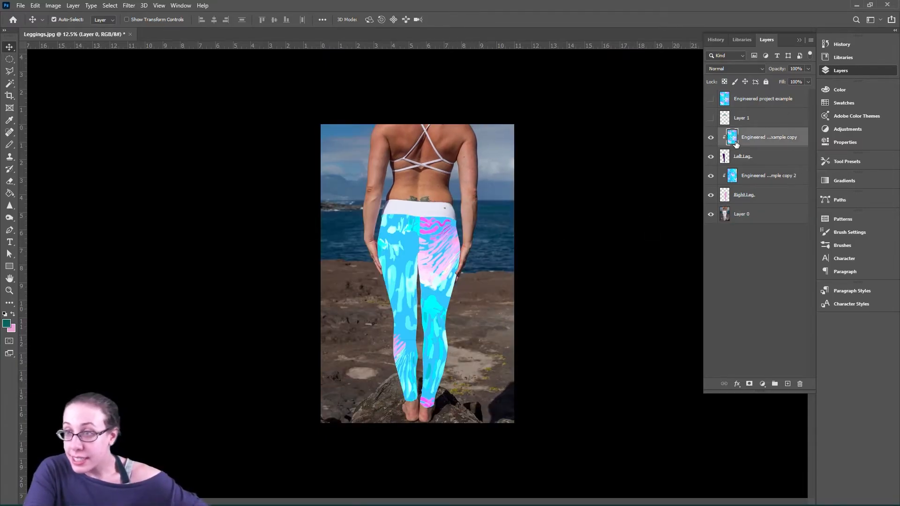
left_click_drag(388, 304, 399, 231)
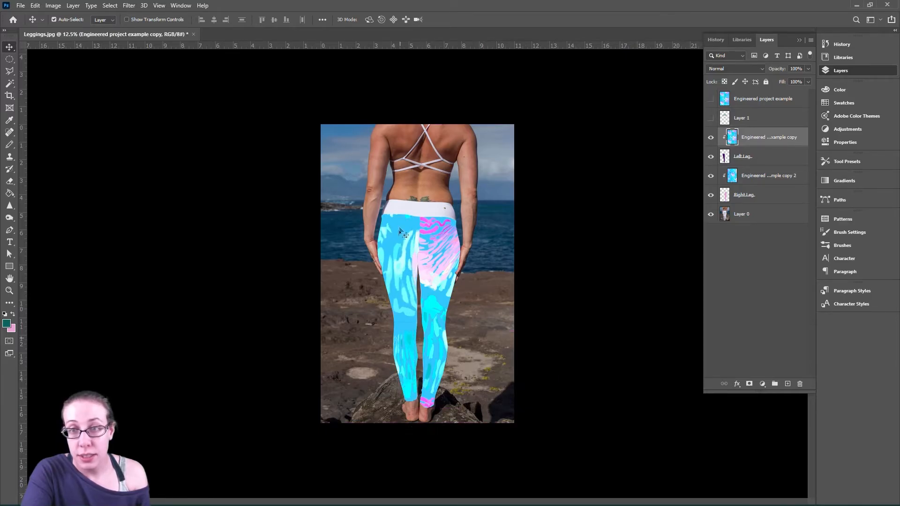
left_click_drag(397, 266, 372, 215)
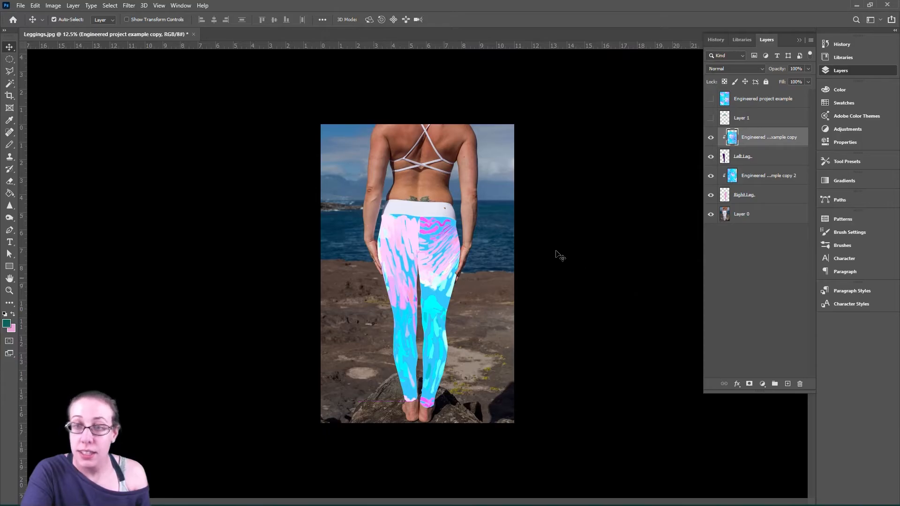
left_click(556, 260)
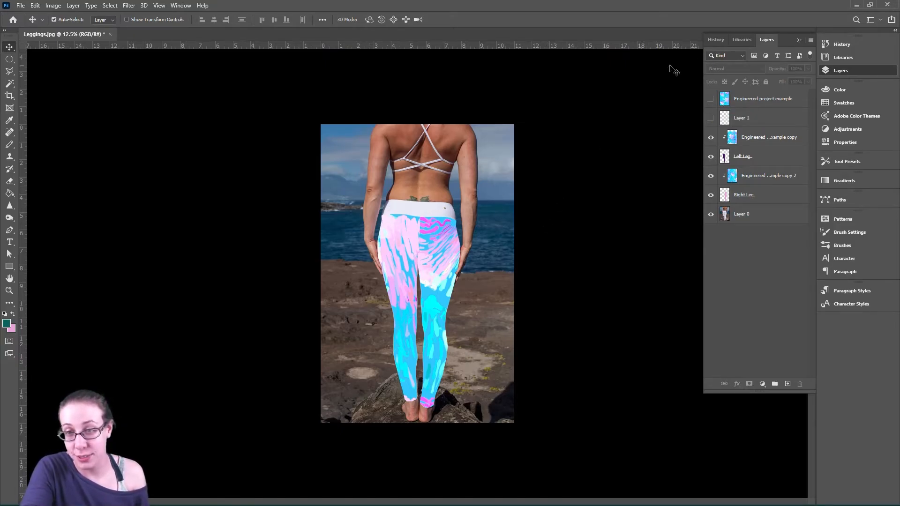
Show the top Engineered project example layer, rotate it a quarter turn and move it up until its lower edge crosses the knees
left_click(710, 99)
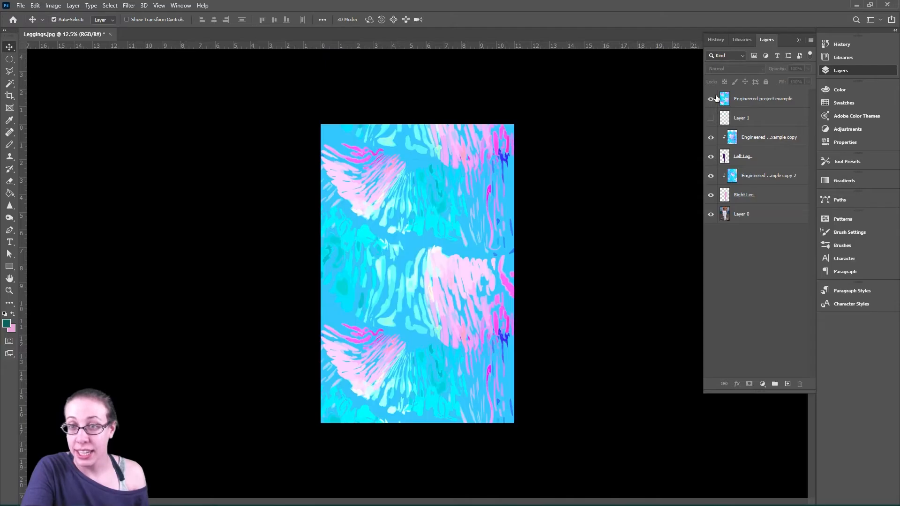
left_click_drag(455, 237, 485, 240)
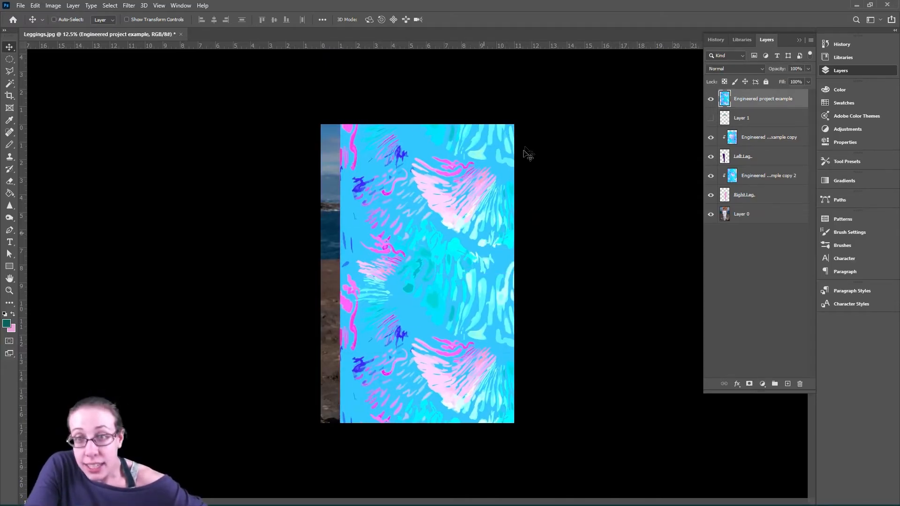
key("ctrl+t")
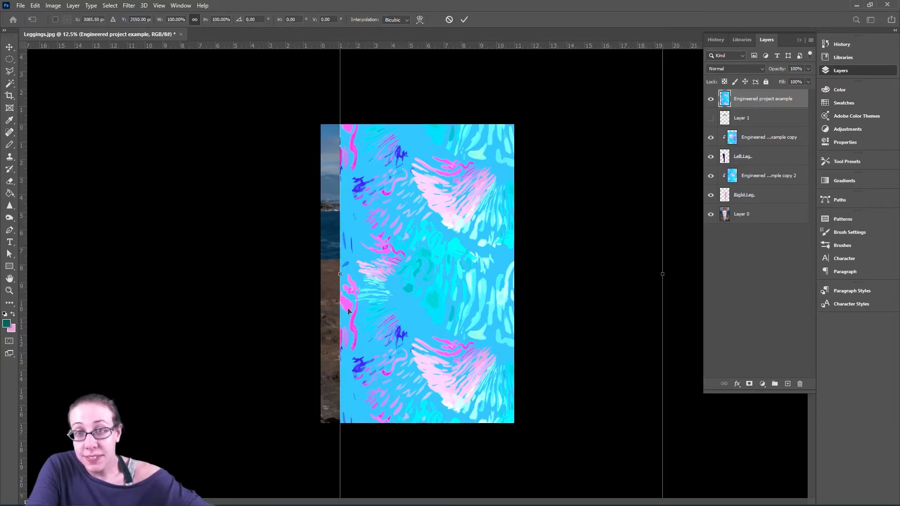
left_click_drag(346, 323, 489, 372)
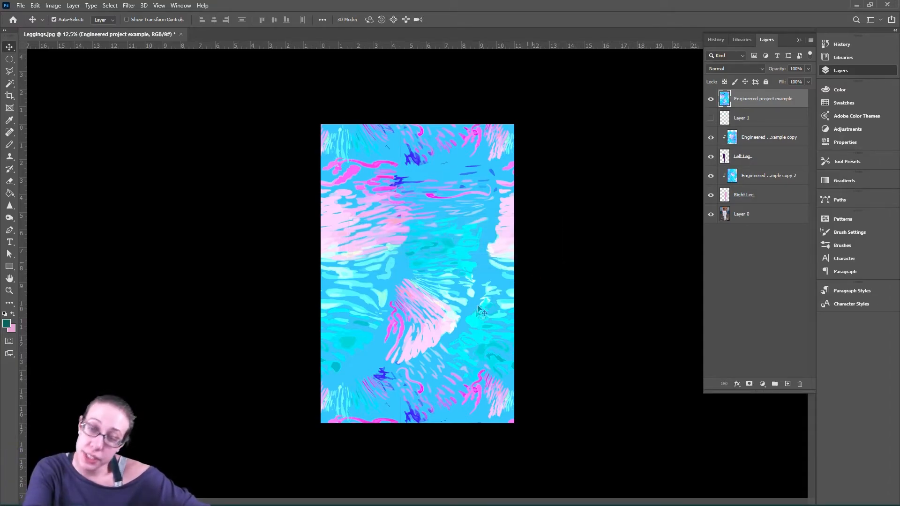
left_click_drag(468, 312, 370, 221)
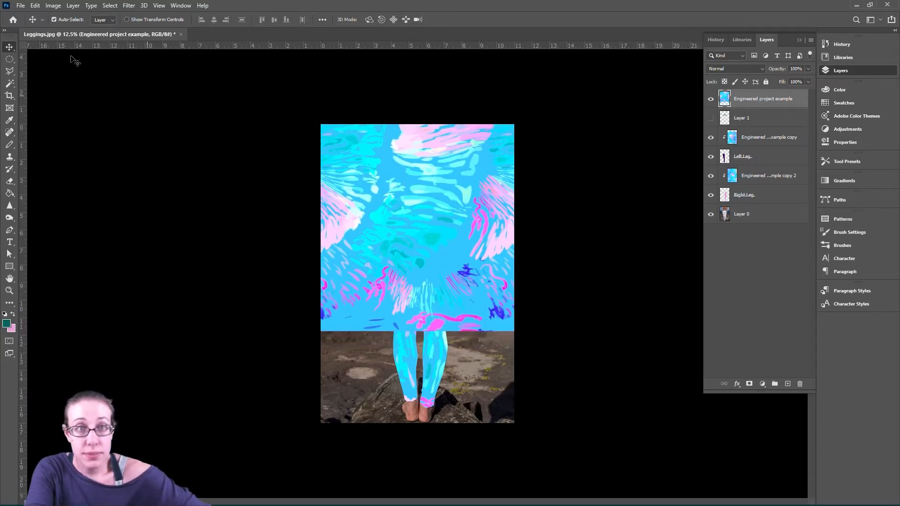
Select a wide rectangular strip near the rotated pattern's lower edge with the Rectangular Marquee tool
right_click(9, 59)
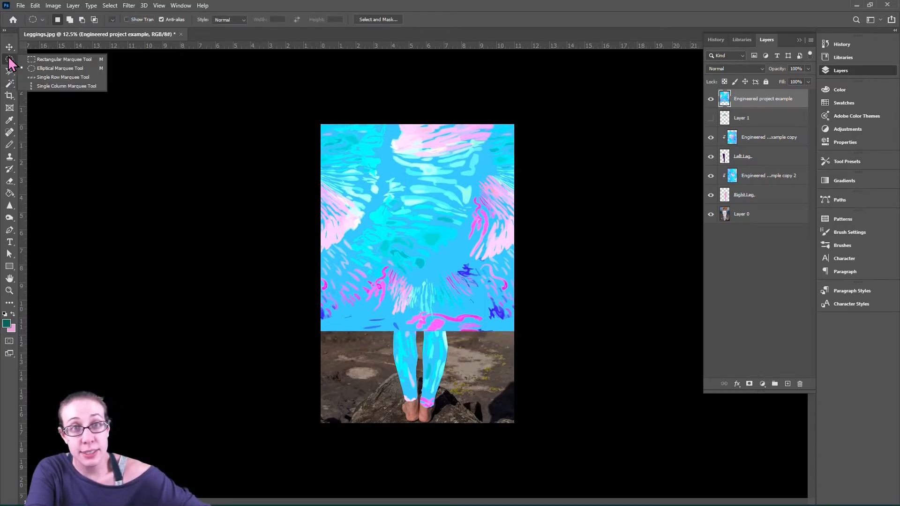
left_click(47, 66)
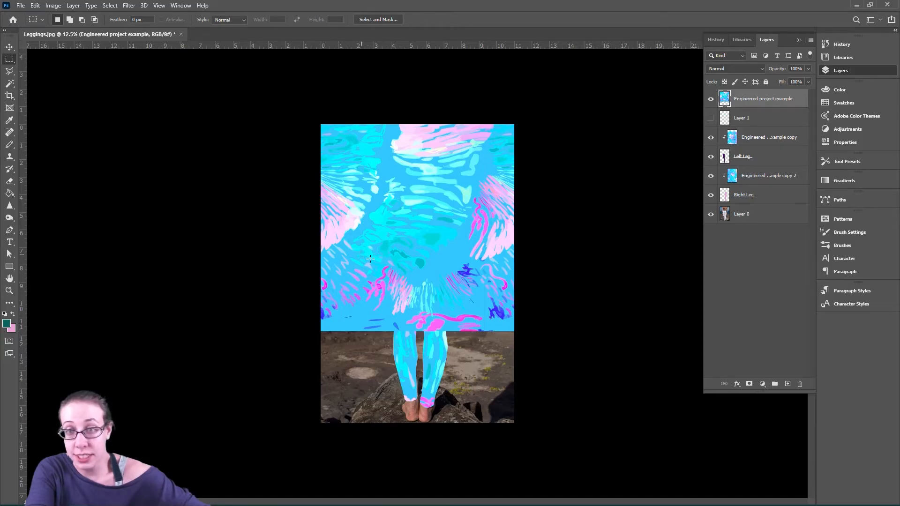
left_click_drag(362, 254, 499, 312)
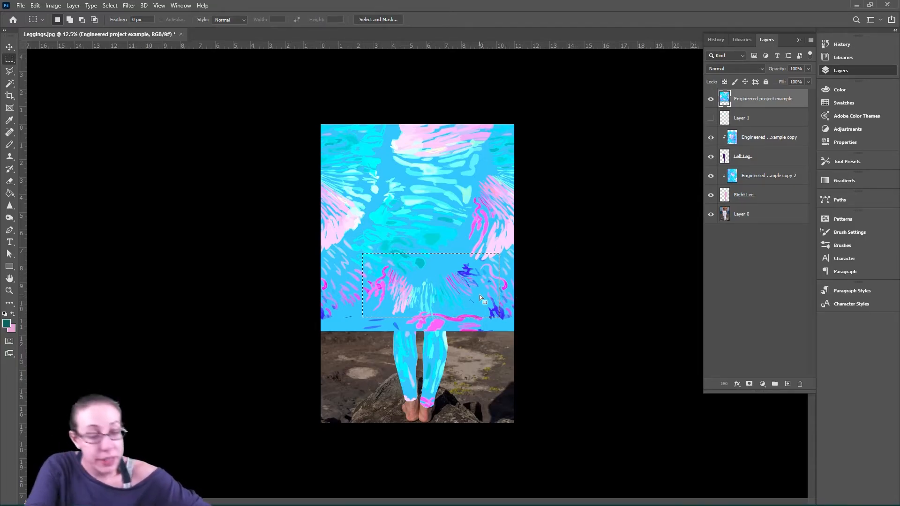
Try to delete the pattern outside the rectangular selection and move the remaining strip, and undo back to the selection
key("ctrl+shift+i")
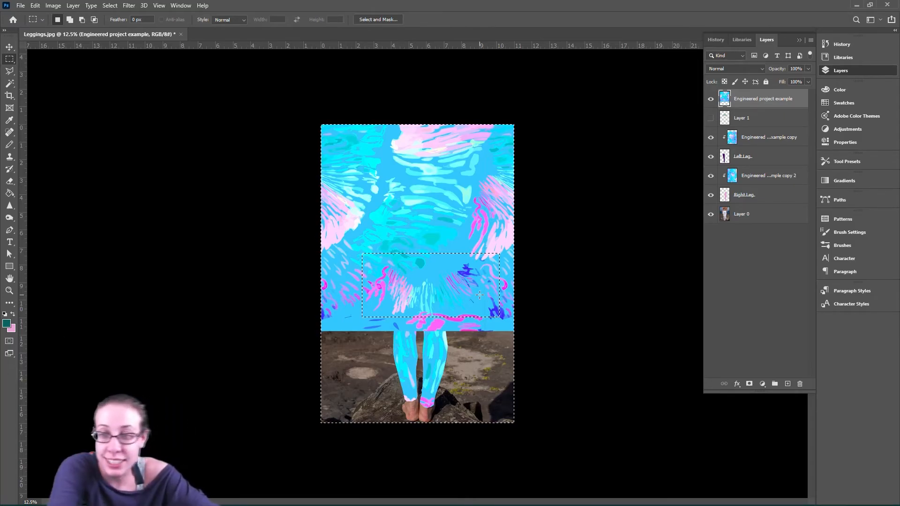
key("Delete")
key("ctrl+d")
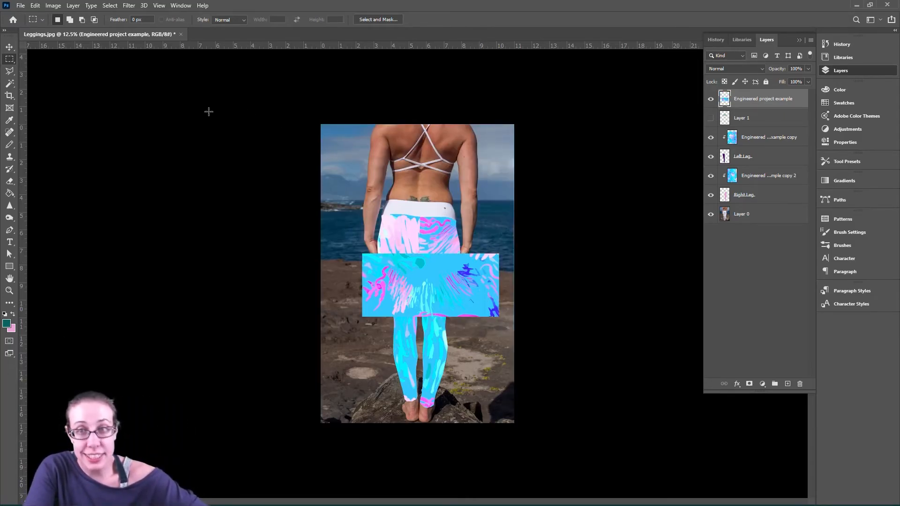
left_click(10, 48)
left_click_drag(429, 274, 502, 356)
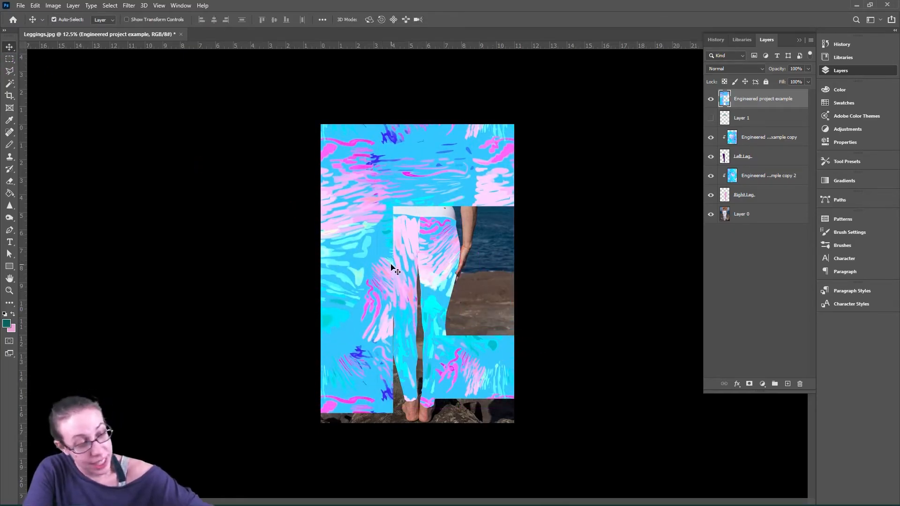
key("ctrl+z")
key("ctrl+a")
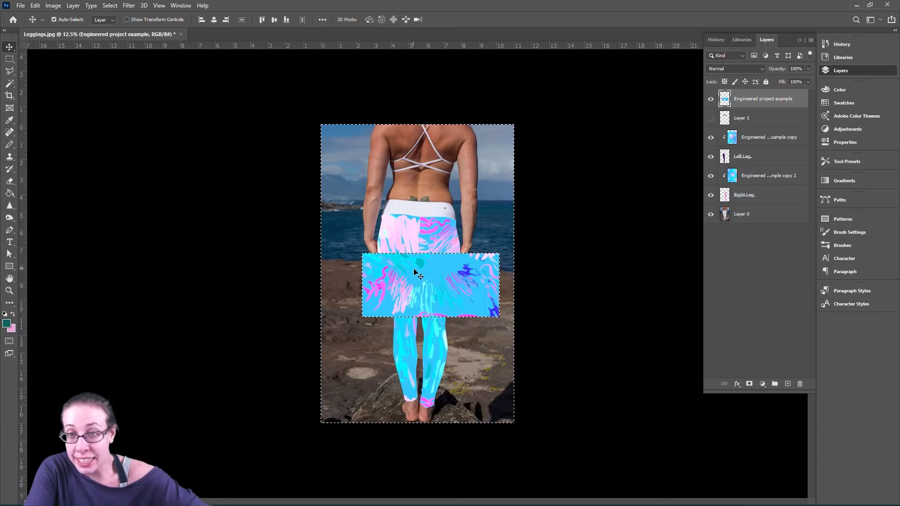
key("ctrl+z")
key("ctrl+z")
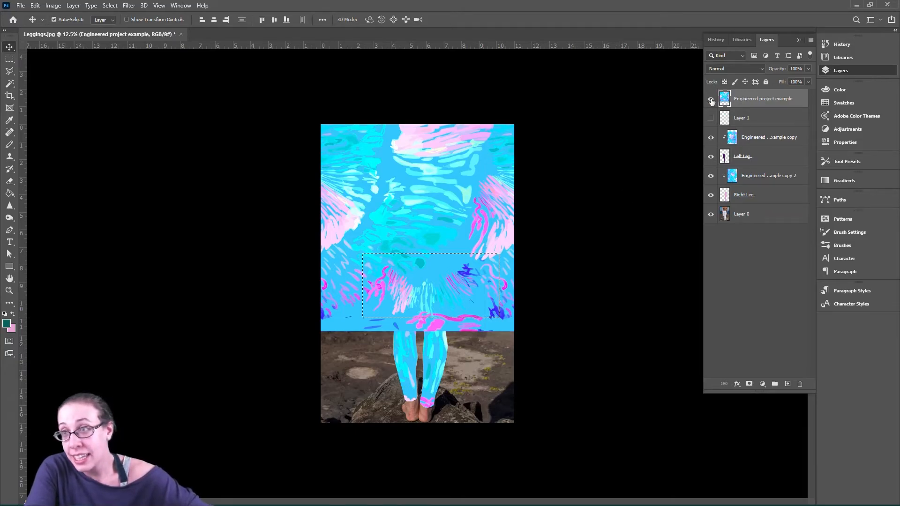
Copy the selected pattern strip onto a new layer, hide the full pattern and position the strip over the waistband
key("ctrl+v")
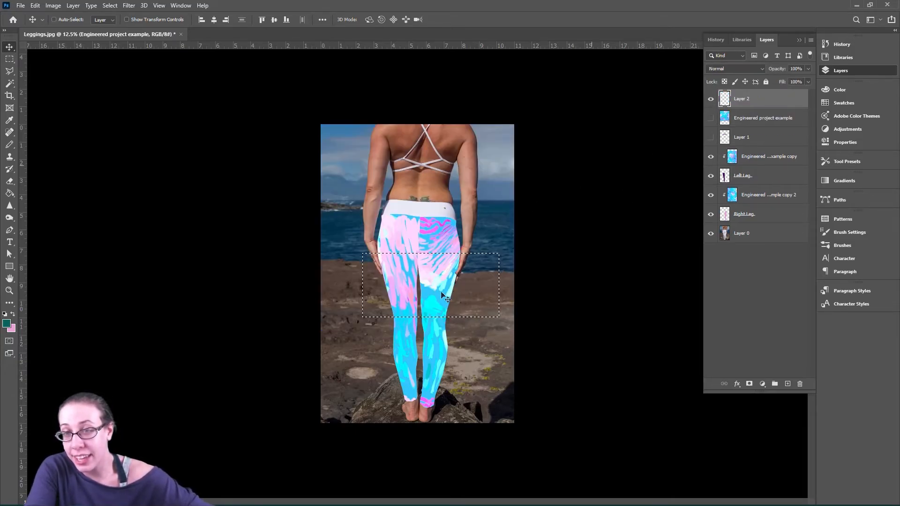
left_click_drag(450, 261, 440, 199)
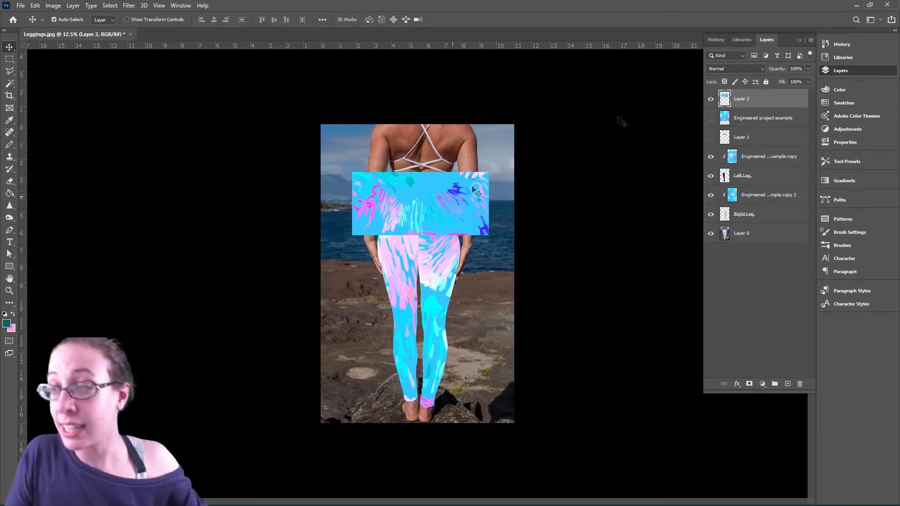
Move Layer 2 below the Engineered project example layer, clip it to Layer 1, and show the Layer 1 waistband
left_click_drag(765, 129, 764, 128)
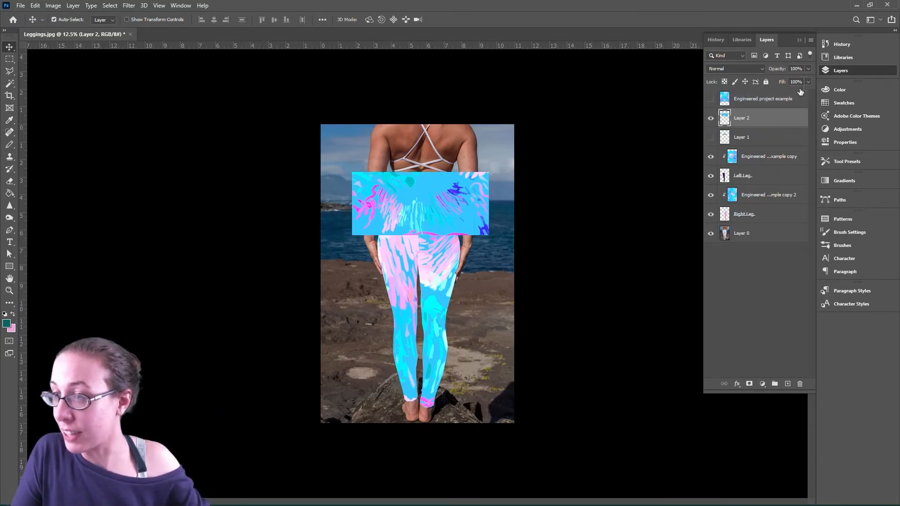
left_click(812, 41)
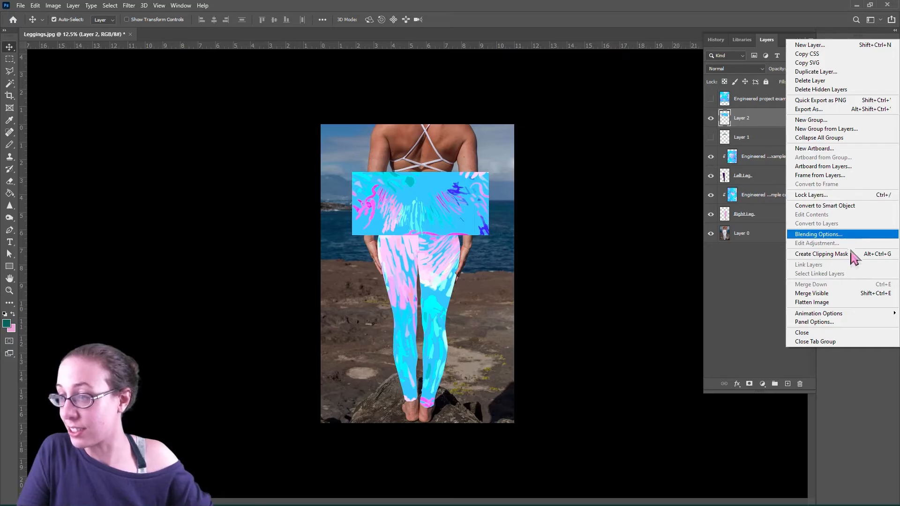
left_click(849, 255)
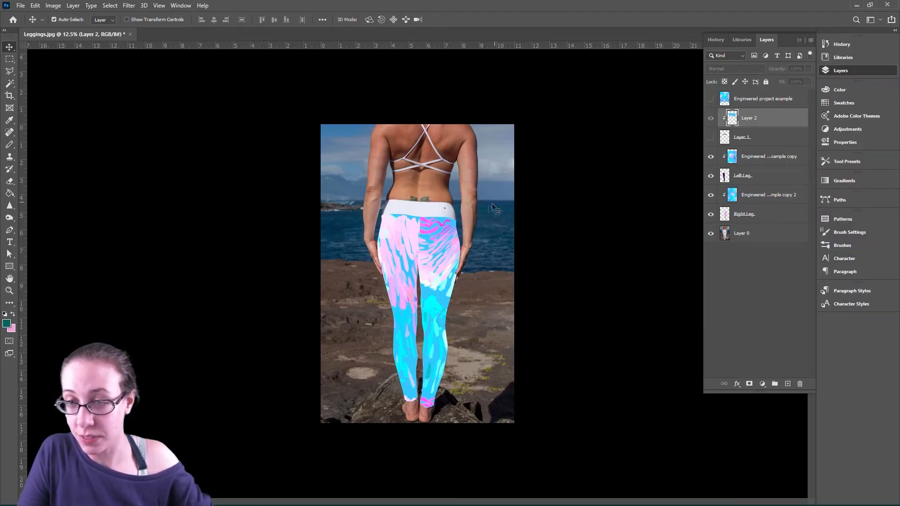
left_click(711, 137)
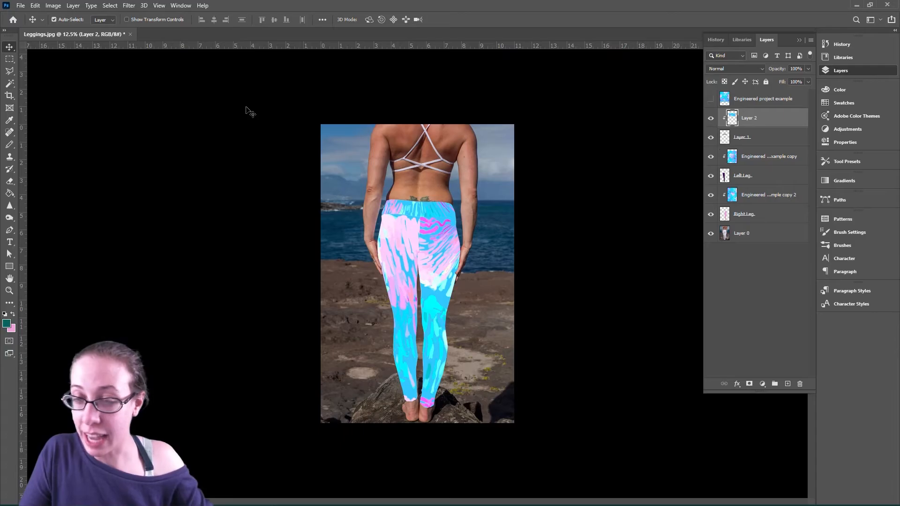
Warp the Layer 2 pattern strip by raising its lower right corner and bending its inner area and left edge
left_click(35, 6)
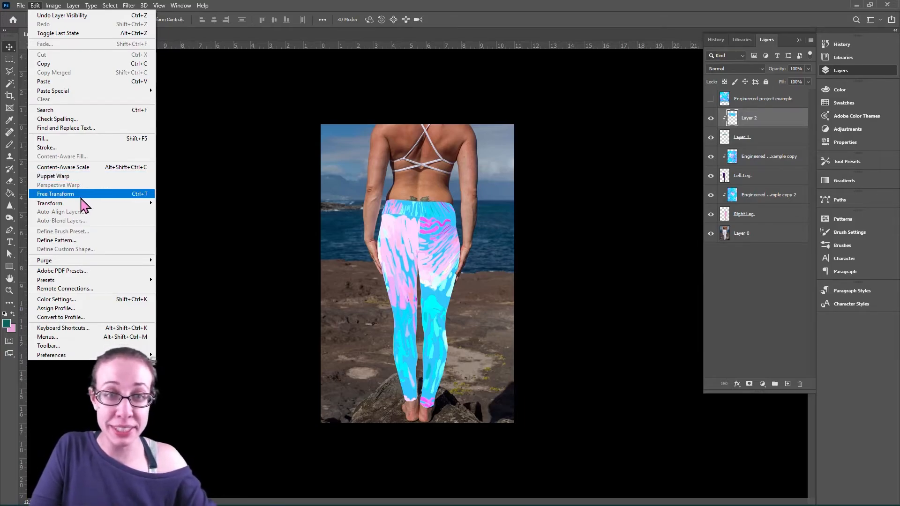
mouse_move(77, 204)
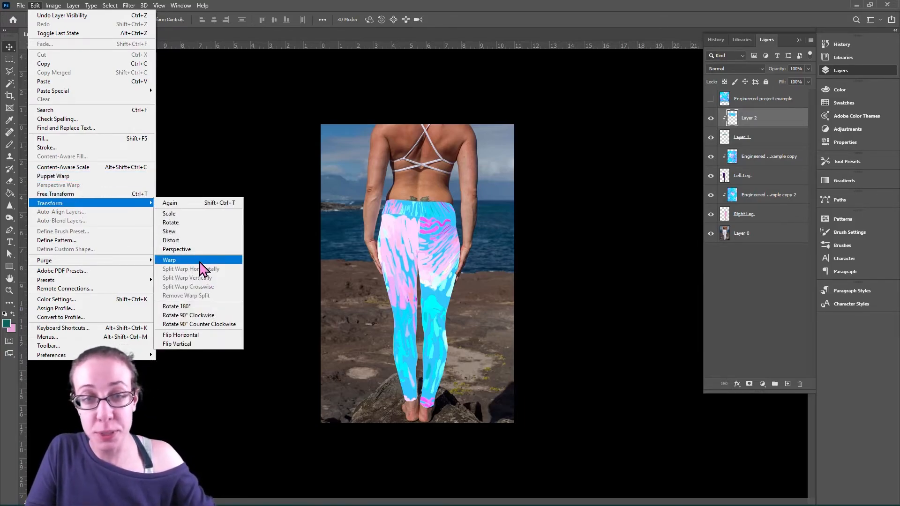
left_click(200, 261)
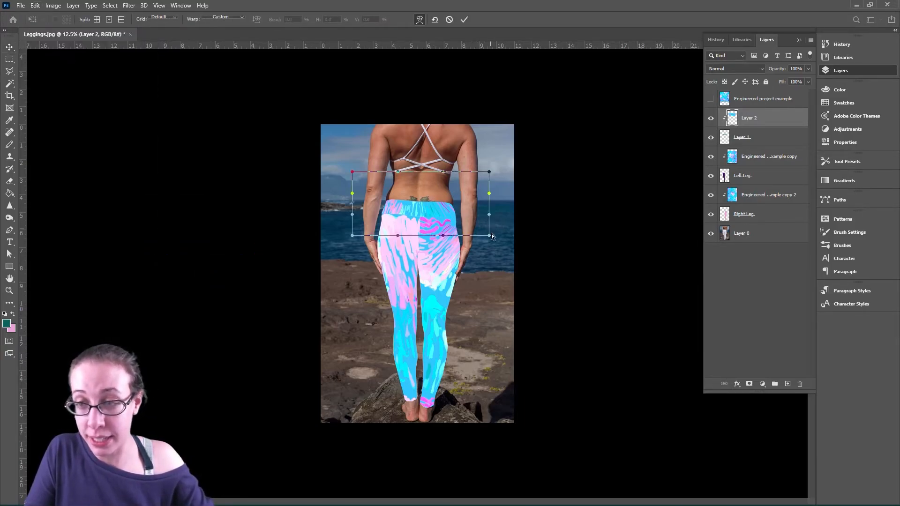
left_click_drag(490, 235, 470, 154)
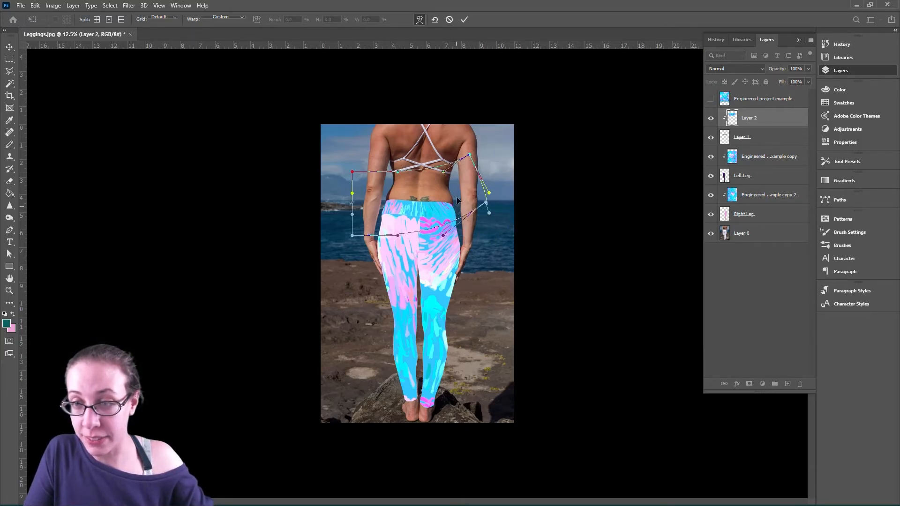
left_click_drag(427, 218, 429, 227)
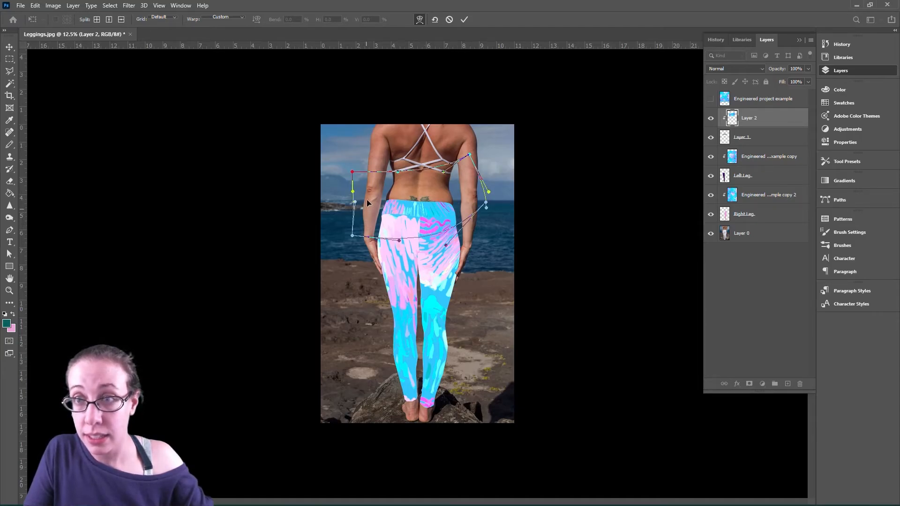
left_click_drag(352, 193, 358, 182)
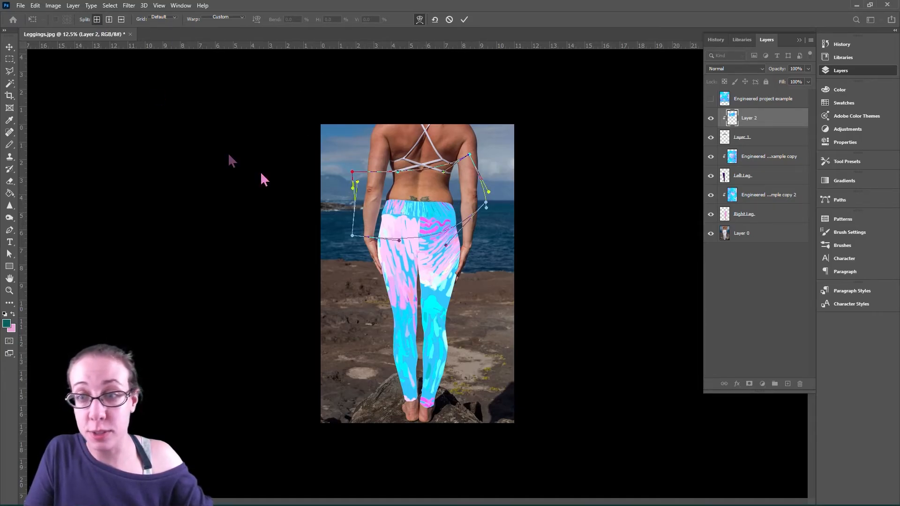
Split the warp grid crosswise at the waistband center, reshape its points and handles around the waistband, and apply the warp
left_click(419, 205)
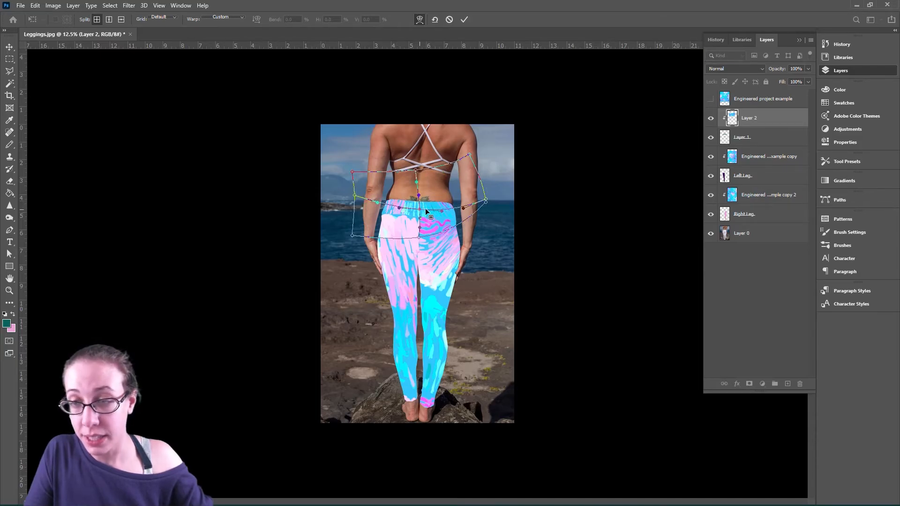
left_click_drag(486, 202, 483, 185)
left_click_drag(462, 193, 476, 234)
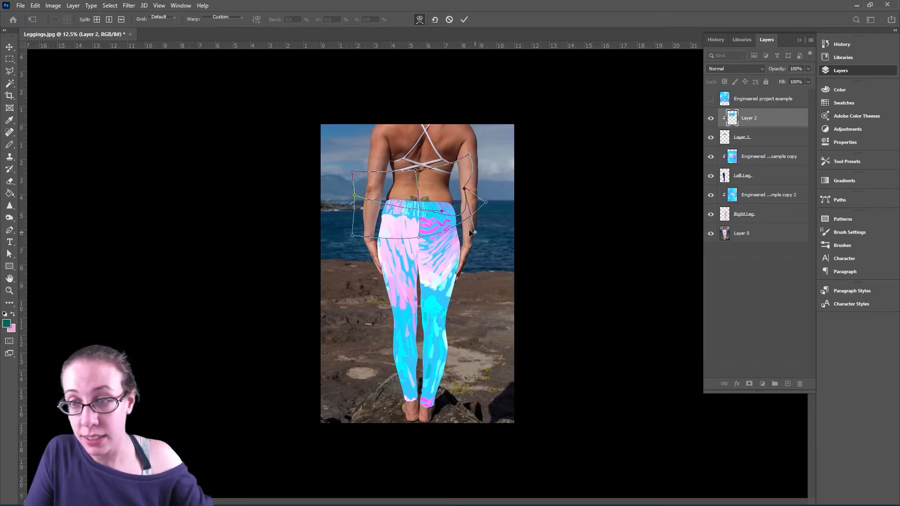
left_click_drag(355, 198, 385, 207)
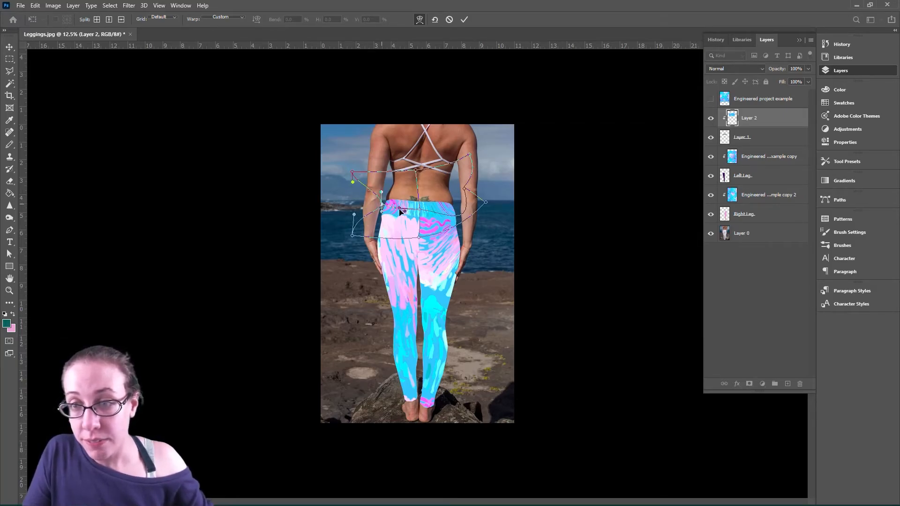
left_click_drag(353, 238, 372, 243)
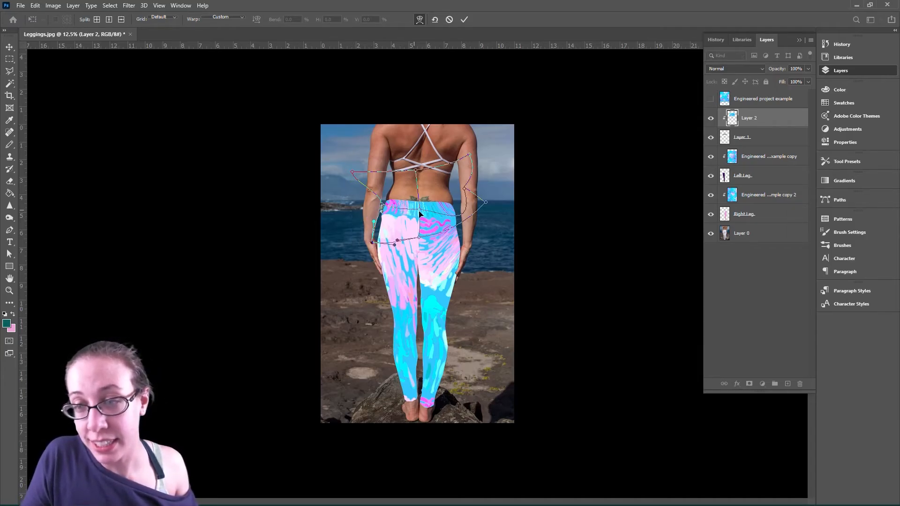
mouse_move(383, 206)
left_mouse_down()
mouse_move(398, 216)
mouse_move(383, 211)
left_mouse_up()
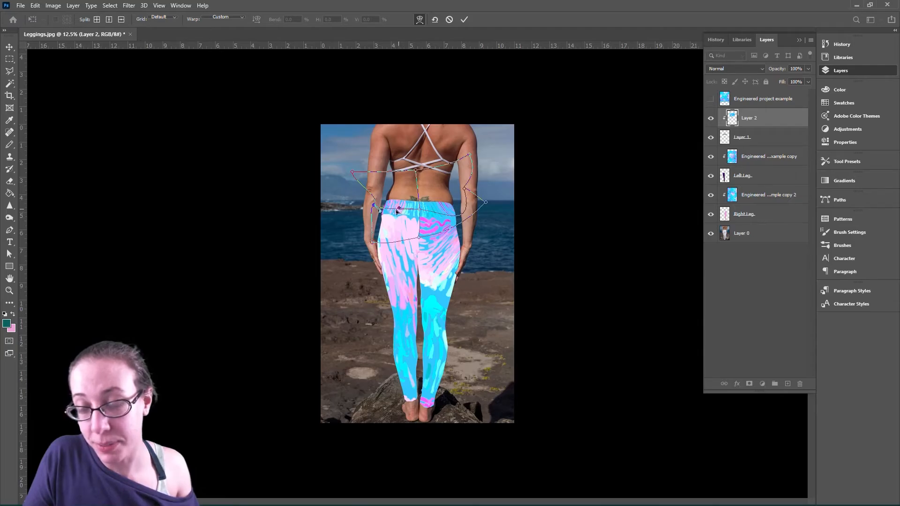
left_click_drag(389, 209, 388, 209)
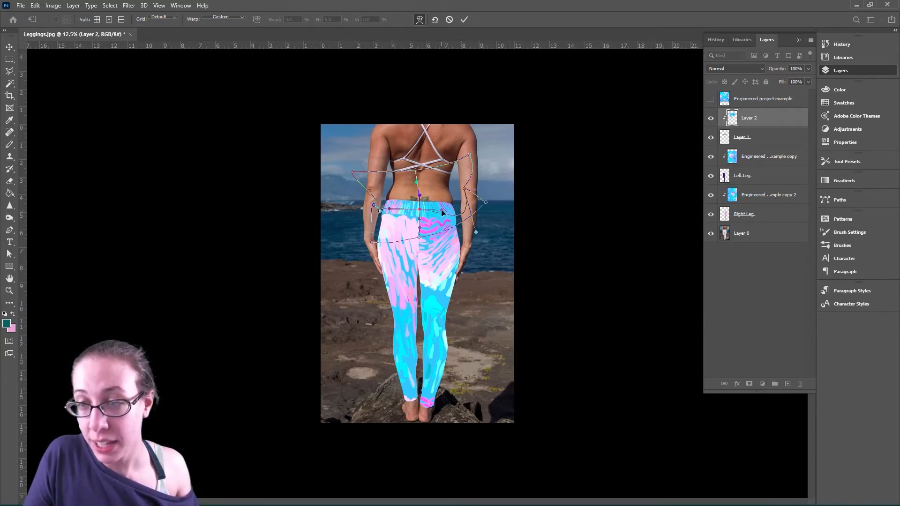
left_click_drag(446, 209, 448, 210)
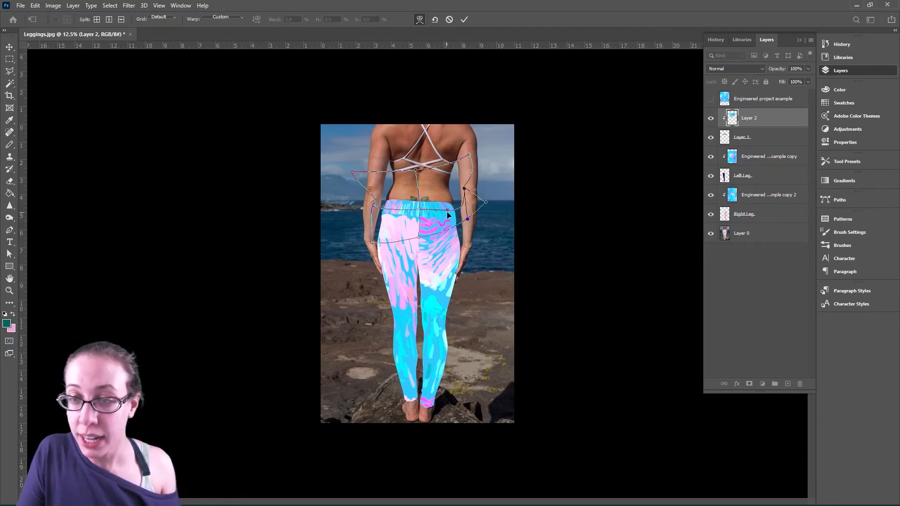
key("Return")
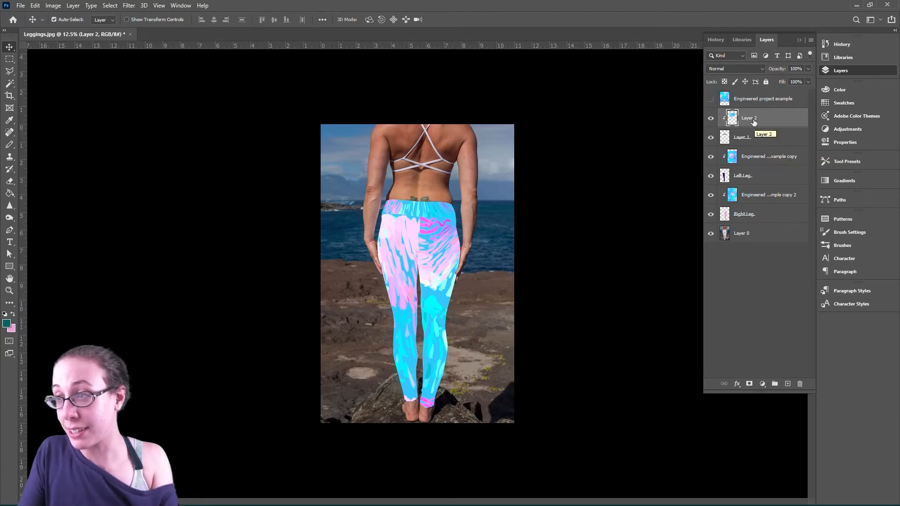
left_click(769, 137)
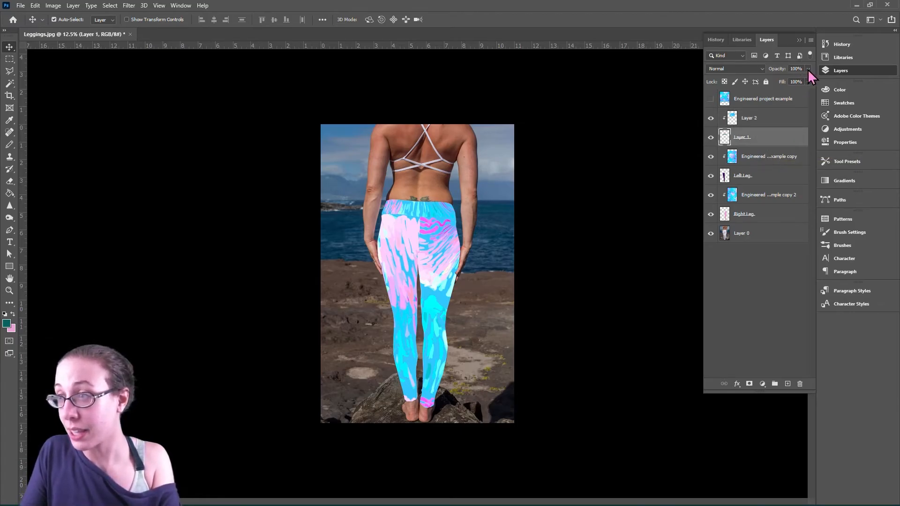
left_click_drag(781, 77, 828, 80)
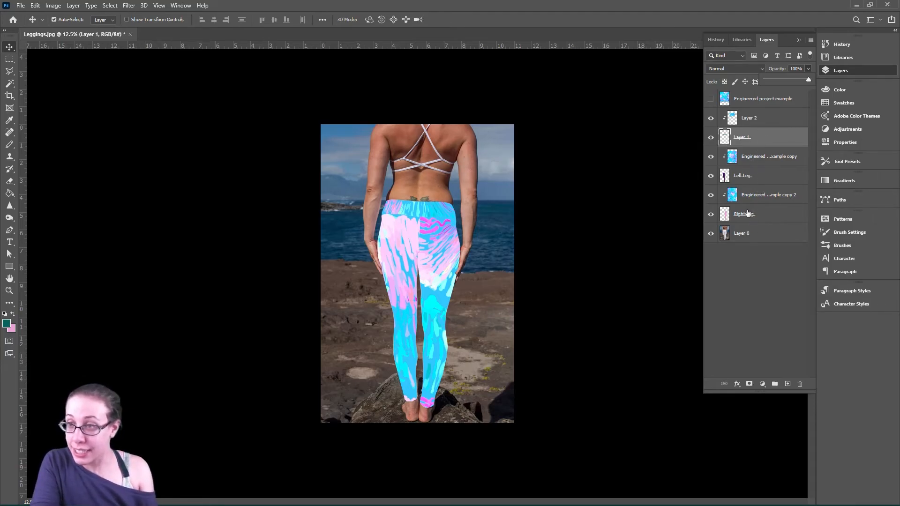
left_click(761, 121)
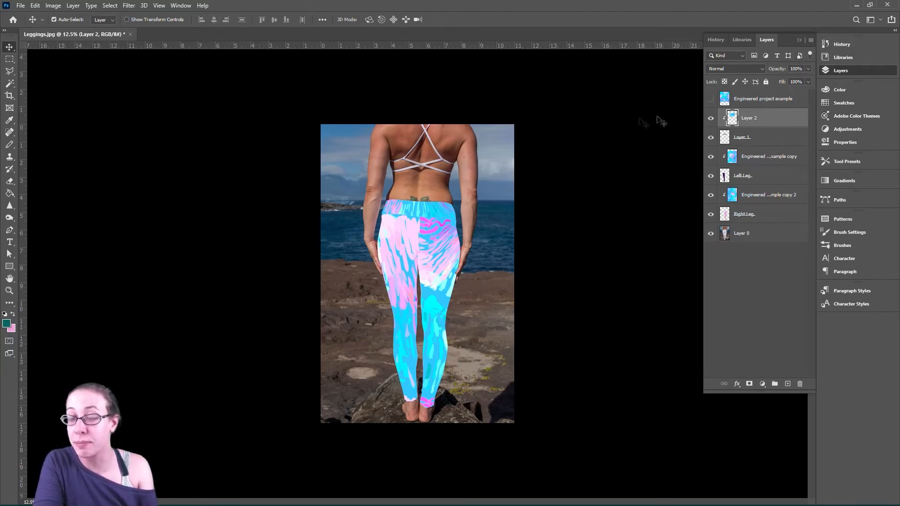
left_click(809, 68)
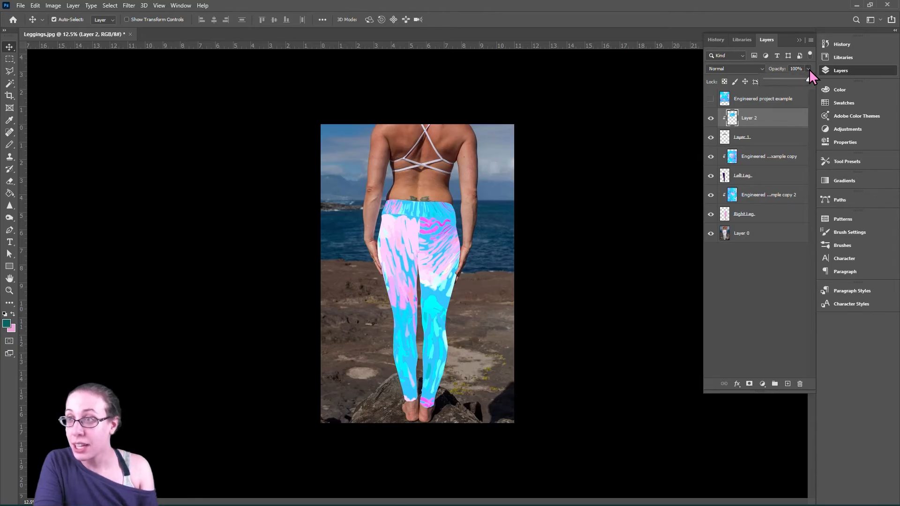
left_click(753, 69)
left_click(753, 69)
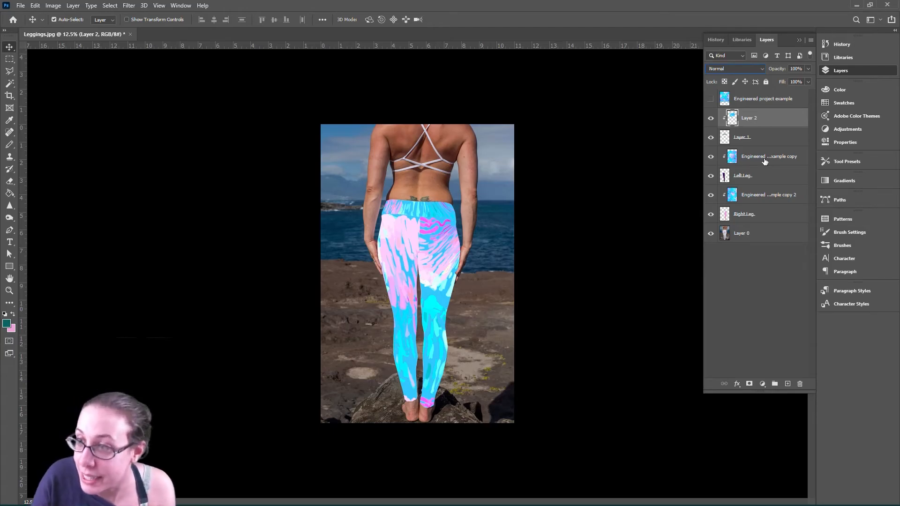
Select Layer 1 and hide Layer 2 and both Engineered project example copy layers to expose the flat color shapes
left_click(781, 143)
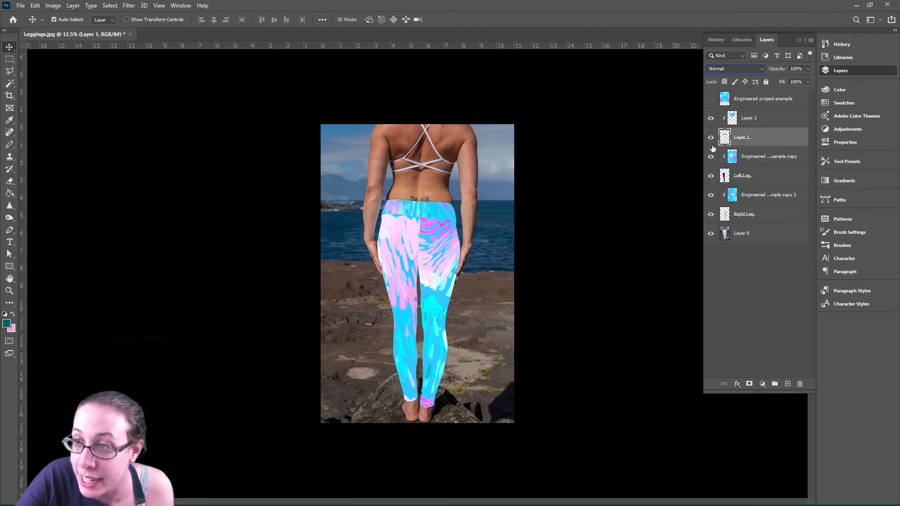
left_click(712, 119)
left_click(711, 157)
left_click(711, 195)
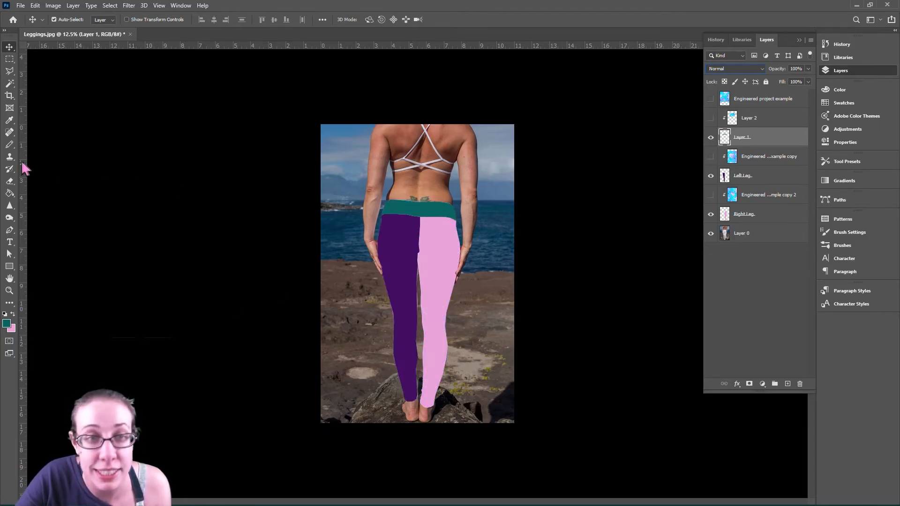
Choose the Paint Bucket tool and set the foreground color to white using the default colors
left_click(10, 193)
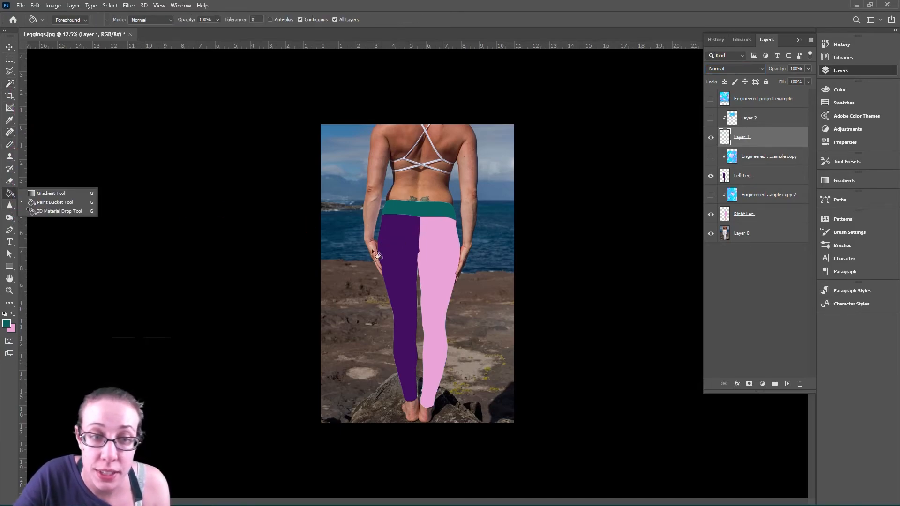
left_click(13, 313)
left_click(13, 313)
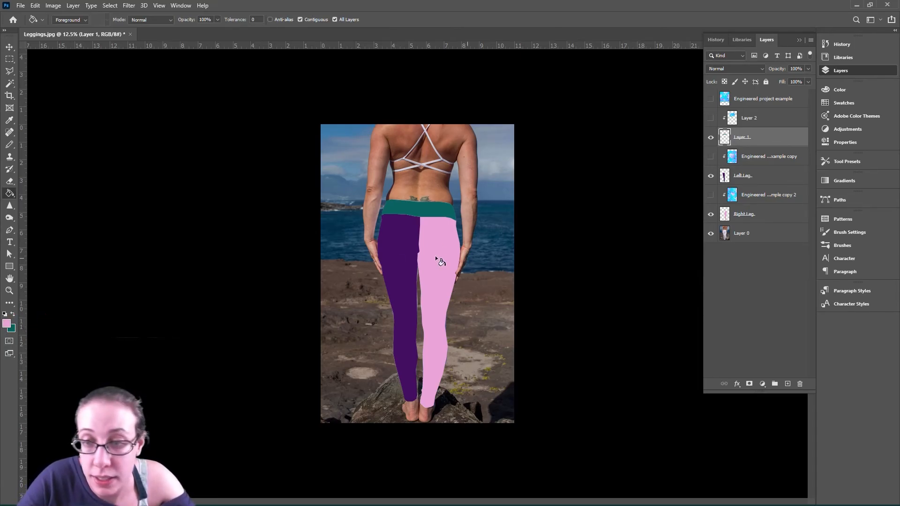
left_click(5, 314)
left_click(13, 313)
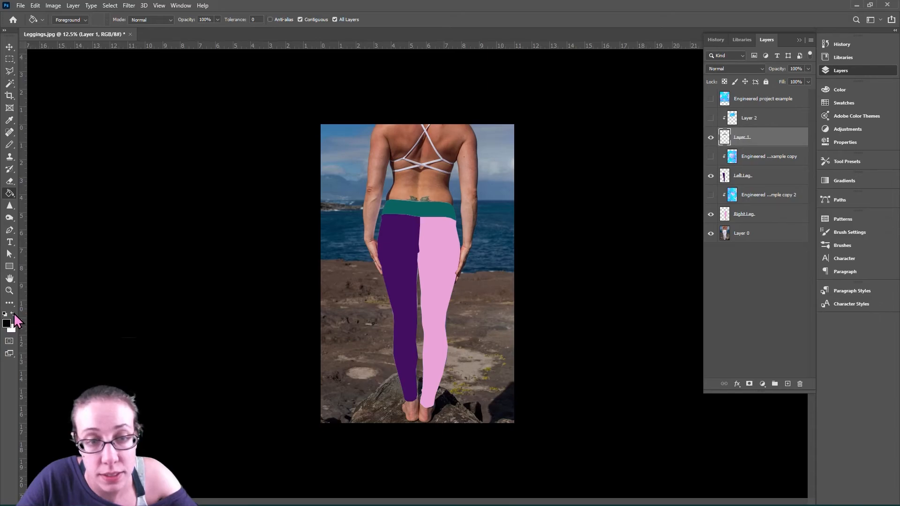
Try to fill both legs with white while Layer 1 is active, and undo both fills
left_click(421, 246)
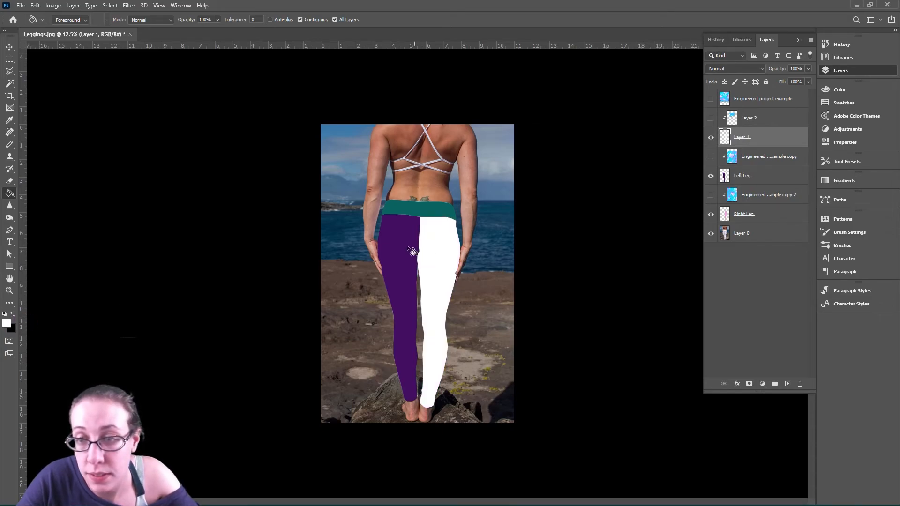
left_click(410, 233)
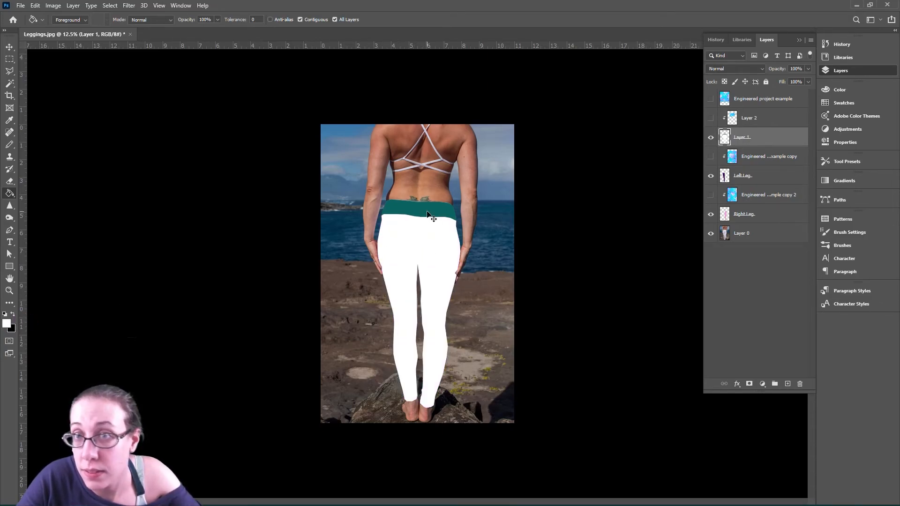
key("ctrl+z")
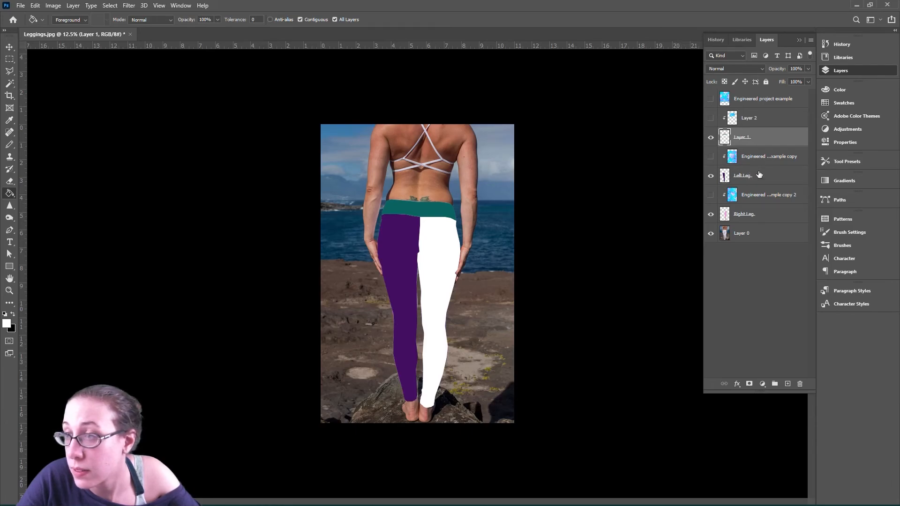
key("ctrl+z")
Turn off All Layers for the Paint Bucket, and fill the waistband on Layer 1 and the leg on the Left Leg layer with white
left_click(335, 20)
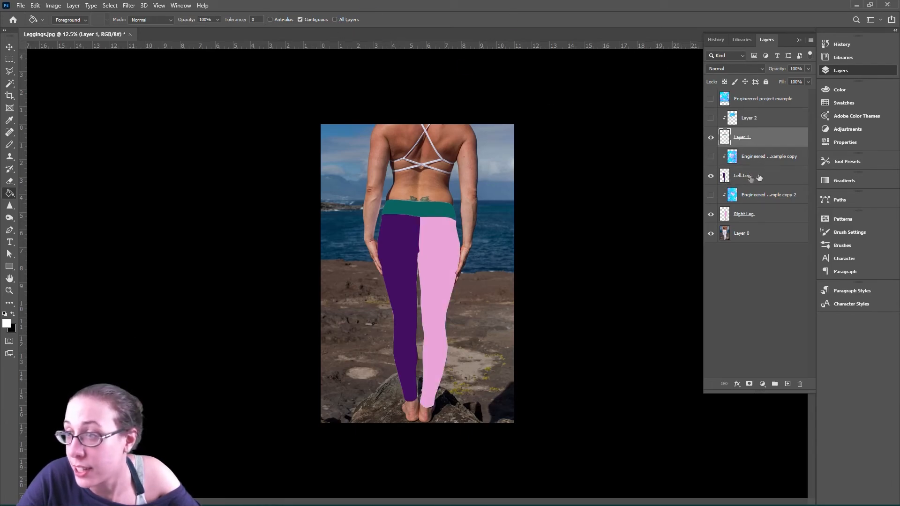
left_click(441, 214)
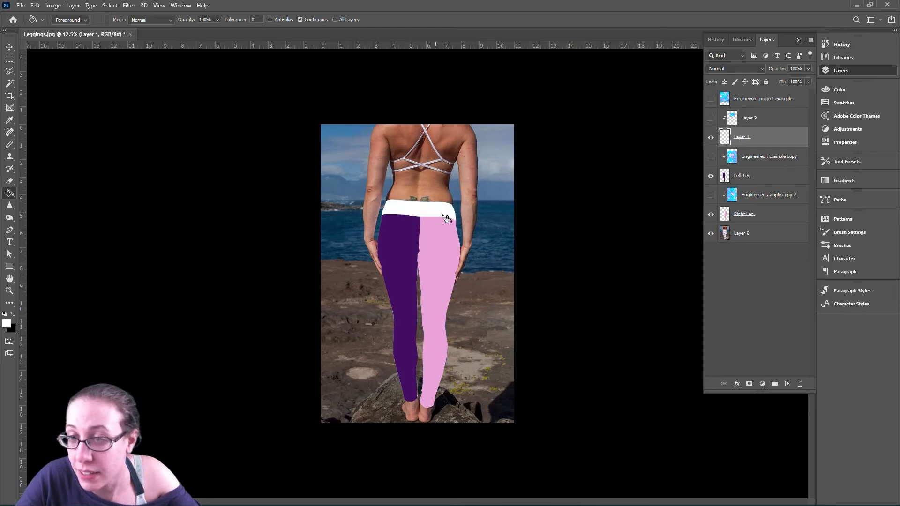
left_click(750, 175)
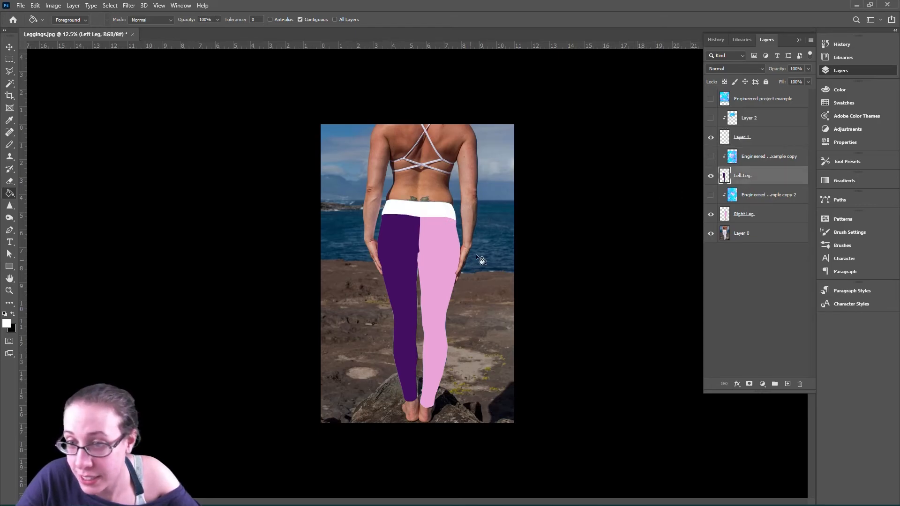
left_click(441, 265)
key("ctrl+z")
left_click(414, 252)
Fill the leg on the Right Leg layer with white, and show Layer 2 and both Engineered project example copy layers
left_click(787, 216)
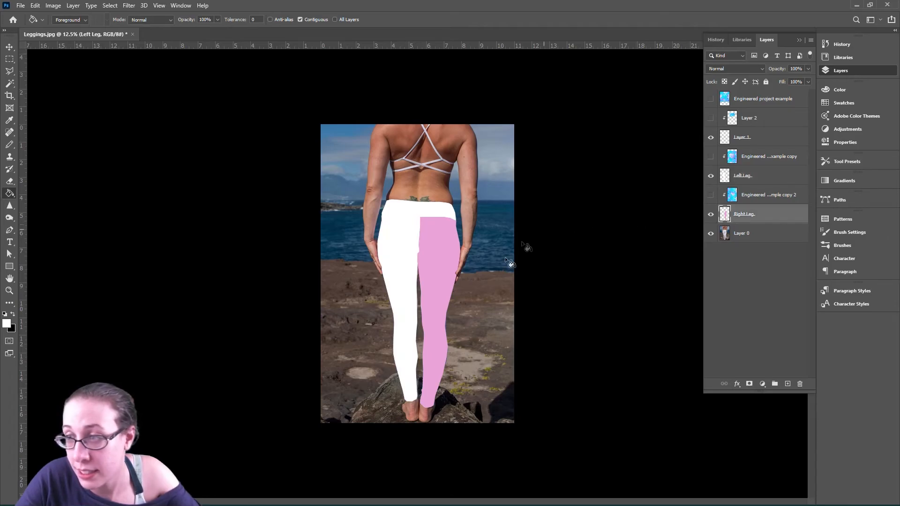
left_click(446, 263)
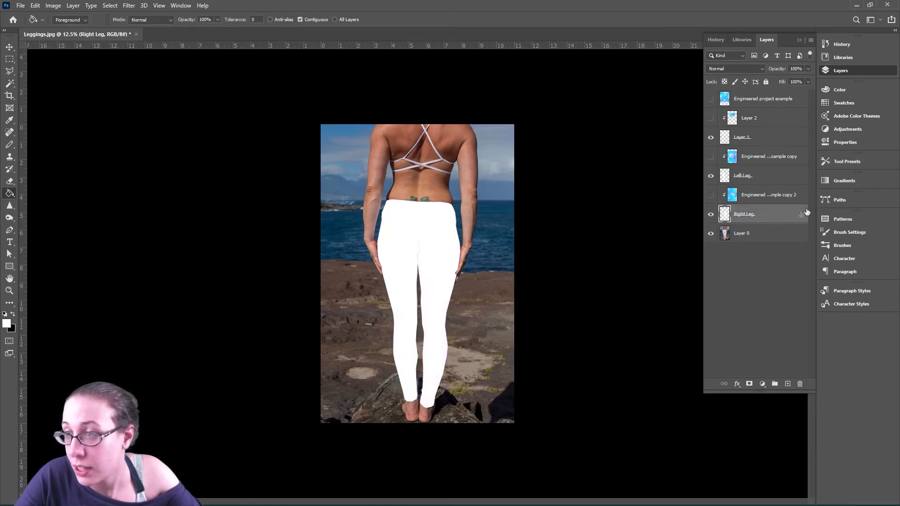
left_click(711, 197)
left_click(711, 158)
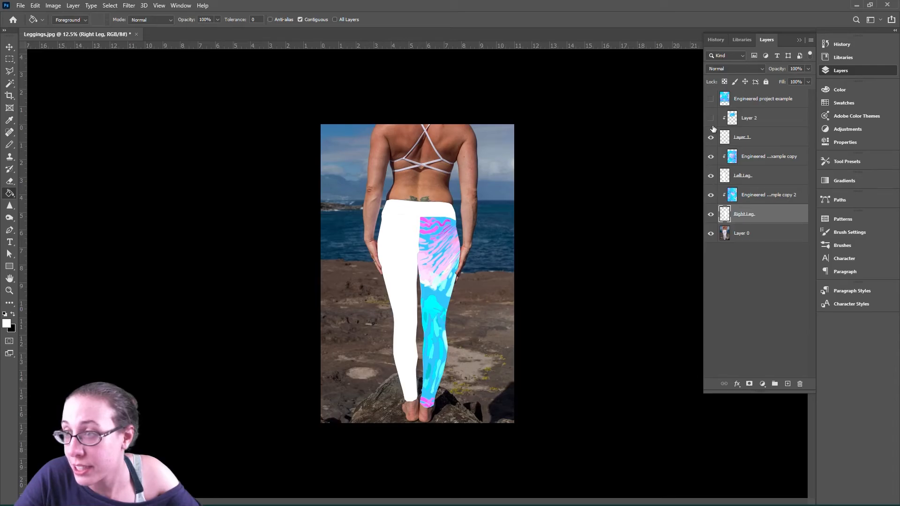
left_click(711, 119)
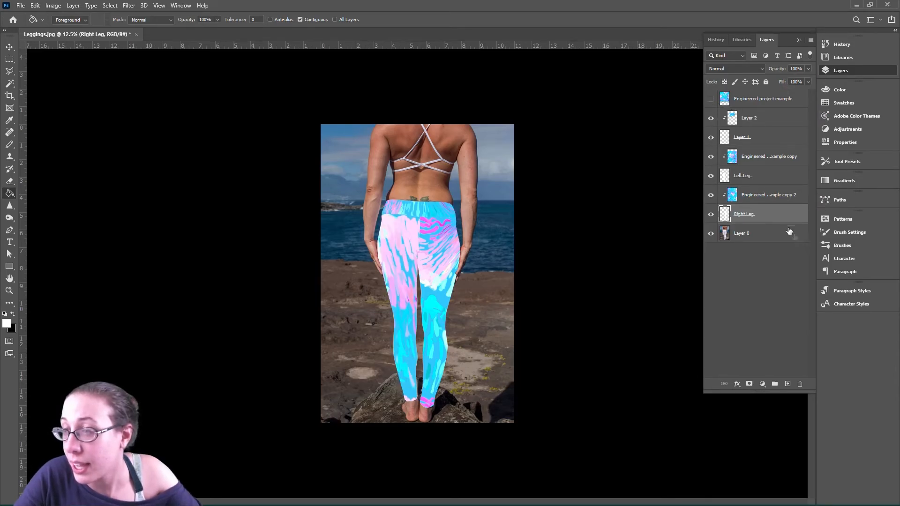
Preview blend modes and a reduced 52% opacity on the Right Leg layer, restoring its opacity to 100%
left_click(761, 69)
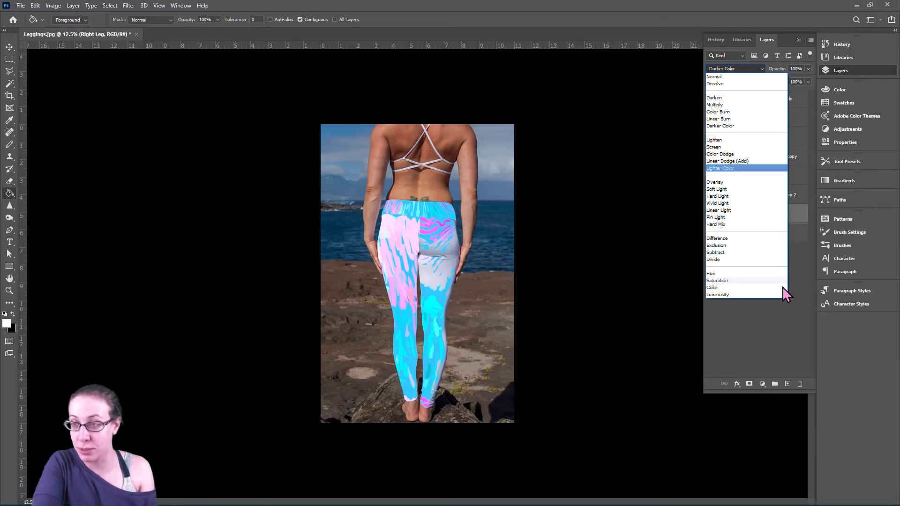
left_click(780, 344)
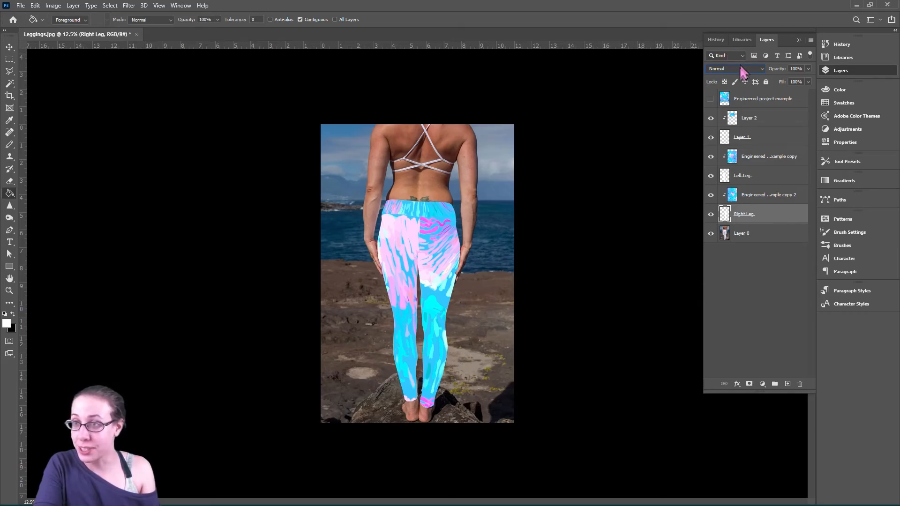
left_click(763, 69)
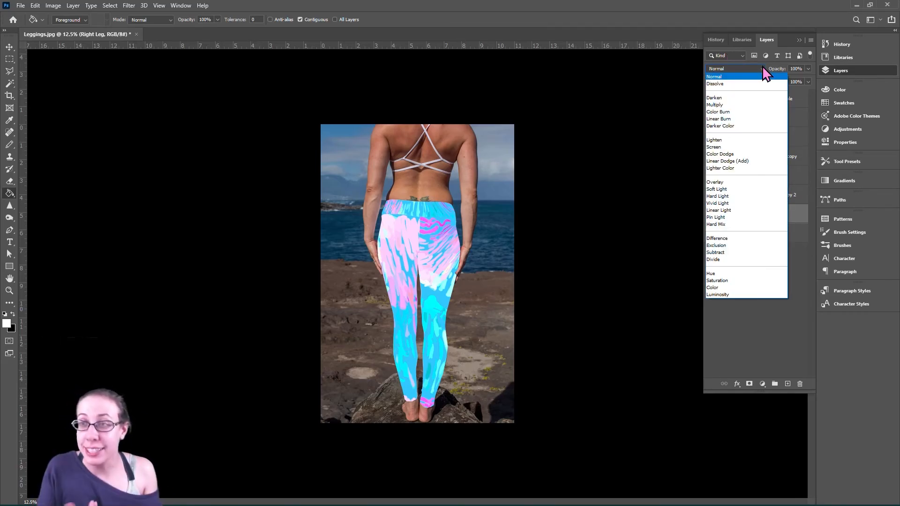
left_click(803, 68)
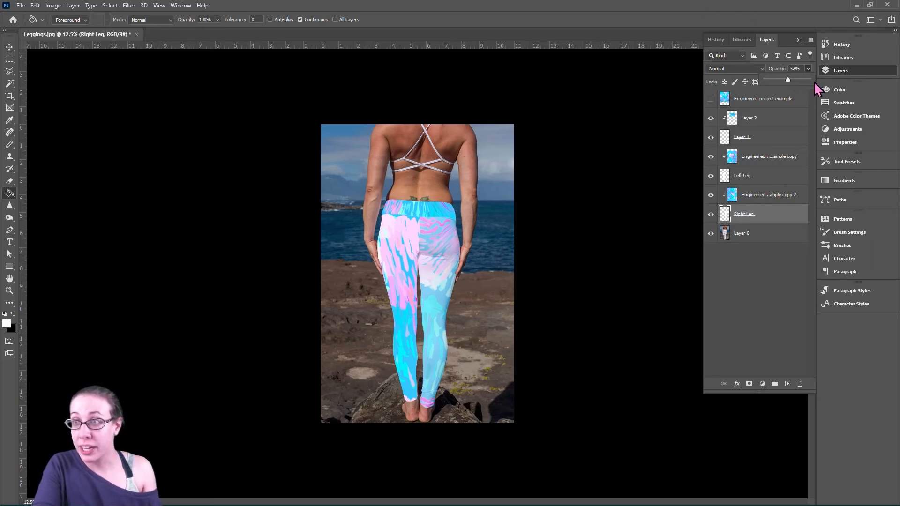
left_click_drag(789, 80, 817, 79)
Set the blend mode of the Right Leg, Left Leg and Layer 1 base layers to Linear Burn
left_click(752, 70)
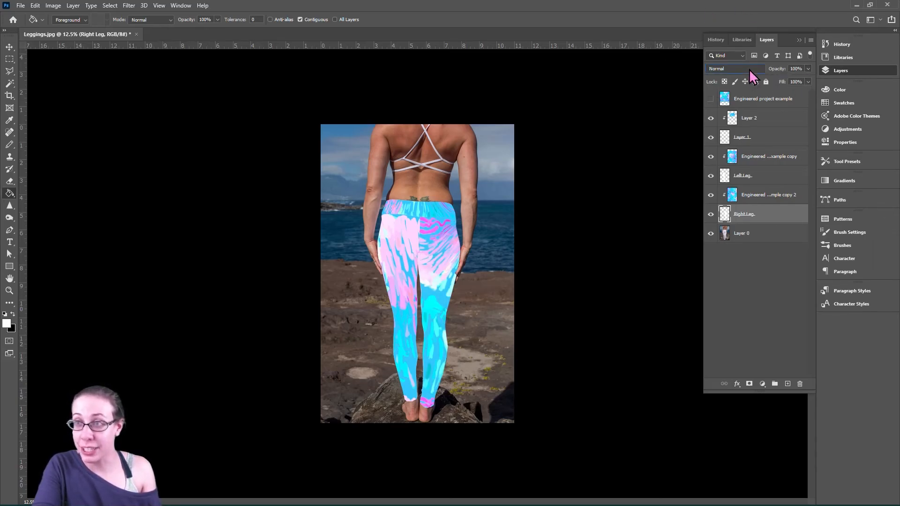
left_click(752, 70)
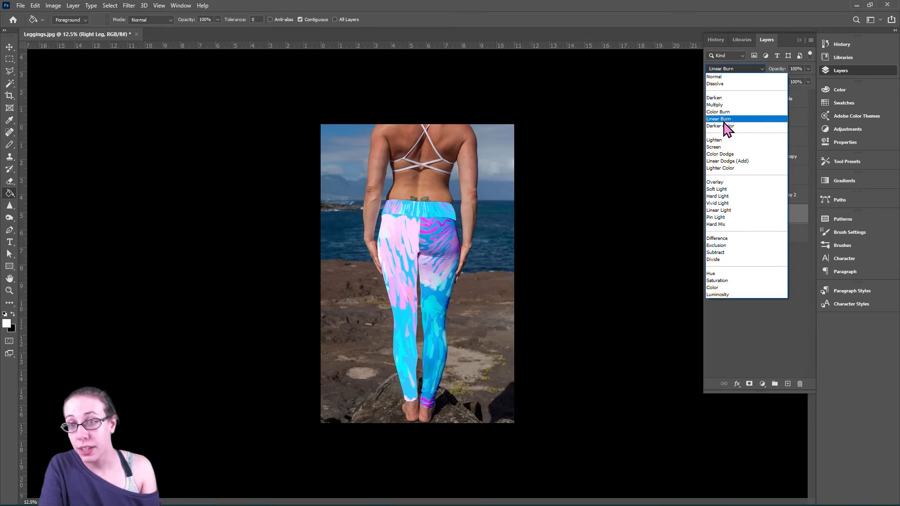
left_click(725, 121)
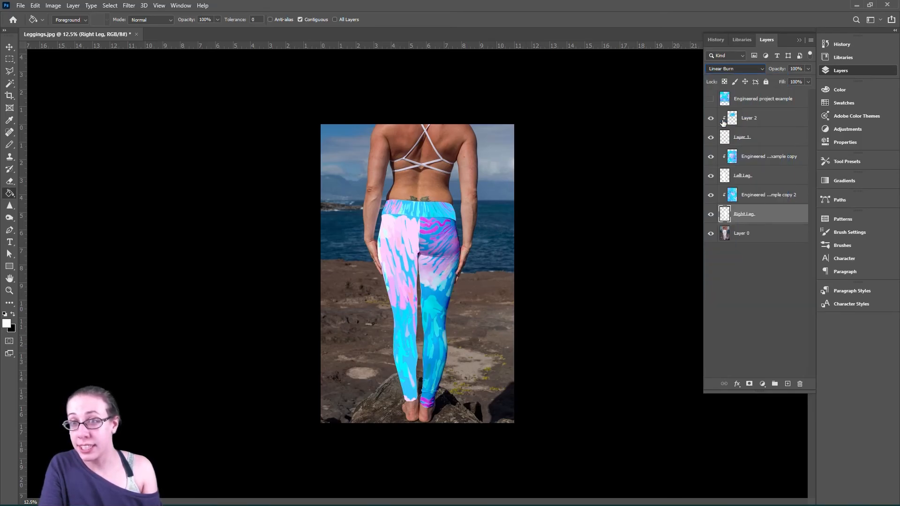
left_click(765, 177)
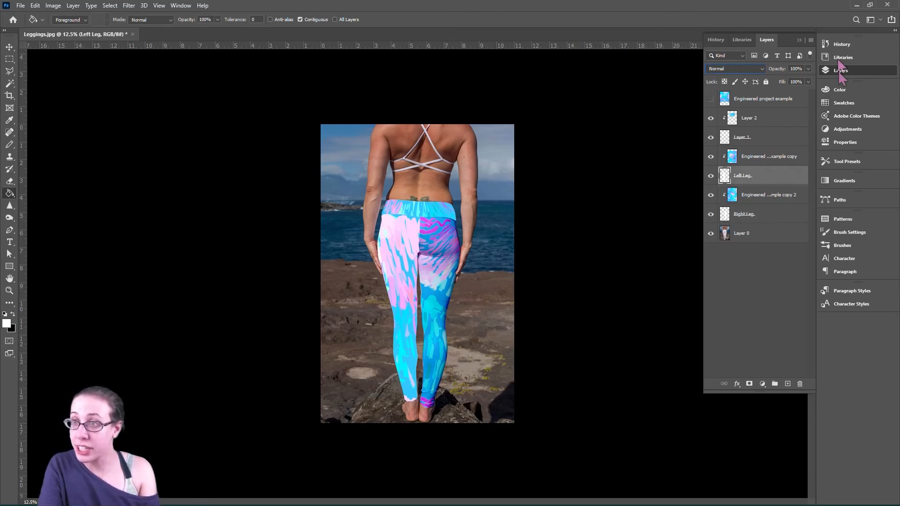
left_click(763, 69)
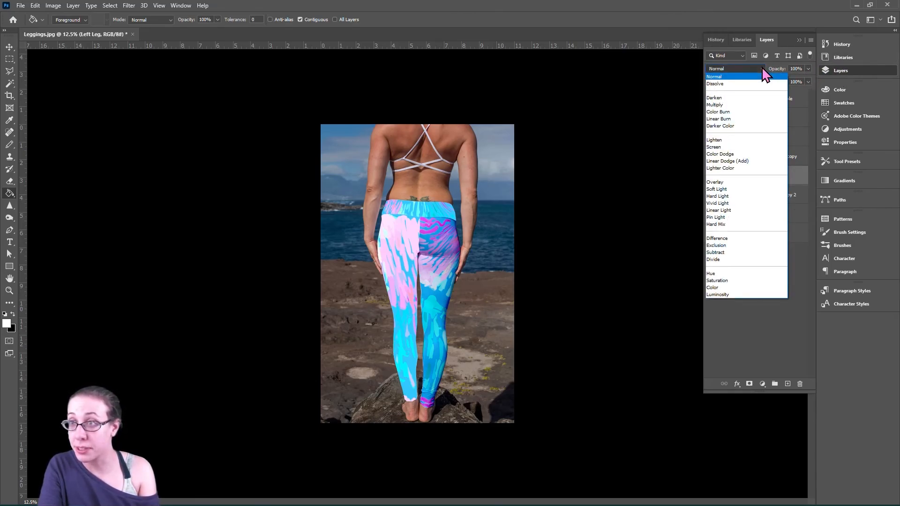
left_click(749, 119)
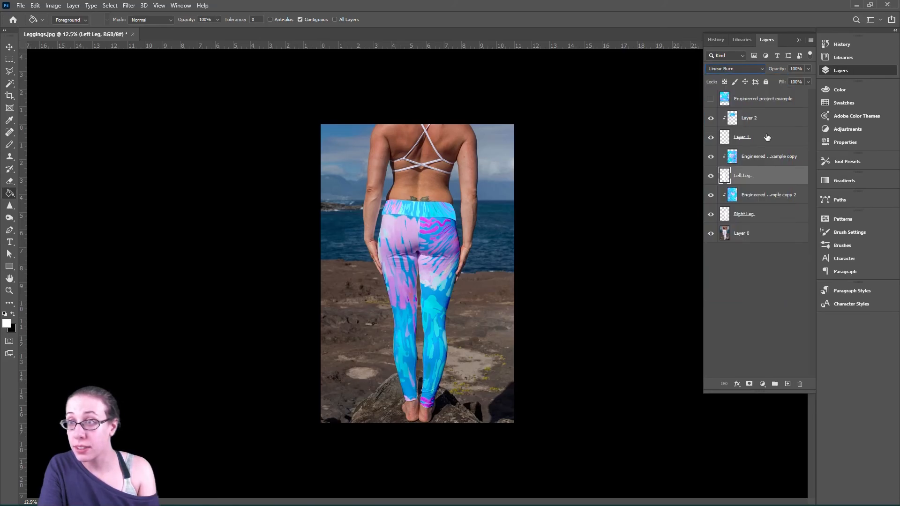
left_click(767, 137)
left_click(759, 70)
left_click(747, 119)
left_click(789, 292)
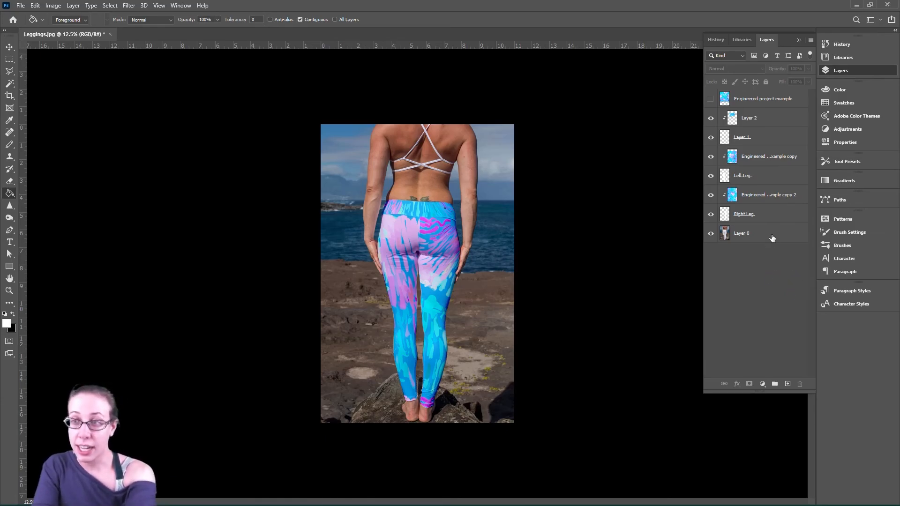
Hide Layer 1, Left Leg, Right Leg and Engineered project example copy 2, and select the Engineered project example layer
left_click(760, 218)
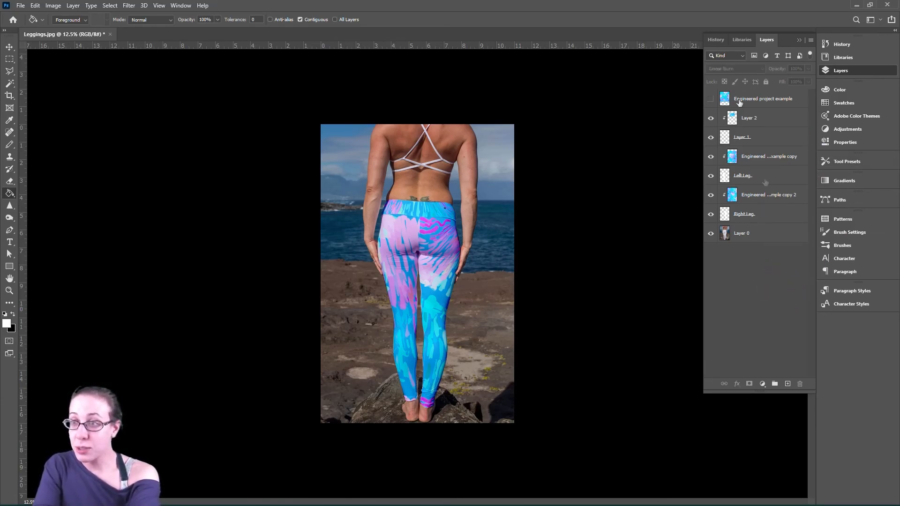
left_click(754, 123)
left_click(712, 138)
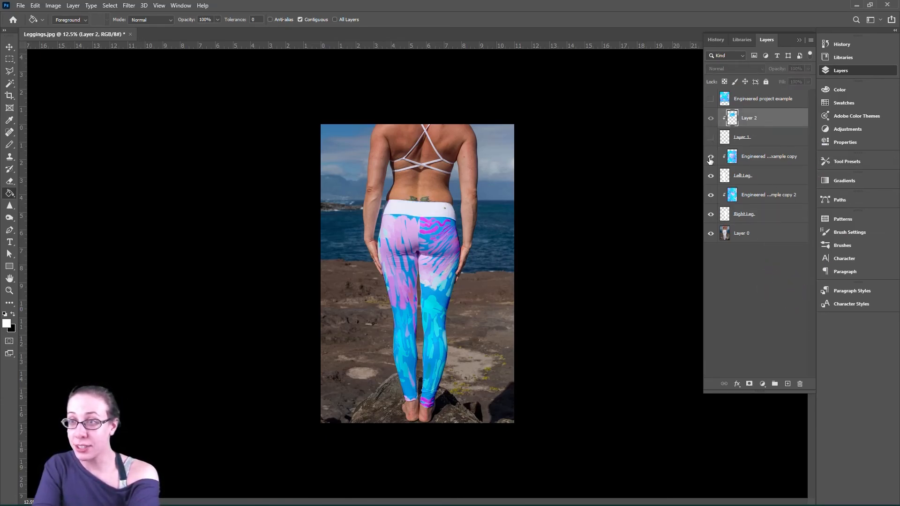
left_click(711, 195)
left_click(711, 214)
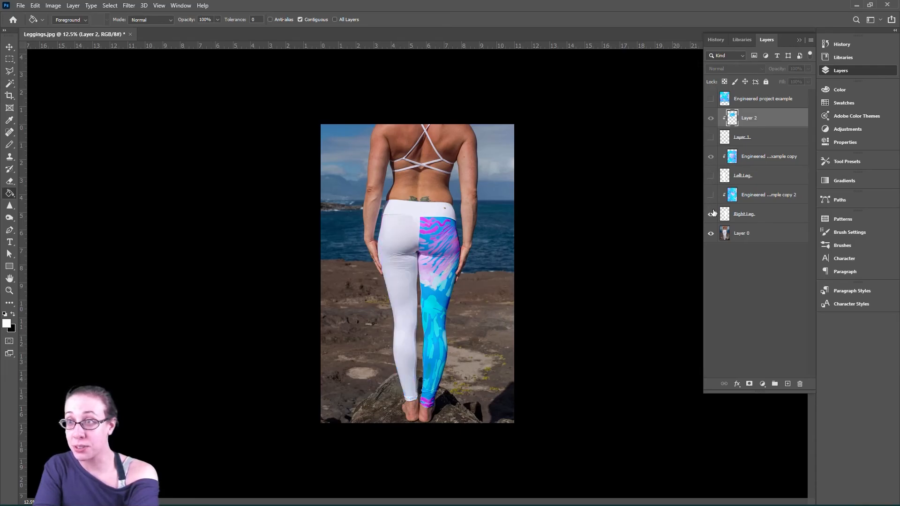
left_click(743, 101)
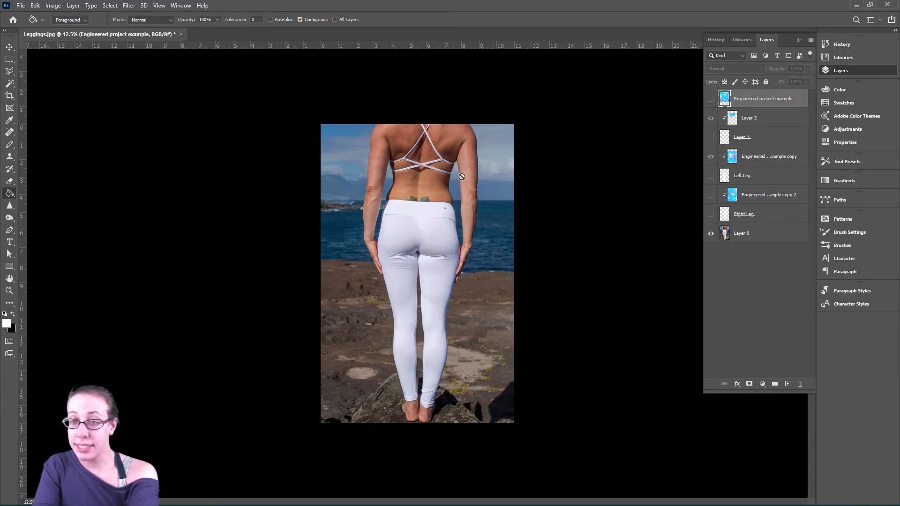
Load the saved Right Leg selection, and apply it as a layer mask to the Engineered project example layer after showing that layer
left_click(144, 5)
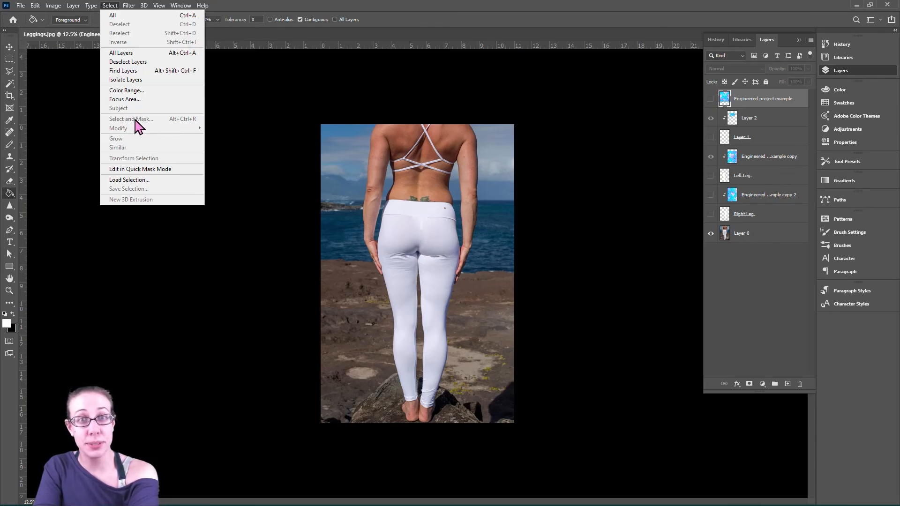
left_click(123, 181)
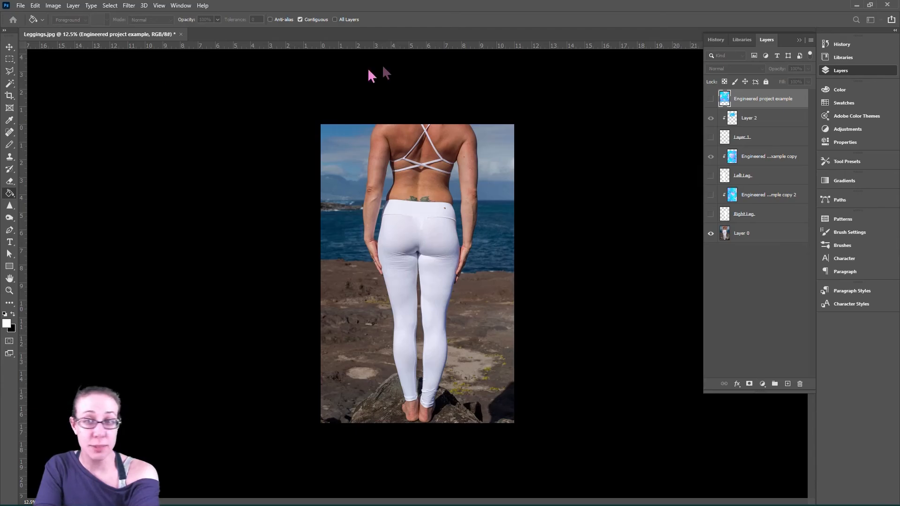
left_click(420, 133)
left_click(349, 160)
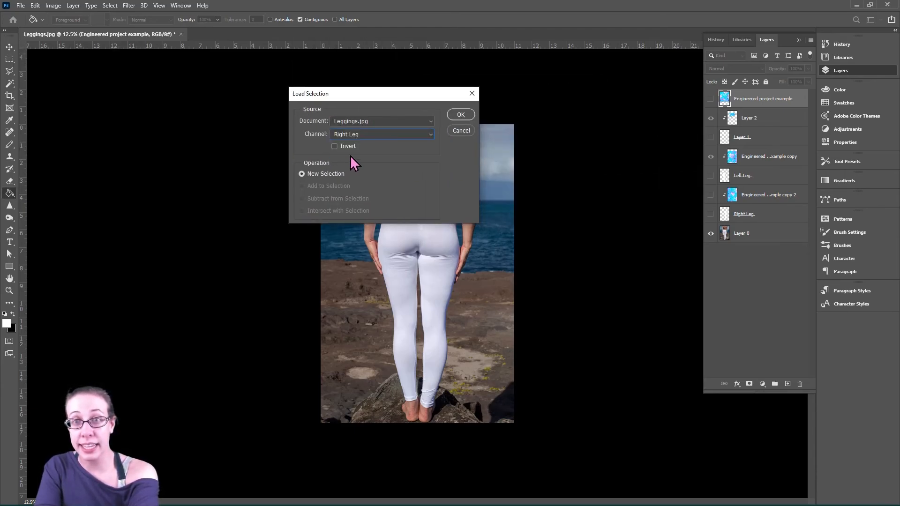
left_click_drag(346, 94, 202, 95)
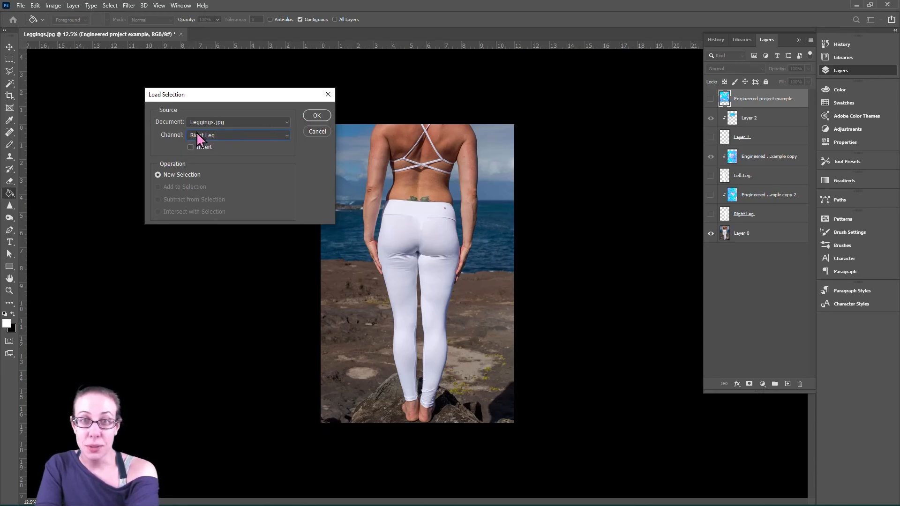
left_click(319, 116)
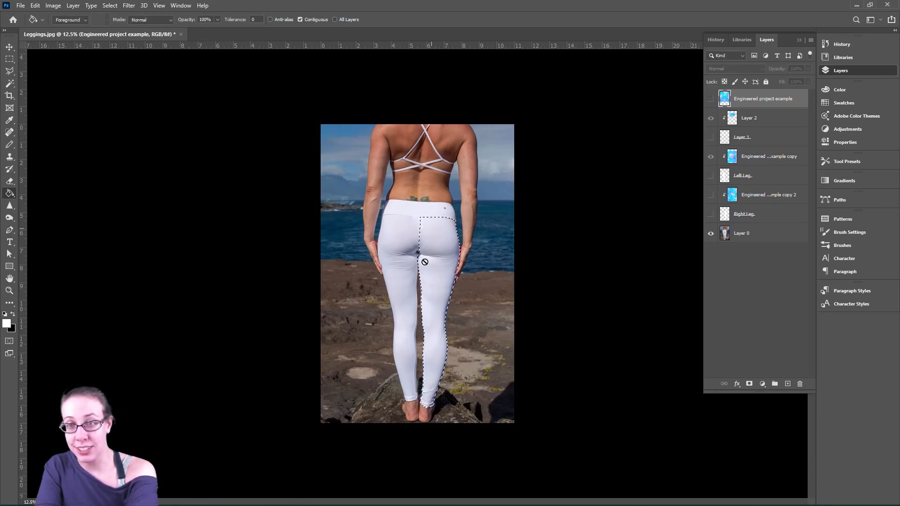
left_click(711, 99)
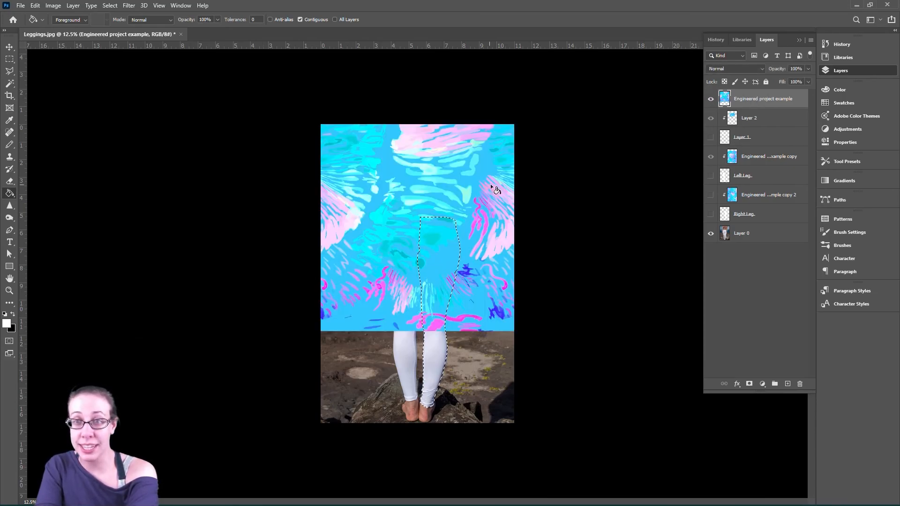
left_click(749, 384)
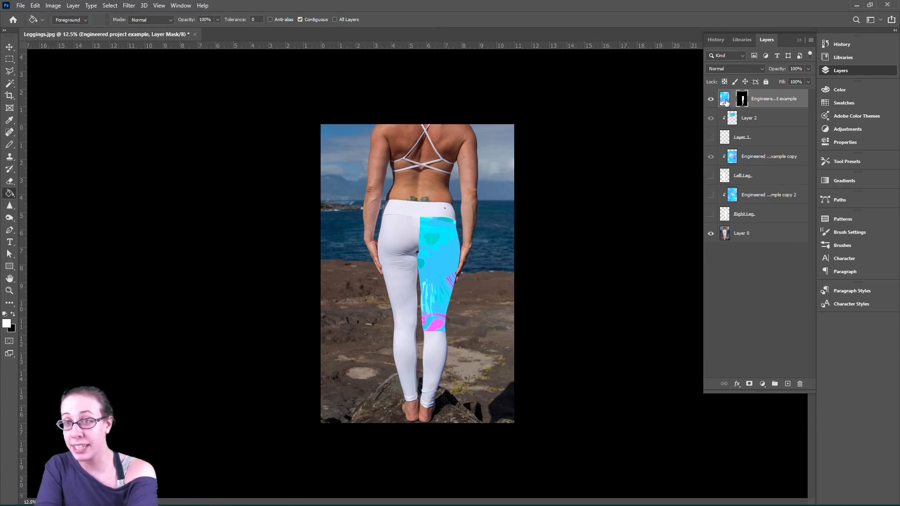
Move the Engineered project example artwork within its mask so the pattern covers the right leg down to the ankle
left_click(725, 100)
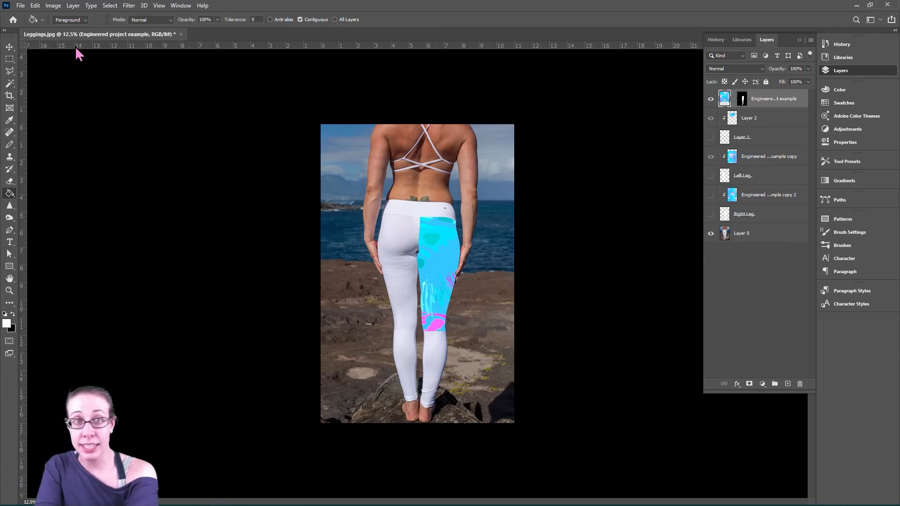
left_click(9, 47)
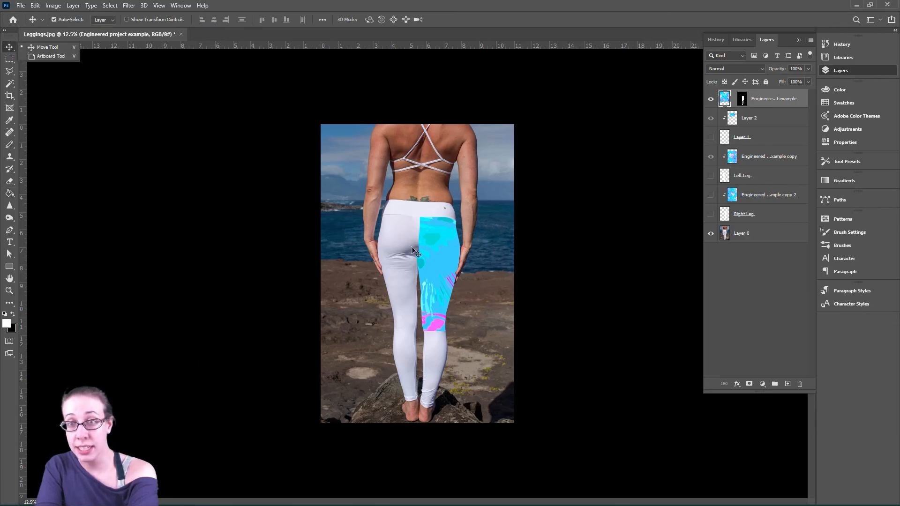
left_click_drag(441, 263, 351, 378)
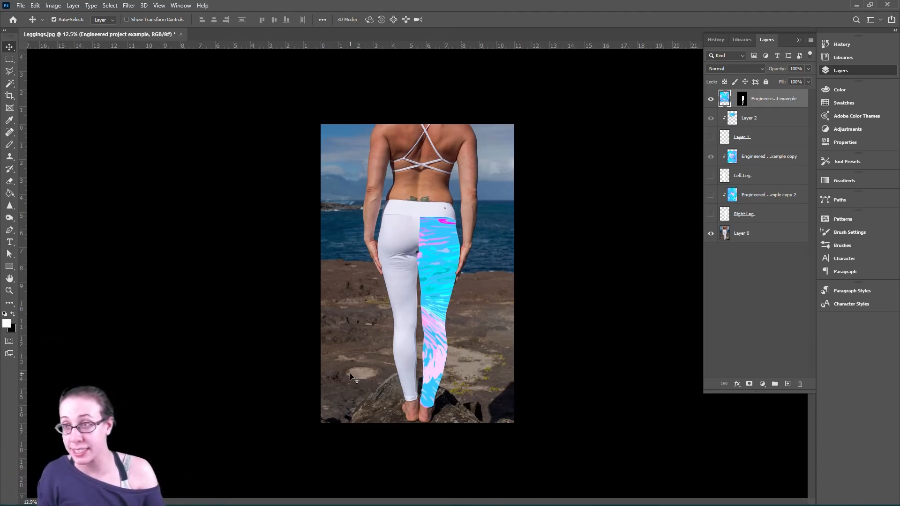
left_click(773, 139)
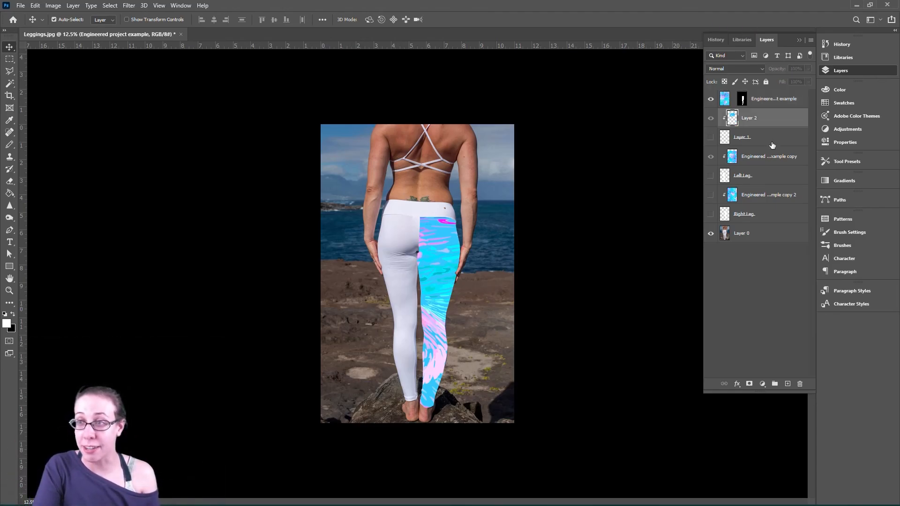
left_click(758, 100)
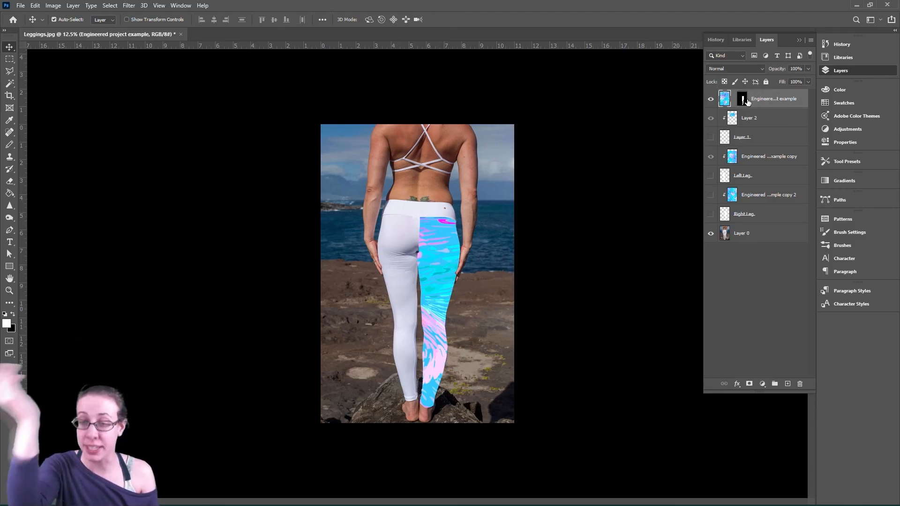
Hide the masked Engineered project example layer, and show Layer 1, Left Leg, Right Leg and their clipped pattern layers
left_click(710, 118)
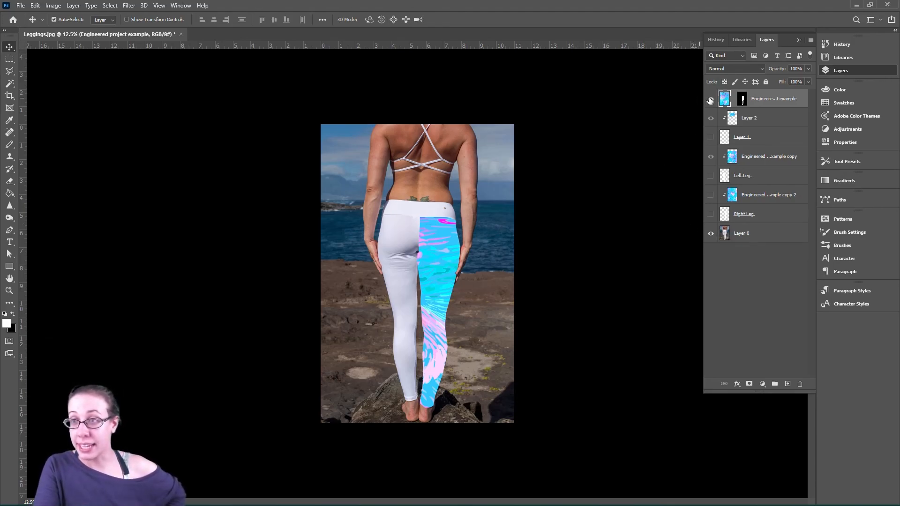
left_click(712, 136)
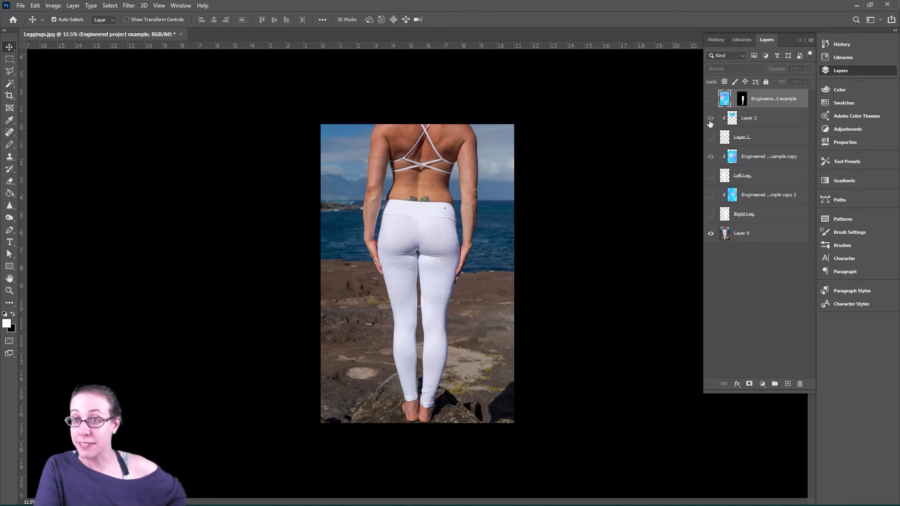
left_click(710, 121)
left_click(711, 120)
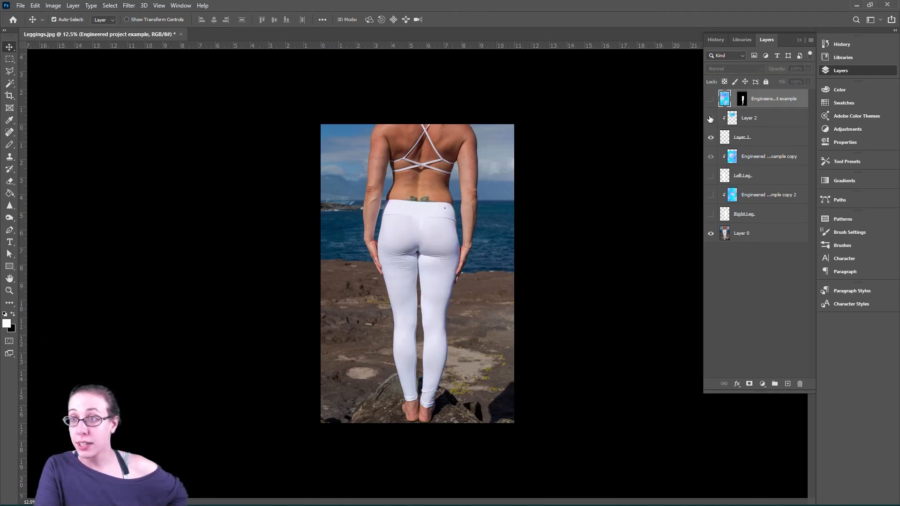
left_click(712, 178)
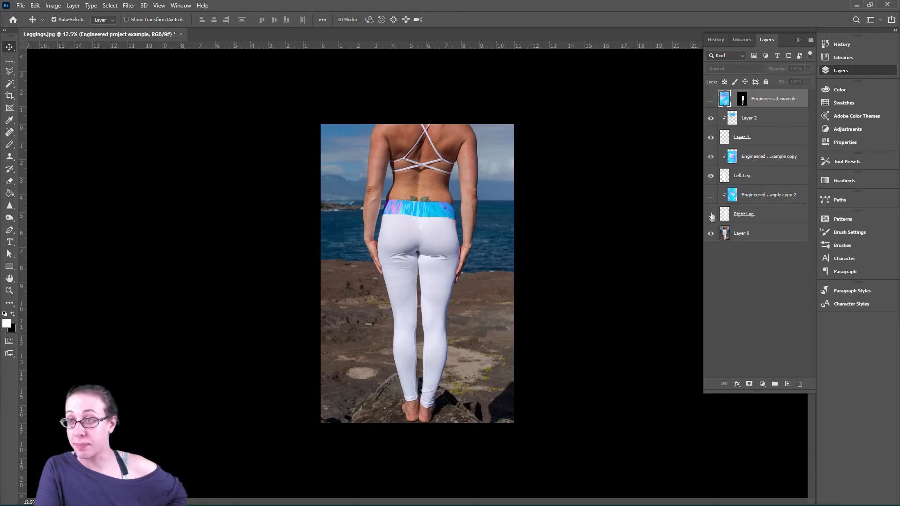
left_click(711, 215)
left_click(712, 197)
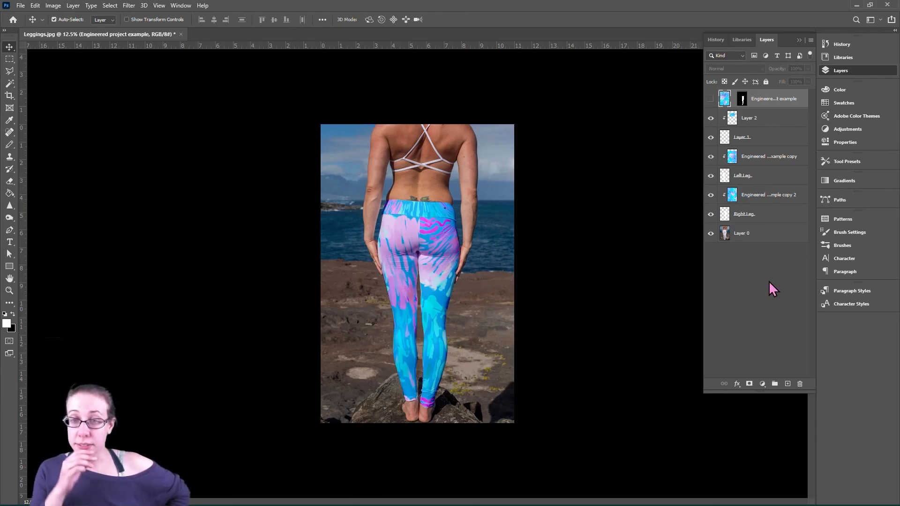